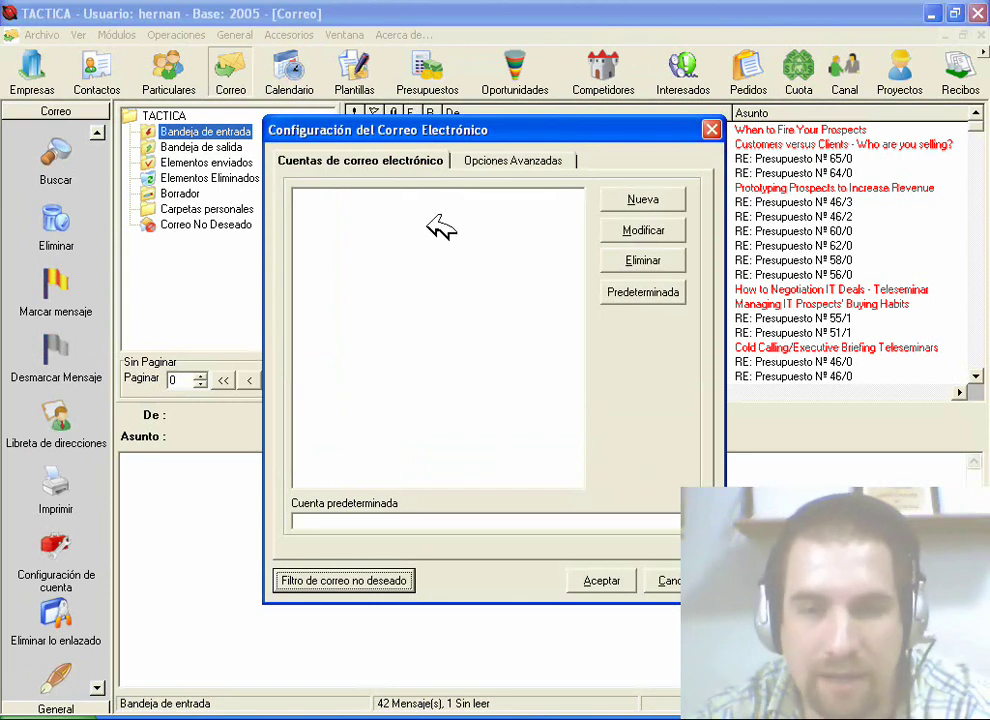
Step: Start a new e-mail account in Configuración del Correo Electrónico to get a blank settings form
{"action": "left_click", "coordinate": [660, 199]}
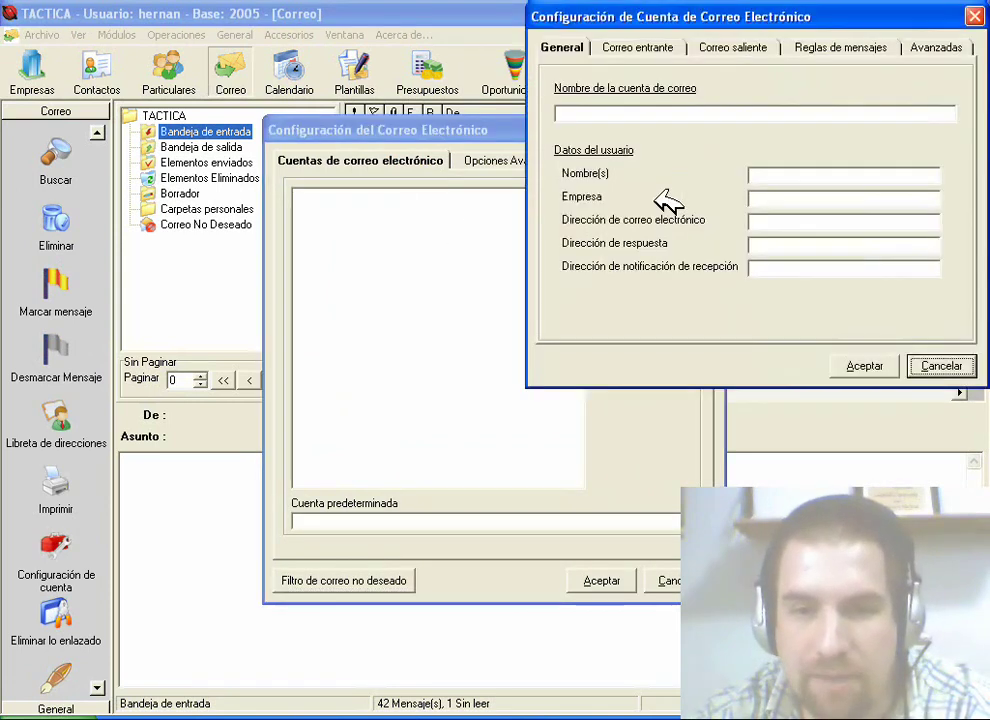
Step: Enter the account name, the user's name, company Backup Latina and the account's e-mail address
{"action": "left_click_drag", "start_coordinate": [668, 24], "coordinate": [345, 77]}
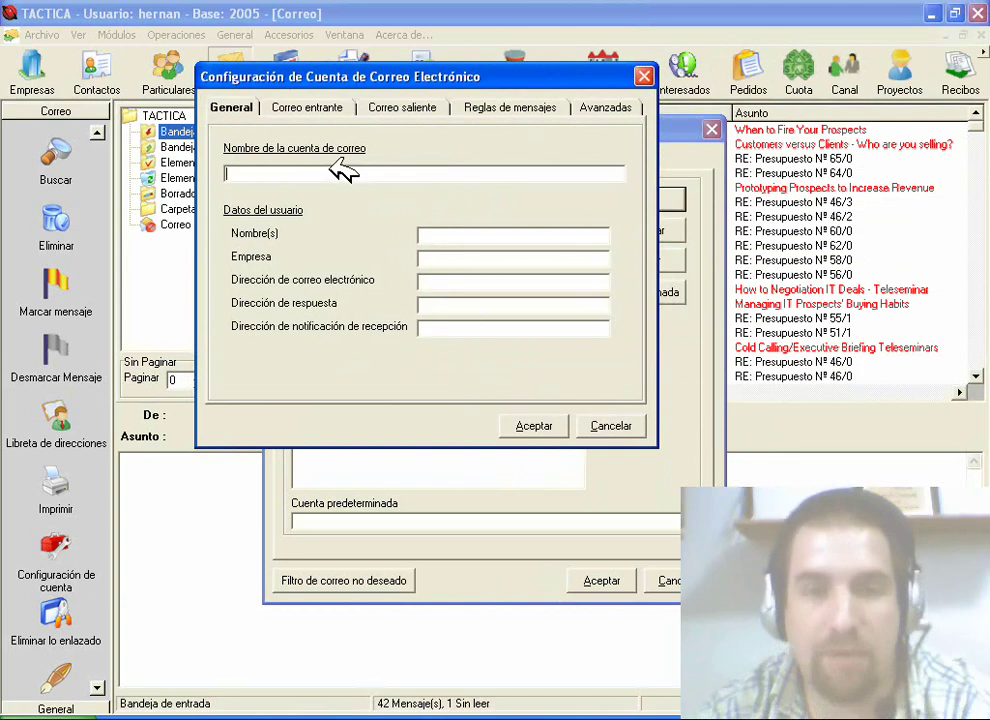
{"action": "type", "text": "Hernan"}
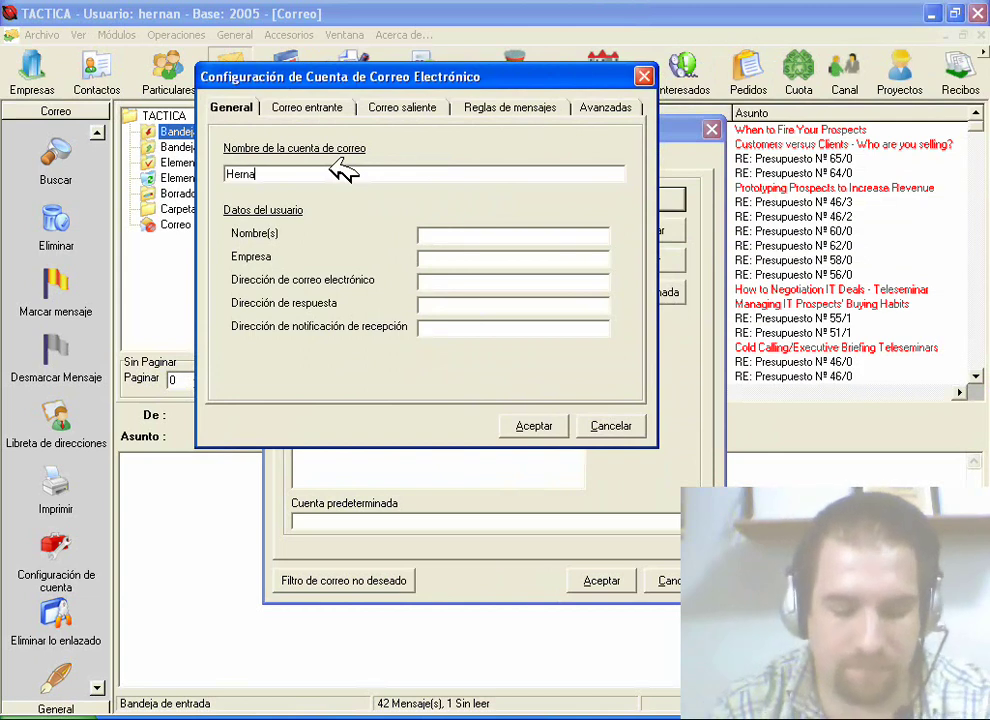
{"action": "left_click", "coordinate": [466, 241]}
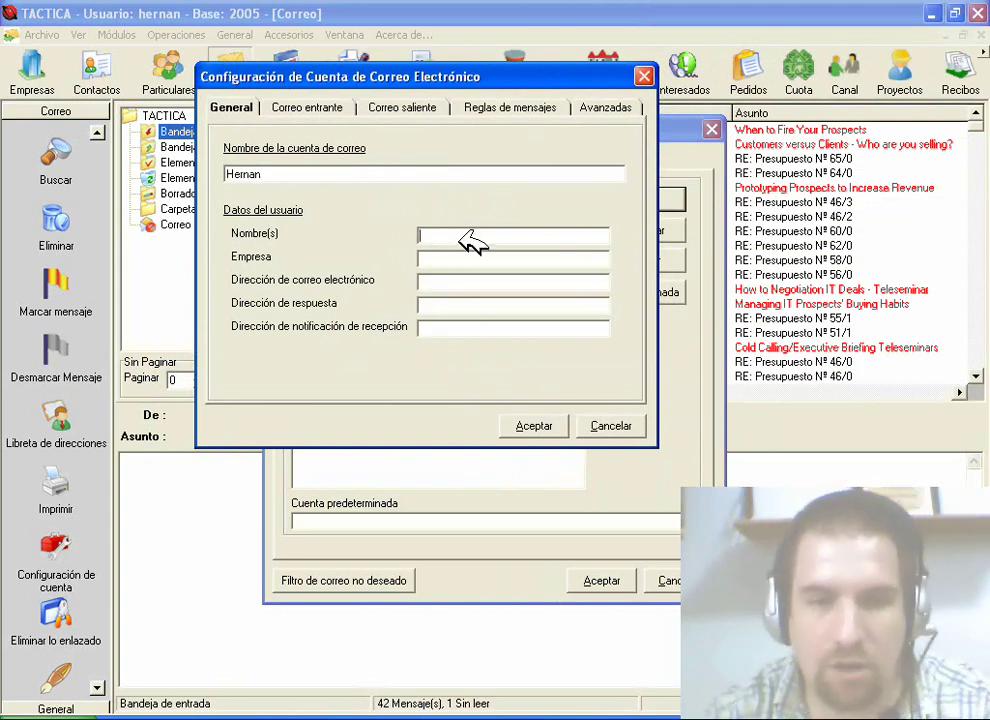
{"action": "type", "text": "Hernan"}
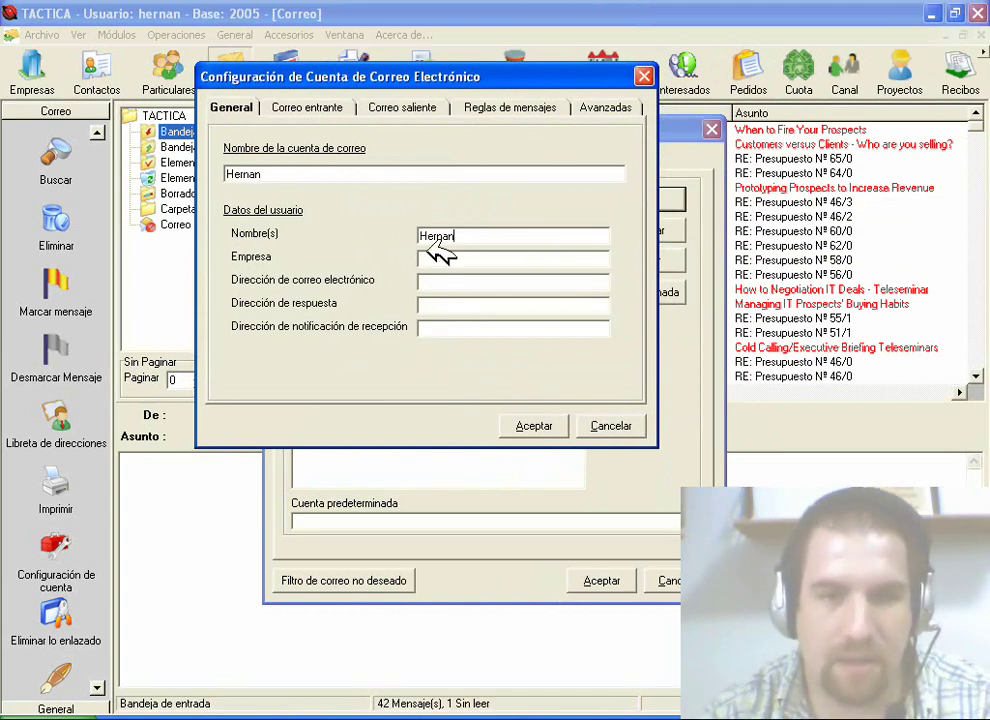
{"action": "left_click", "coordinate": [451, 260]}
{"action": "type", "text": "Back"}
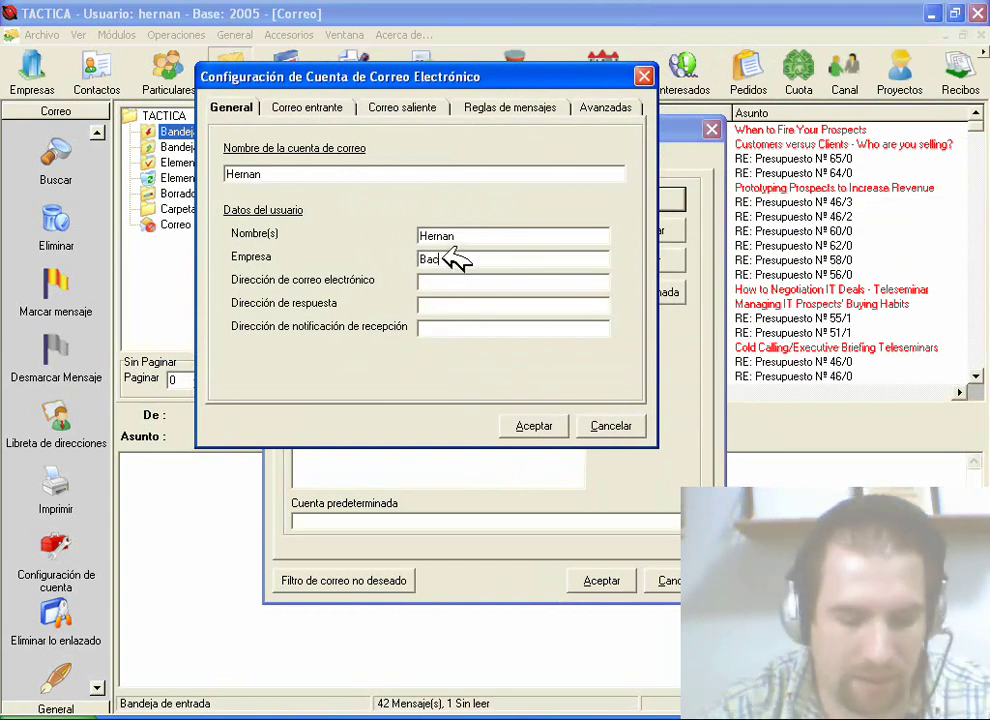
{"action": "type", "text": " Martin"}
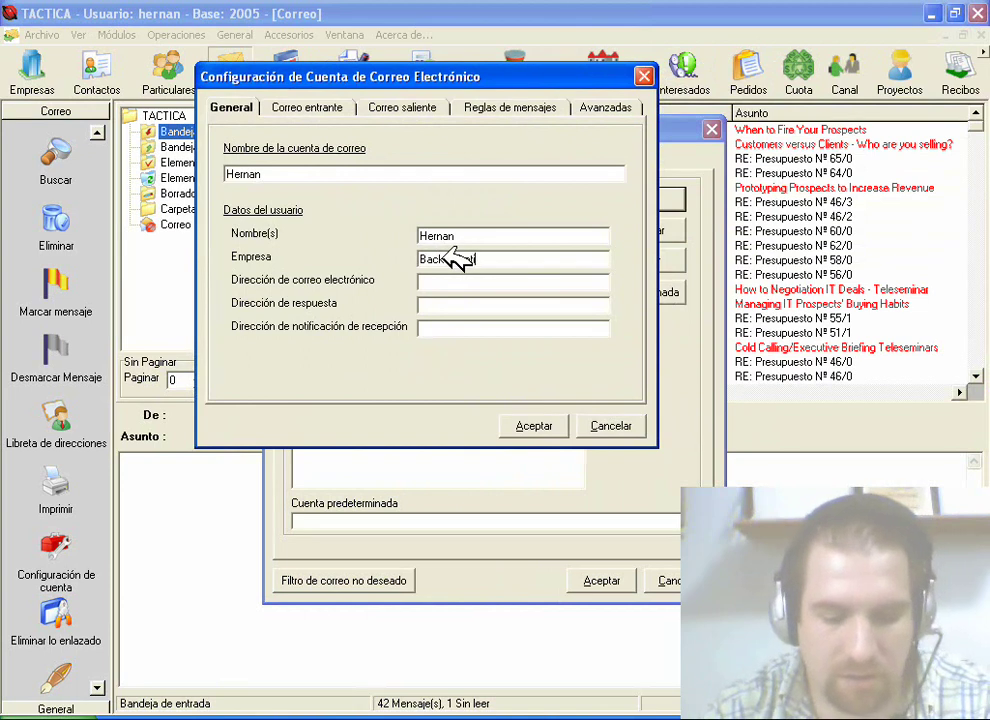
{"action": "type", "text": "a"}
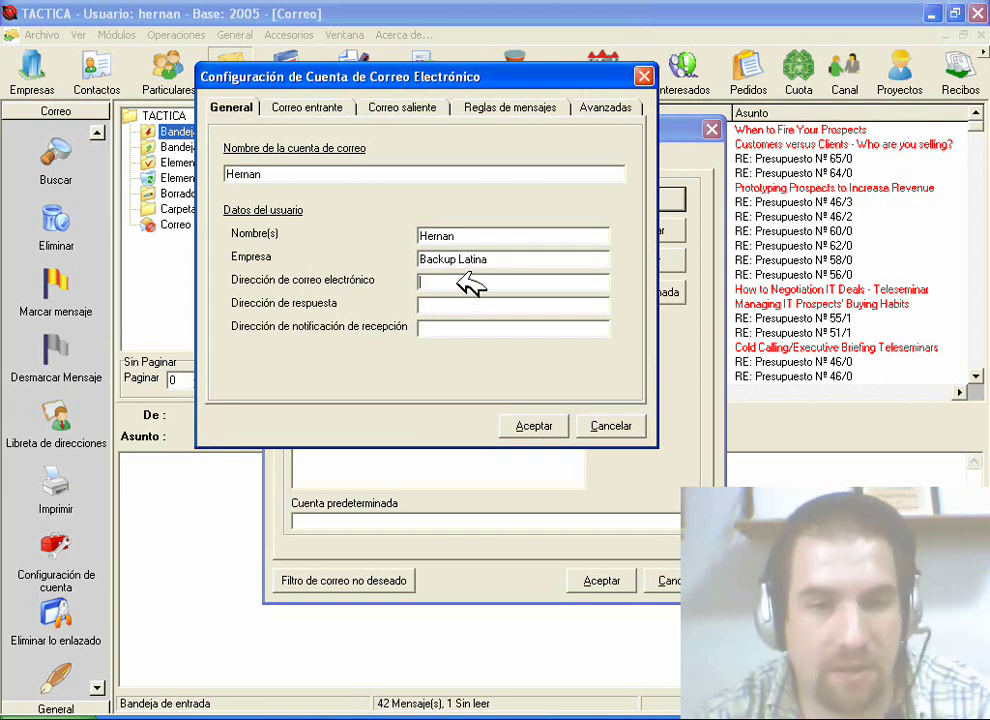
{"action": "left_click", "coordinate": [473, 285]}
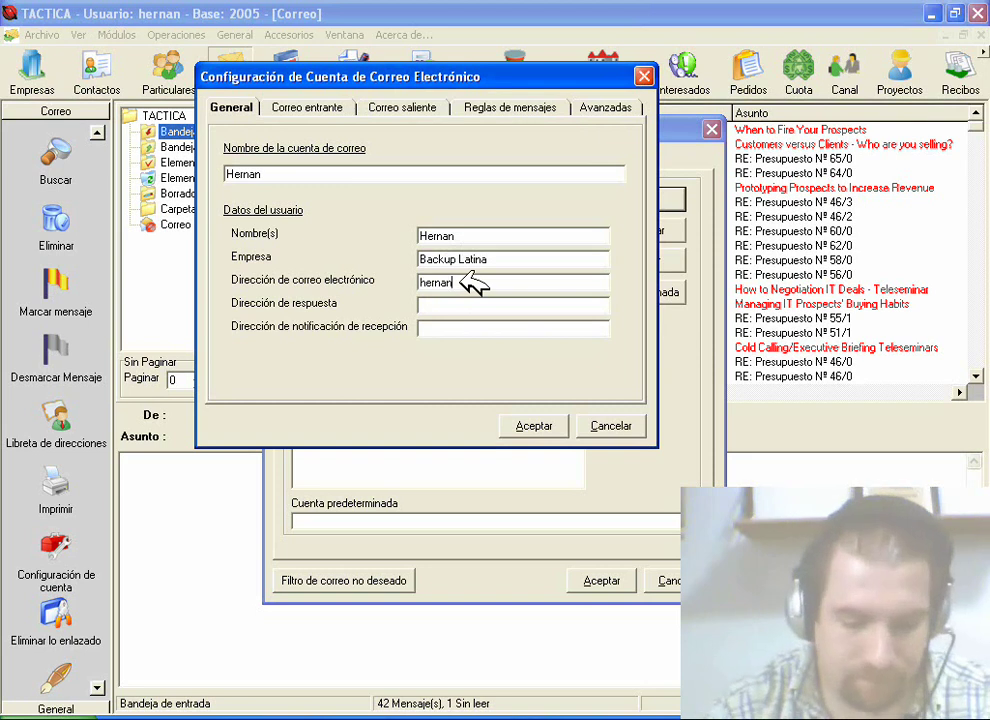
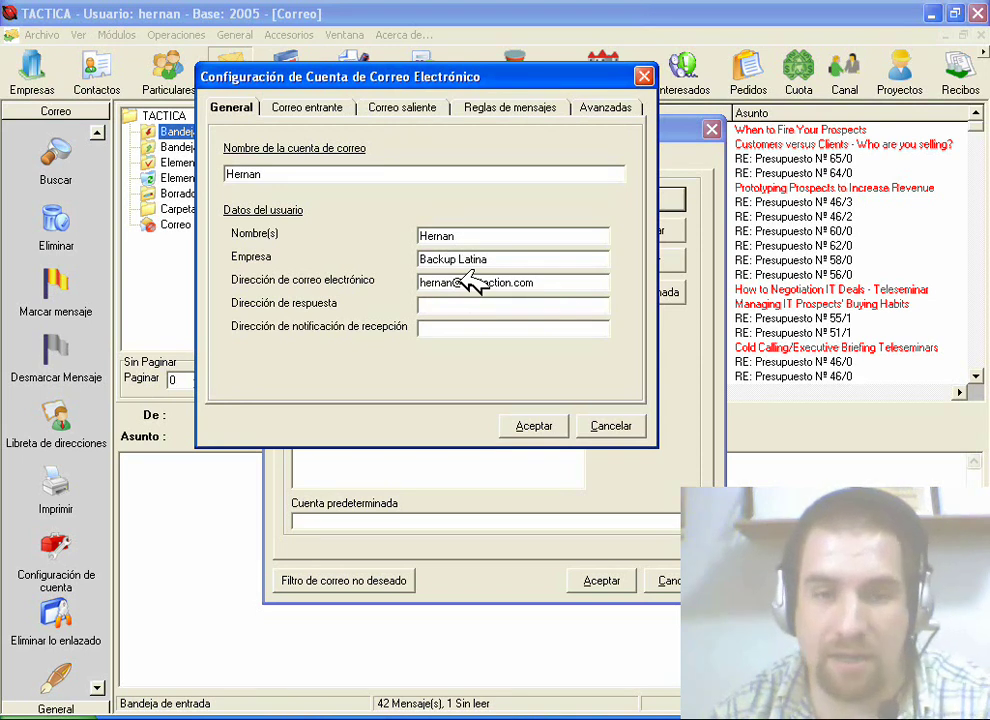
Step: Copy the same e-mail address into the reply-to and read-notification address fields
{"action": "left_click_drag", "start_coordinate": [586, 281], "coordinate": [428, 272]}
{"action": "key", "text": "ctrl+c"}
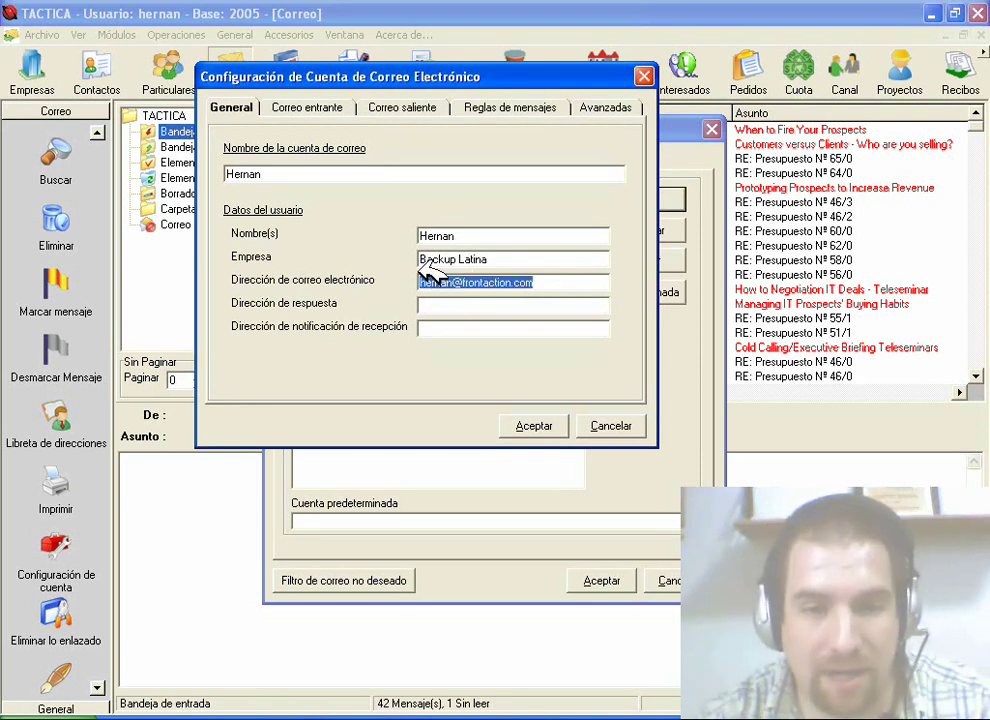
{"action": "left_click", "coordinate": [470, 305]}
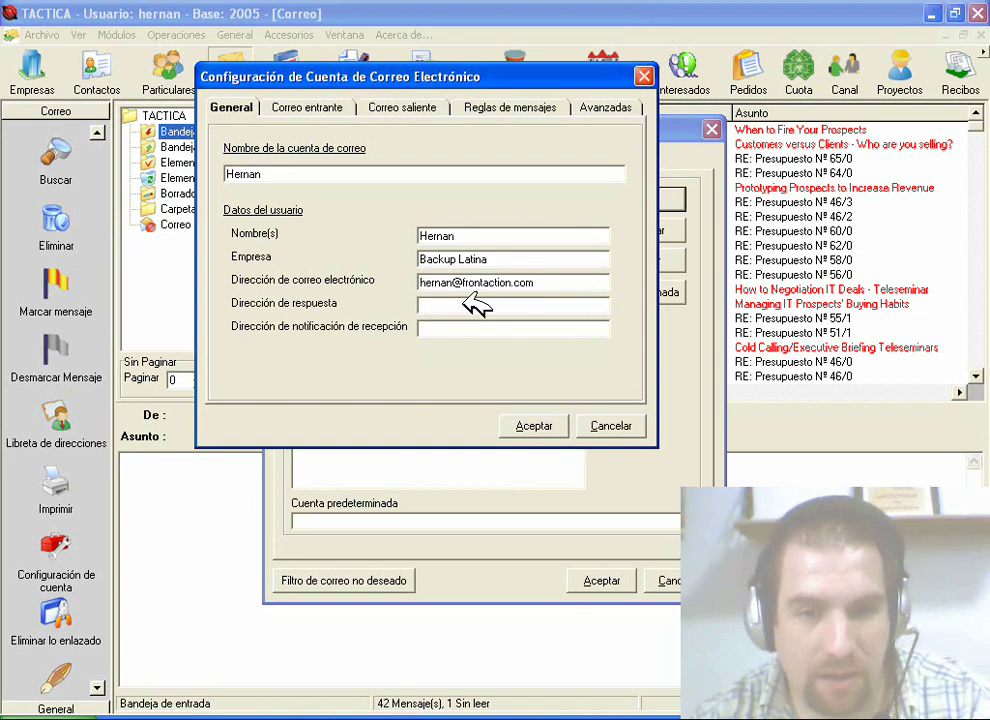
{"action": "key", "text": "ctrl+v"}
{"action": "left_click", "coordinate": [483, 333]}
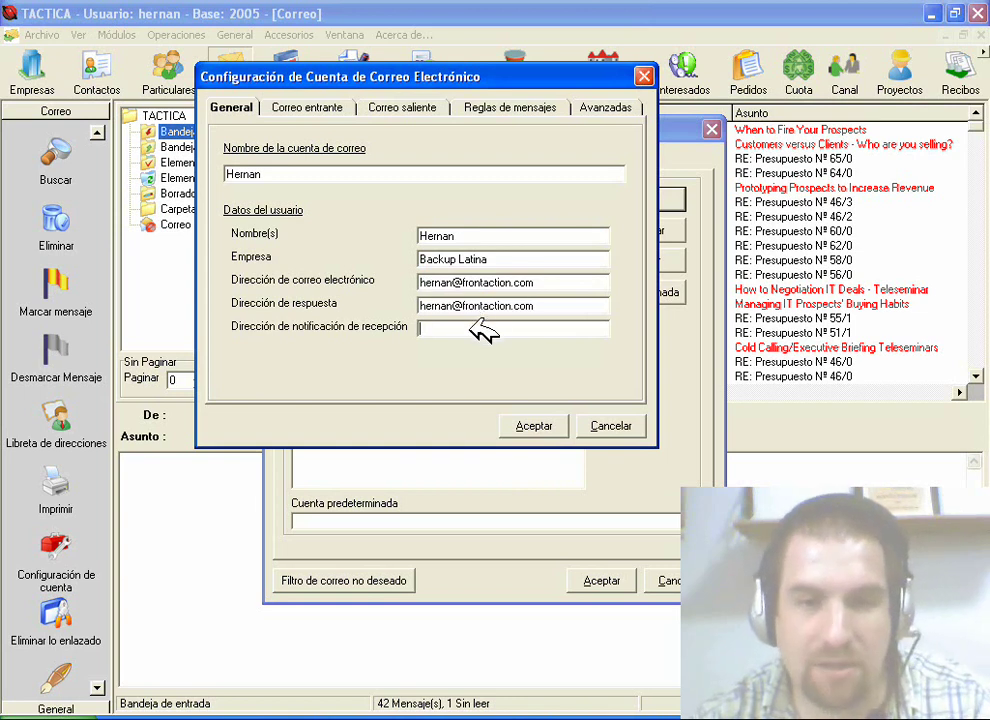
{"action": "key", "text": "ctrl+v"}
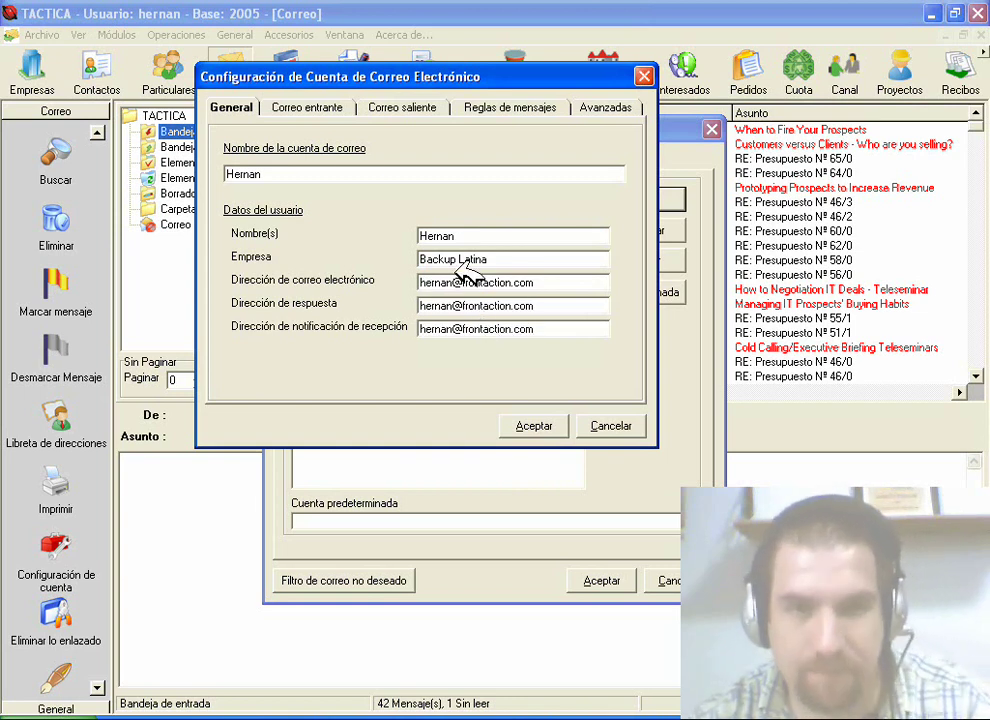
{"action": "left_click", "coordinate": [350, 108]}
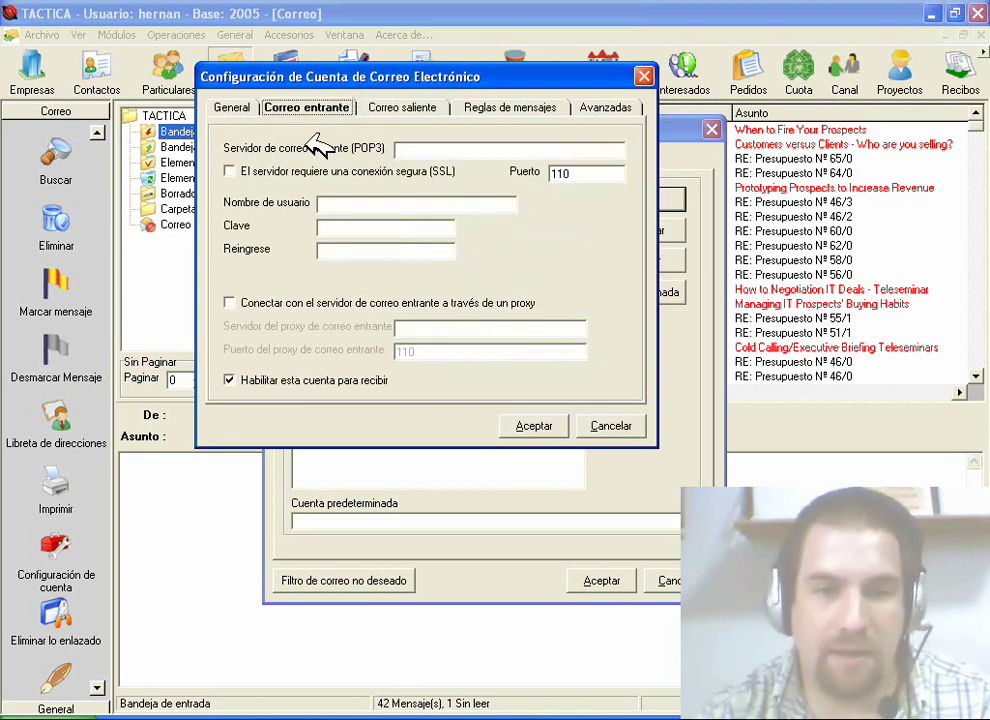
Step: Set the incoming POP3 server to frontaction.com and enter the account's e-mail as username
{"action": "left_click", "coordinate": [430, 148]}
{"action": "type", "text": "front"}
{"action": "type", "text": "era.com"}
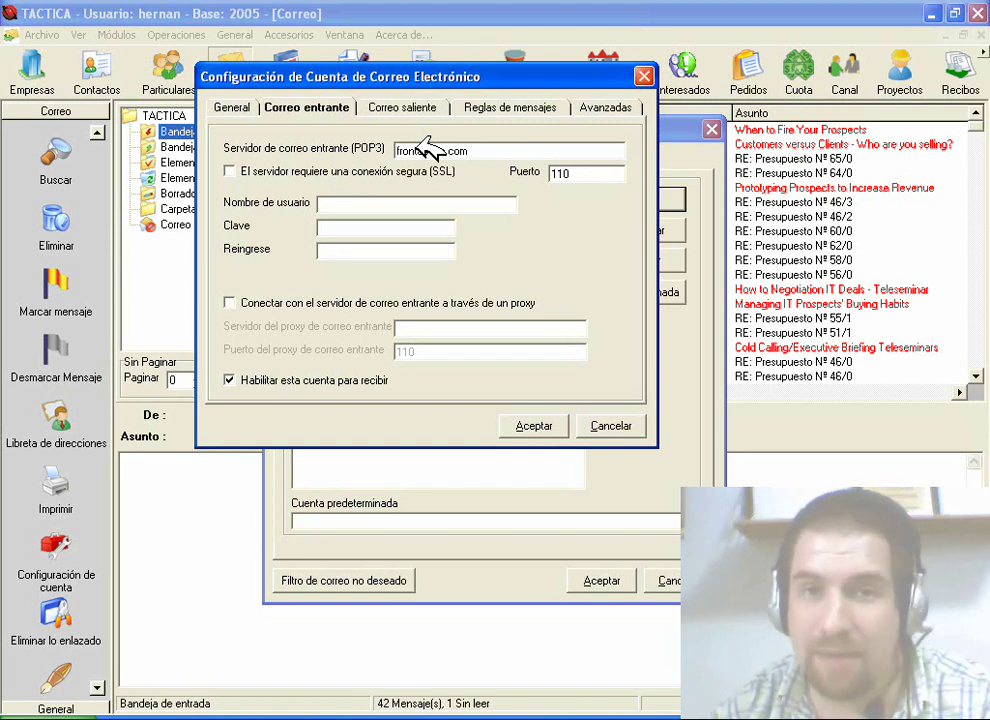
{"action": "left_click", "coordinate": [357, 197]}
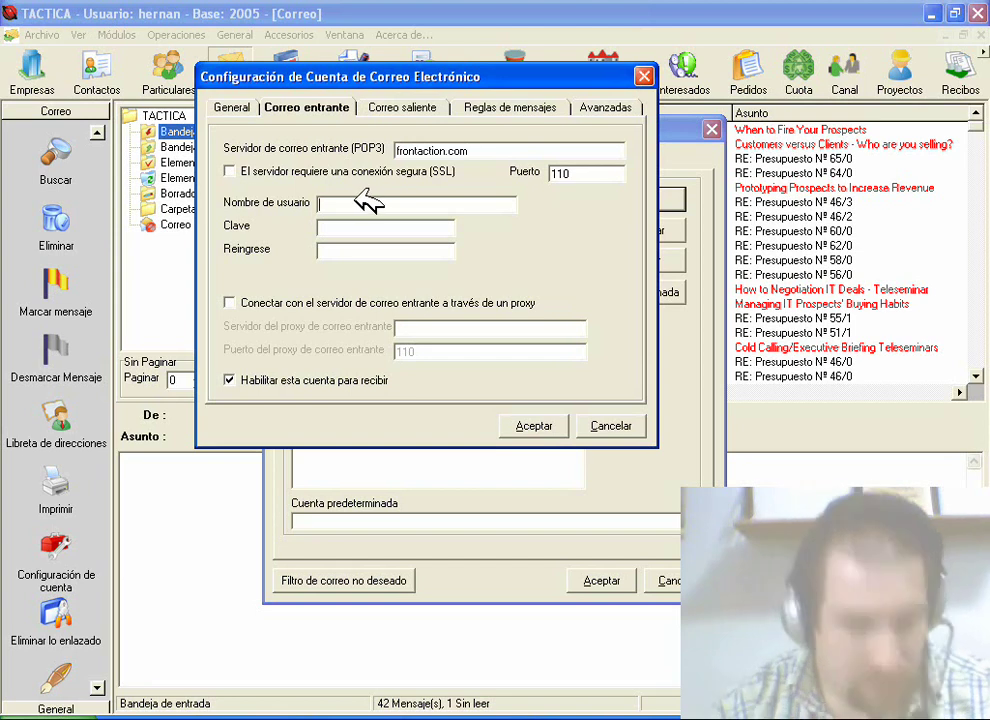
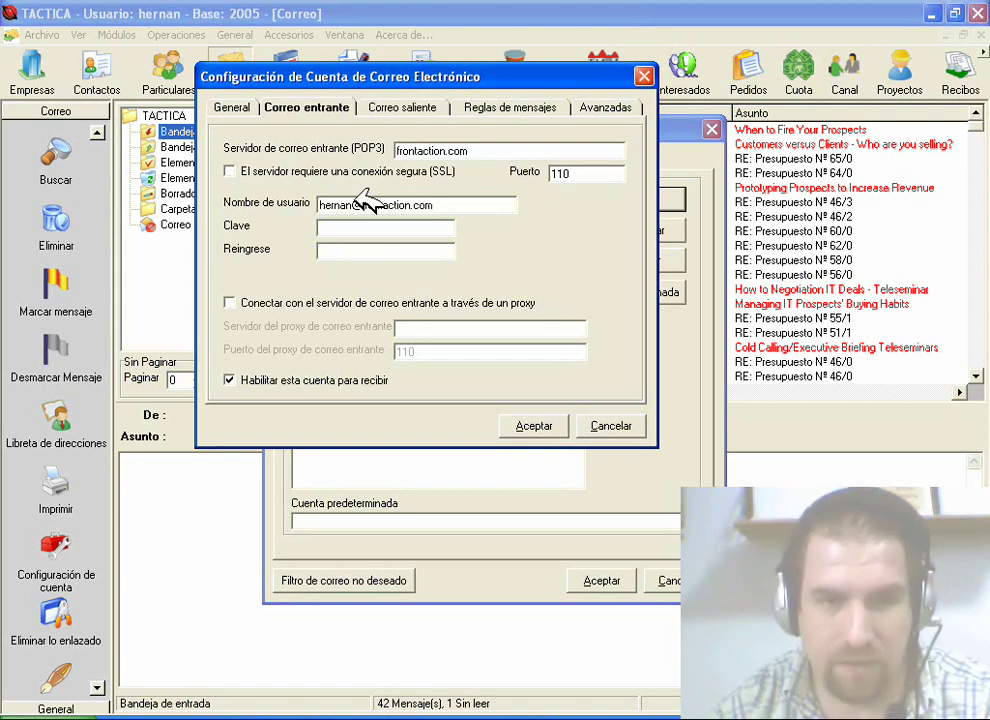
Step: Enter the account password in Clave and confirm it in Reingrese
{"action": "left_click", "coordinate": [362, 225]}
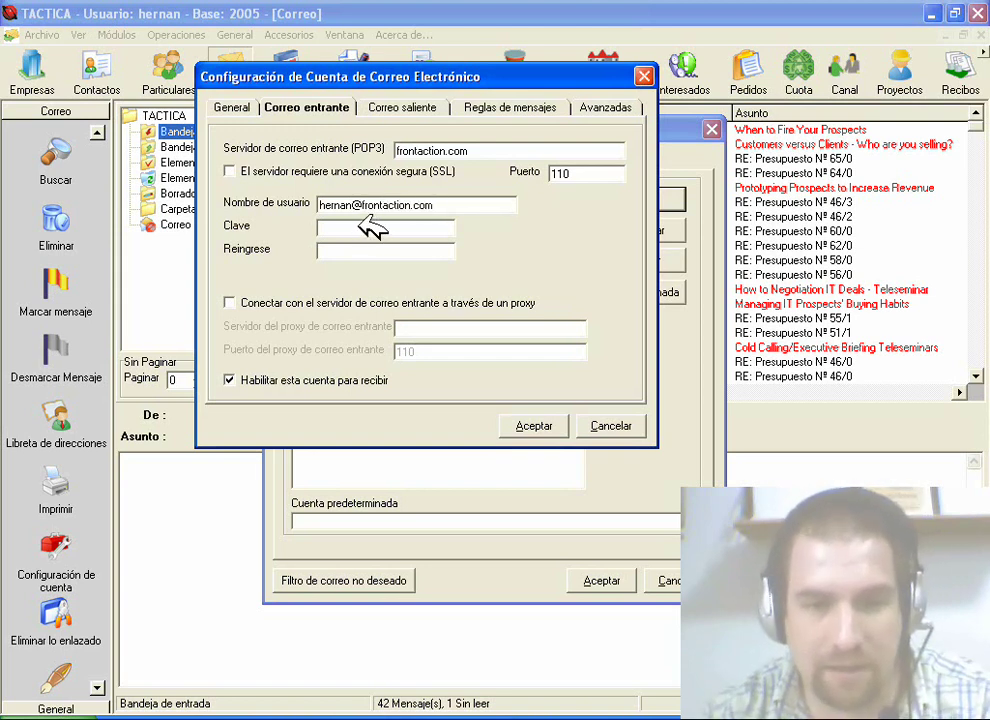
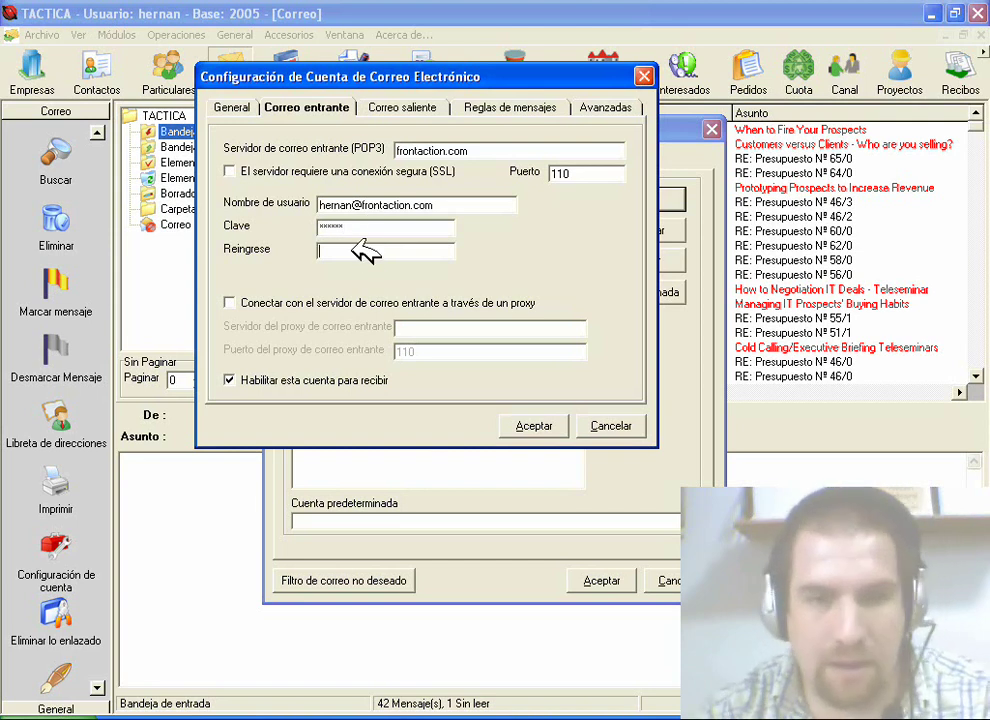
{"action": "left_click", "coordinate": [352, 248]}
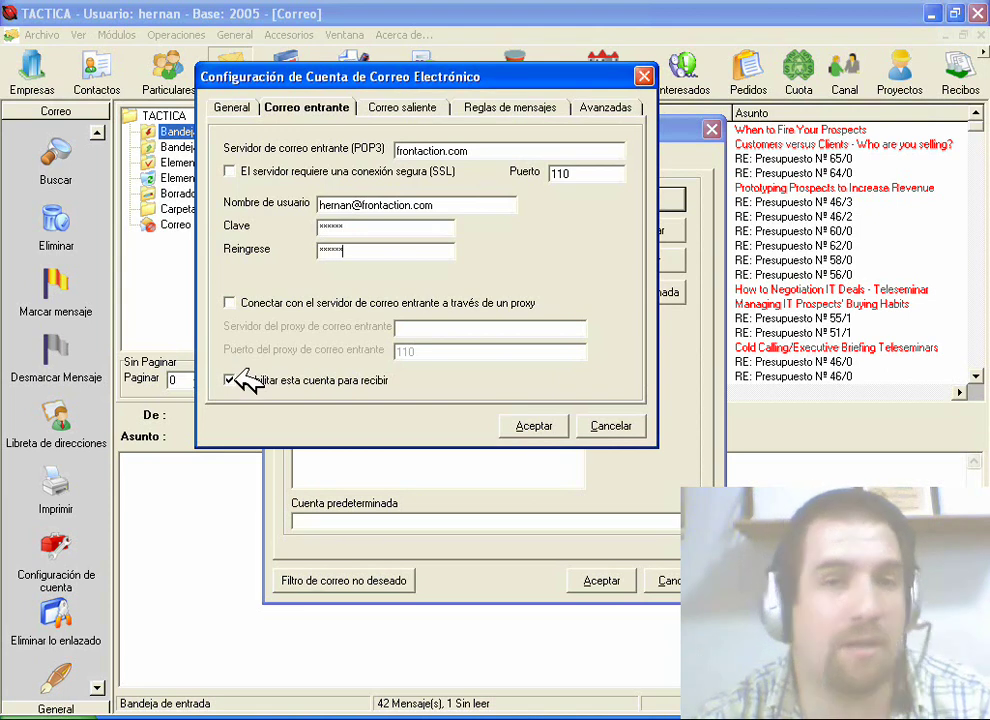
{"action": "left_click", "coordinate": [230, 379]}
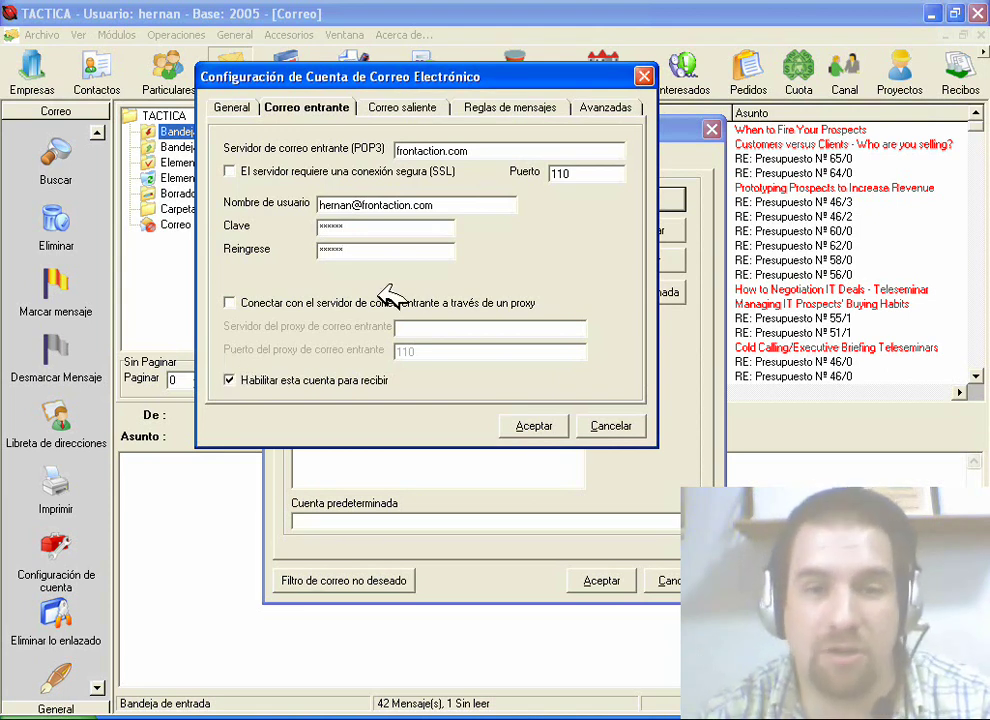
{"action": "left_click", "coordinate": [406, 109]}
{"action": "left_click", "coordinate": [437, 148]}
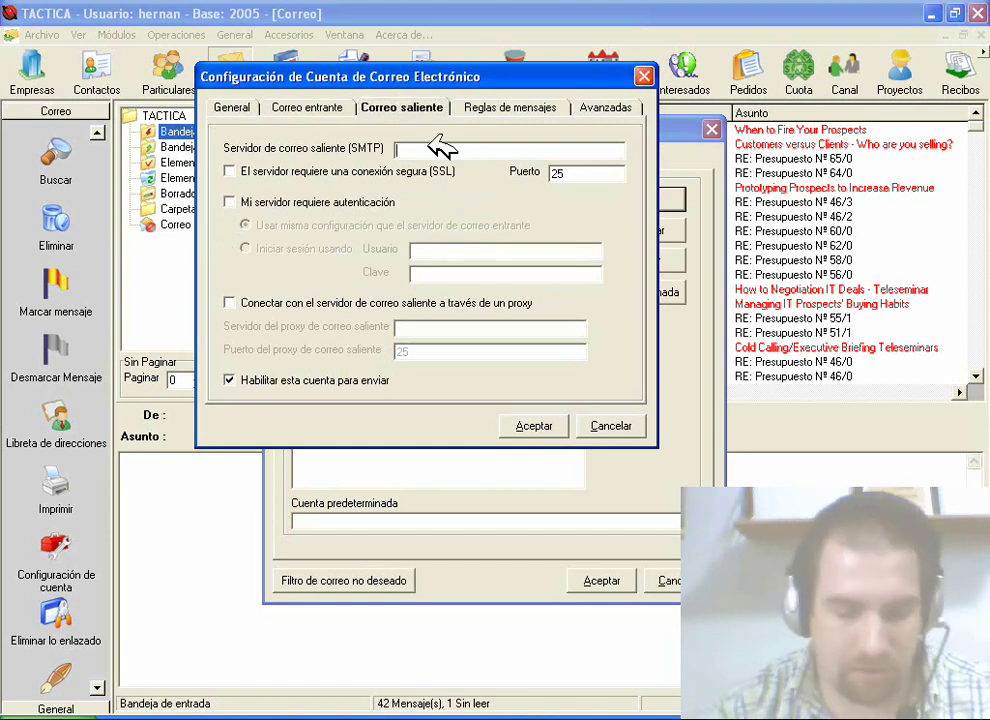
Step: Enter frontaction.com as the outgoing SMTP server
{"action": "type", "text": "frontac"}
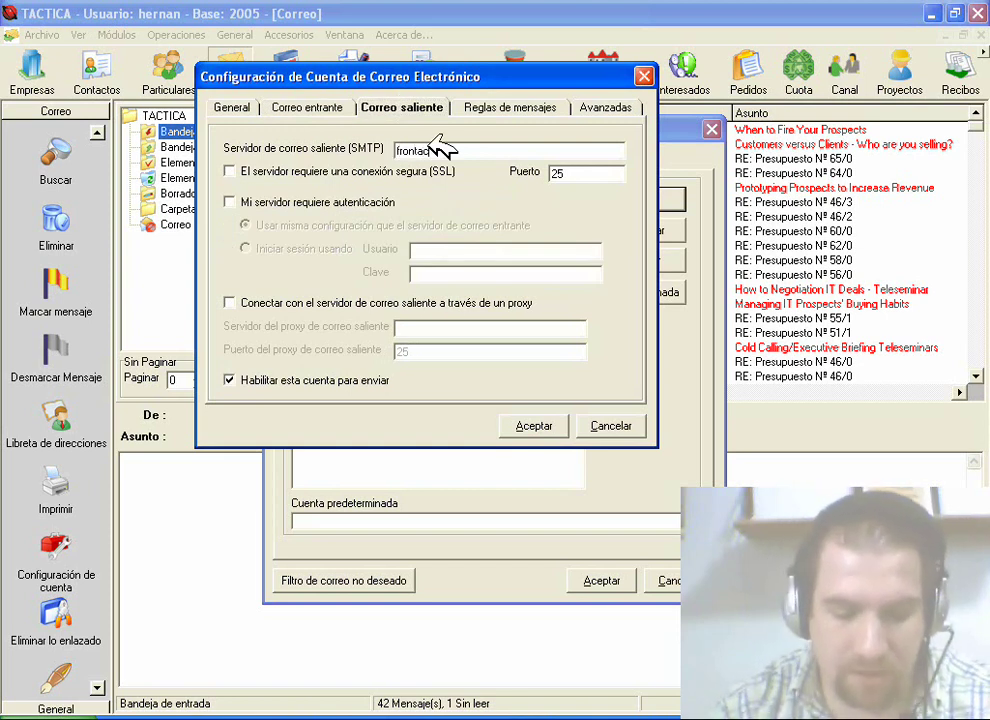
{"action": "type", "text": "t.com"}
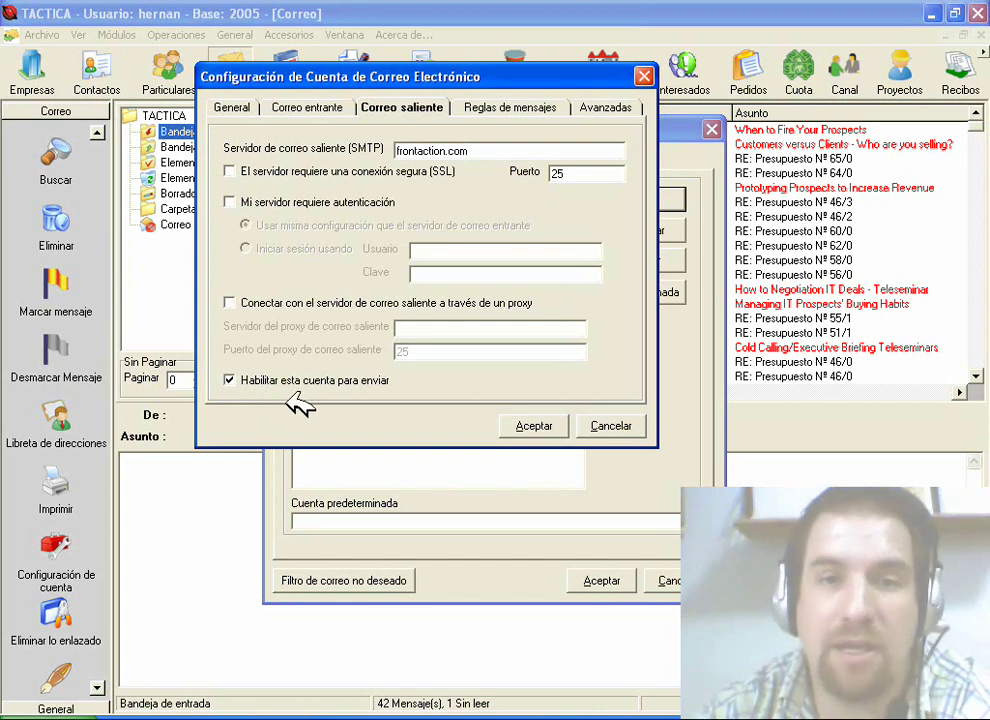
{"action": "left_click", "coordinate": [603, 107]}
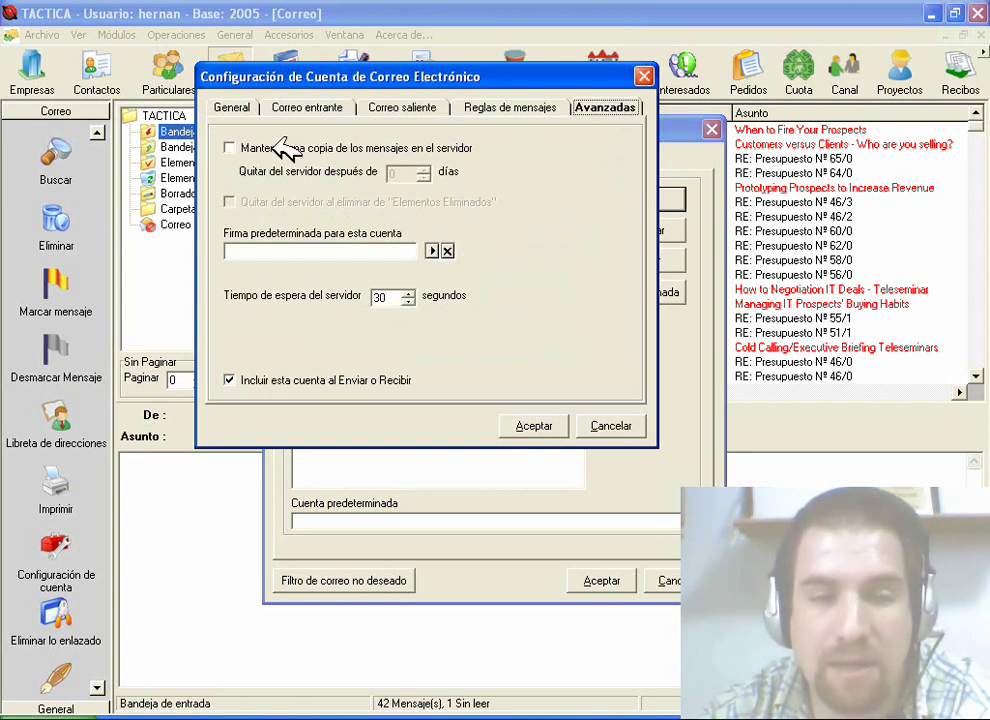
Step: Keep a copy of messages on the server and remove them after 5 days
{"action": "left_click", "coordinate": [285, 148]}
{"action": "left_click", "coordinate": [424, 167]}
{"action": "left_click", "coordinate": [424, 167]}
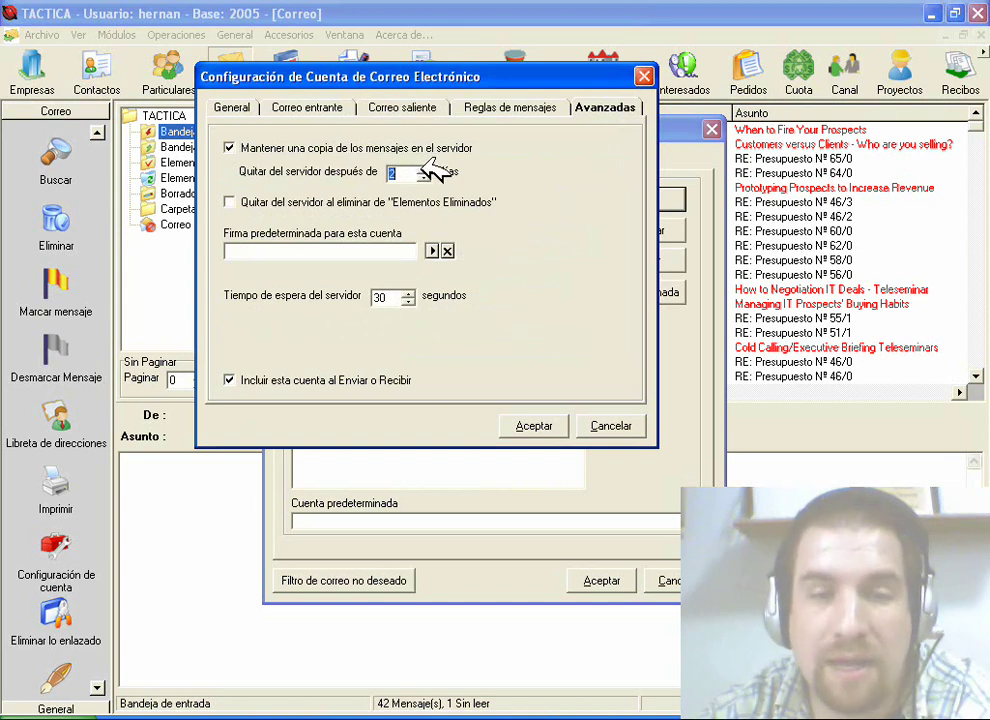
{"action": "left_click", "coordinate": [424, 167]}
{"action": "left_click", "coordinate": [424, 167]}
{"action": "left_click", "coordinate": [424, 167]}
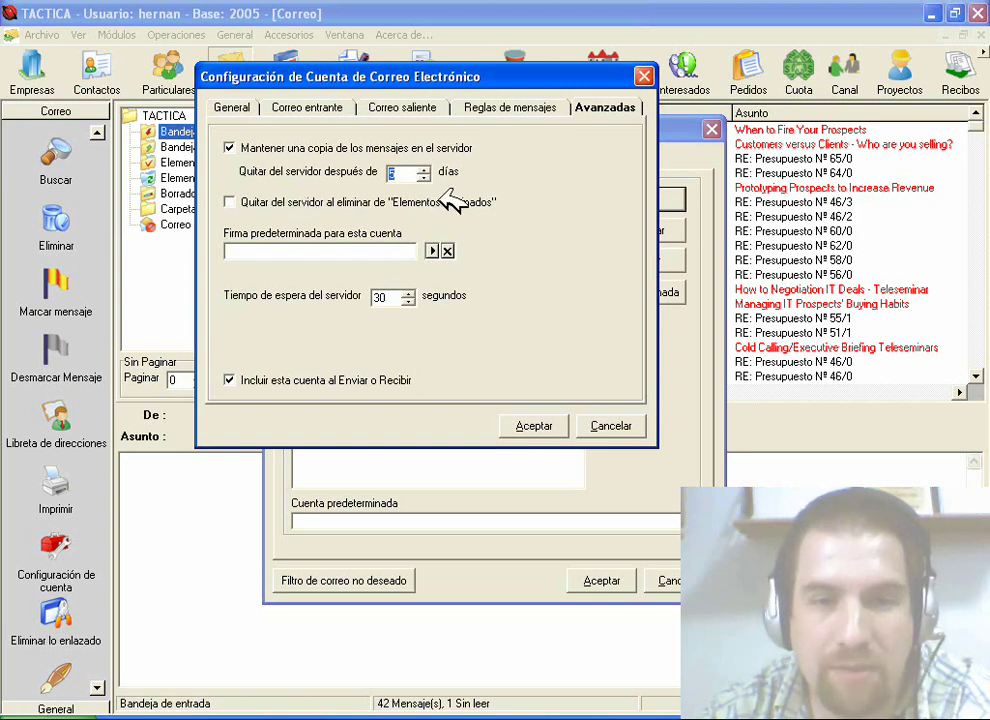
Step: Remove server copies when deleted and raise the server timeout to 35 seconds
{"action": "left_click", "coordinate": [265, 203]}
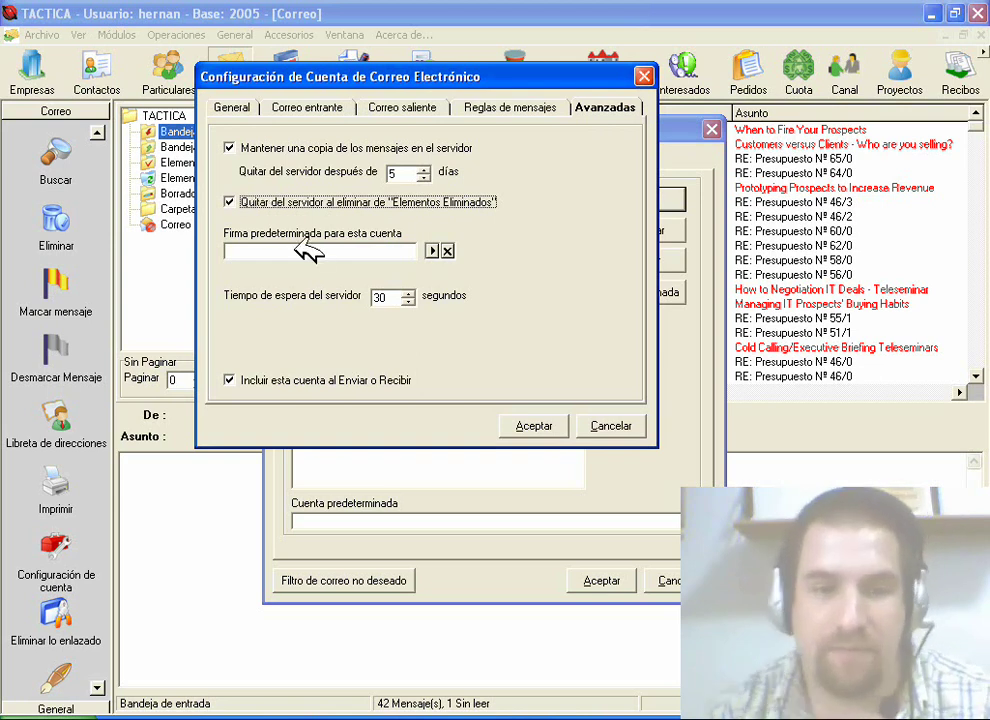
{"action": "left_click", "coordinate": [408, 292]}
{"action": "left_click", "coordinate": [409, 292]}
{"action": "left_click", "coordinate": [409, 292]}
{"action": "left_click", "coordinate": [409, 292]}
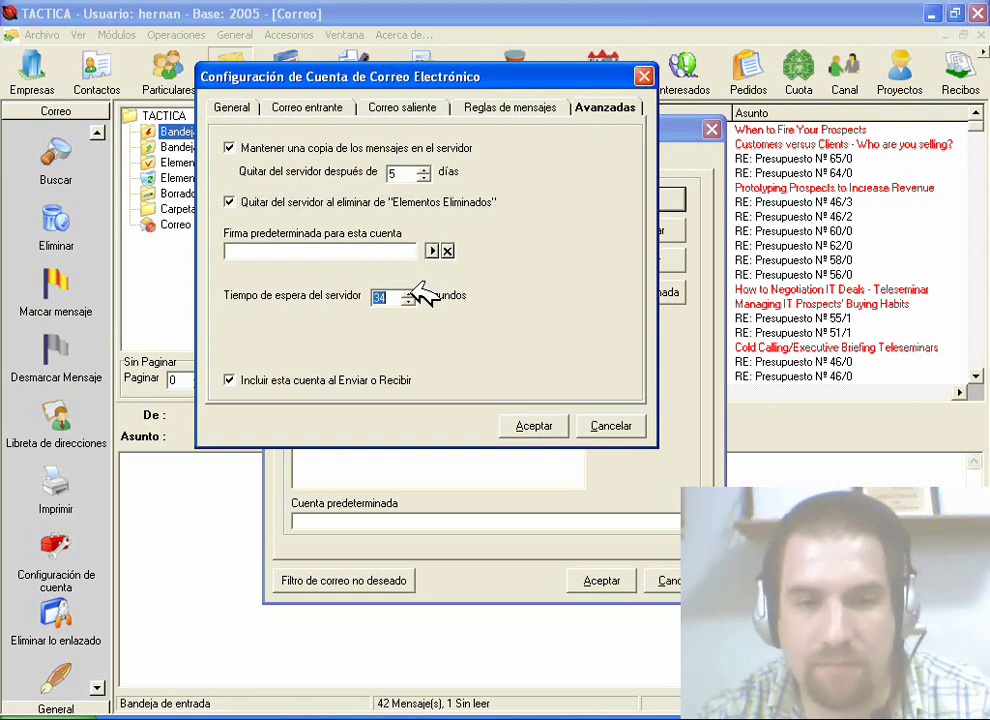
{"action": "left_click", "coordinate": [409, 292]}
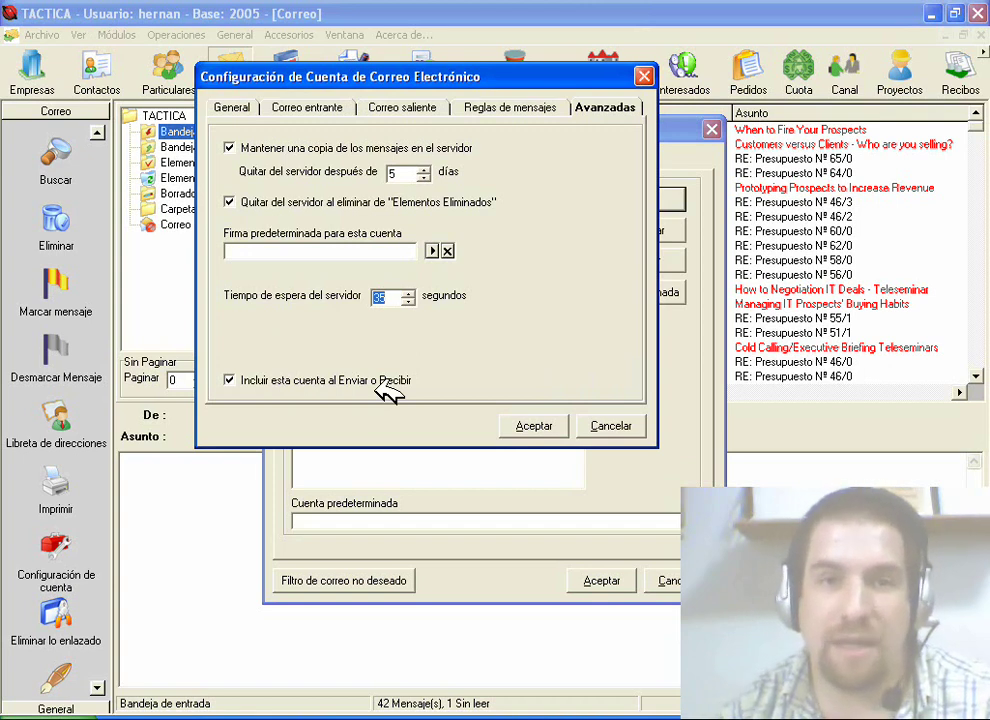
Step: Save the advanced settings, set the only account as Predeterminada, and close the mail configuration
{"action": "left_click", "coordinate": [530, 425]}
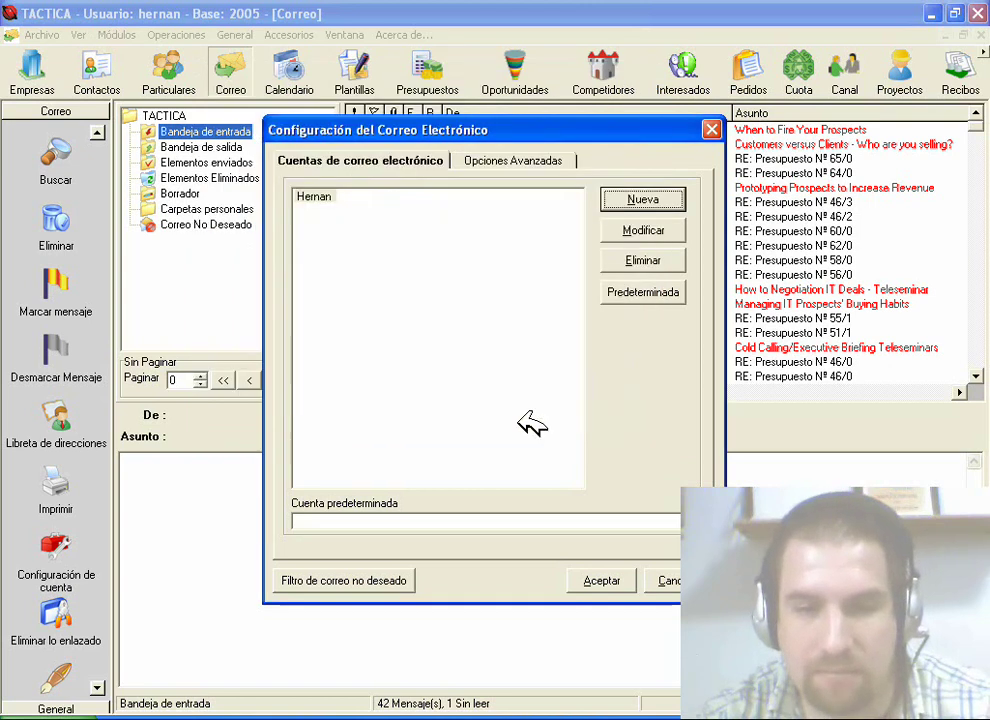
{"action": "left_click", "coordinate": [345, 201]}
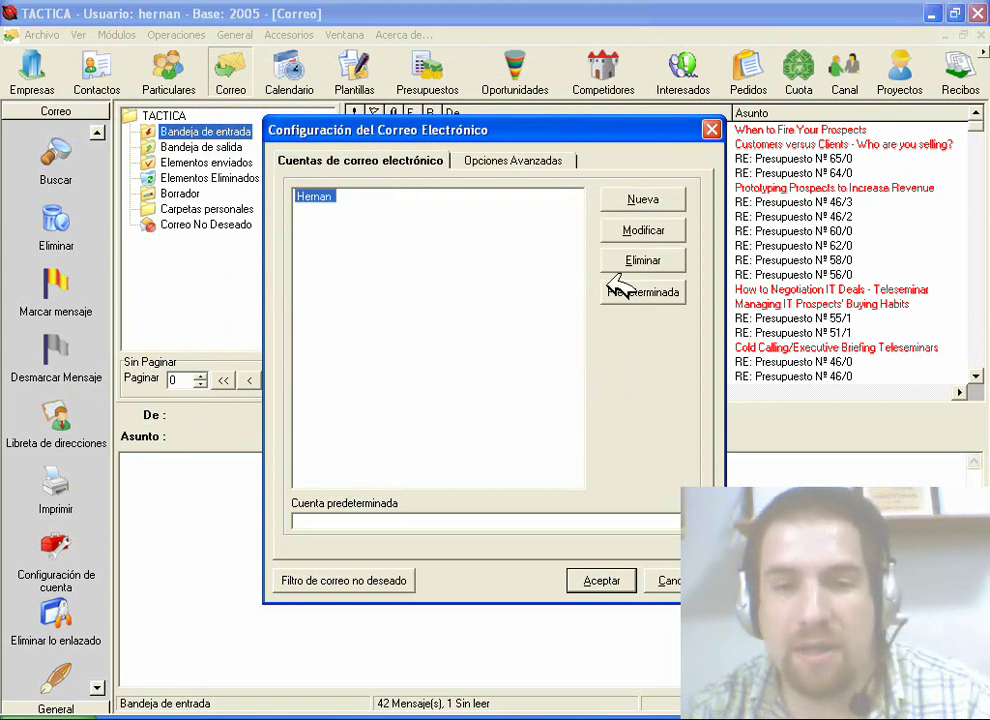
{"action": "left_click", "coordinate": [636, 292]}
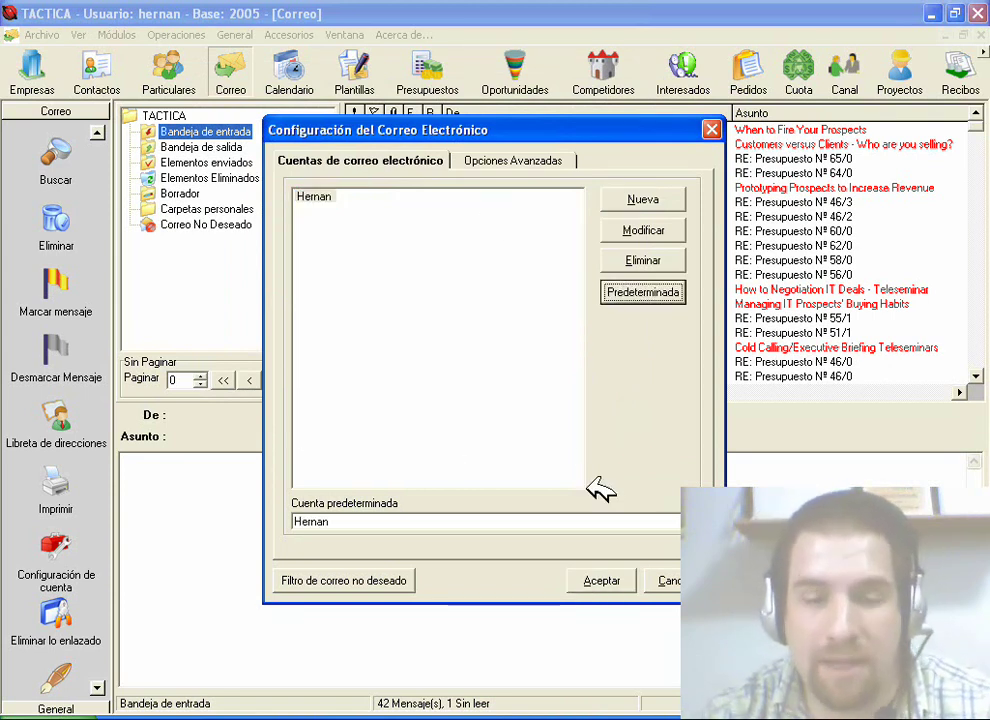
{"action": "left_click", "coordinate": [602, 580]}
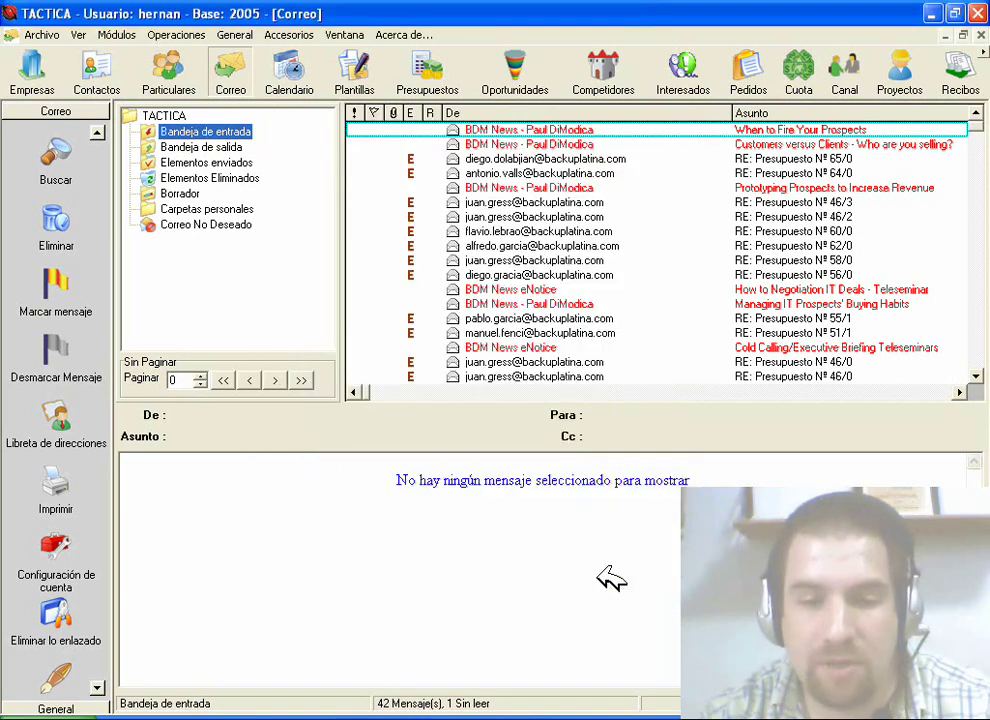
Step: Run 'Enviar y recibir todo' to send and receive mail for all accounts
{"action": "left_click", "coordinate": [97, 132]}
{"action": "left_click", "coordinate": [97, 132]}
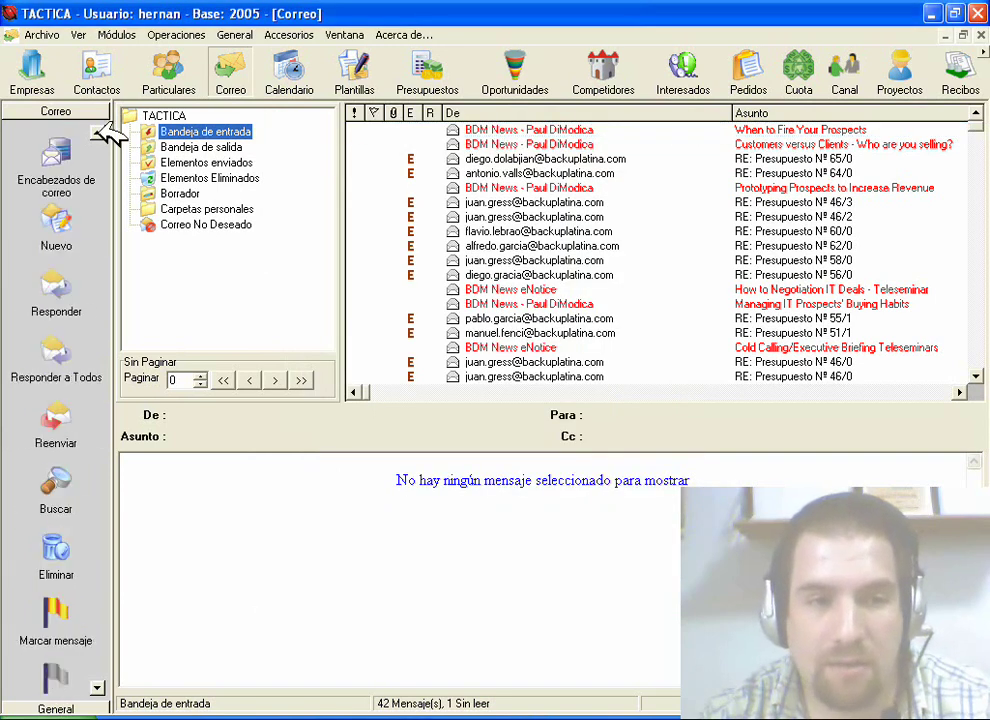
{"action": "left_click", "coordinate": [98, 132]}
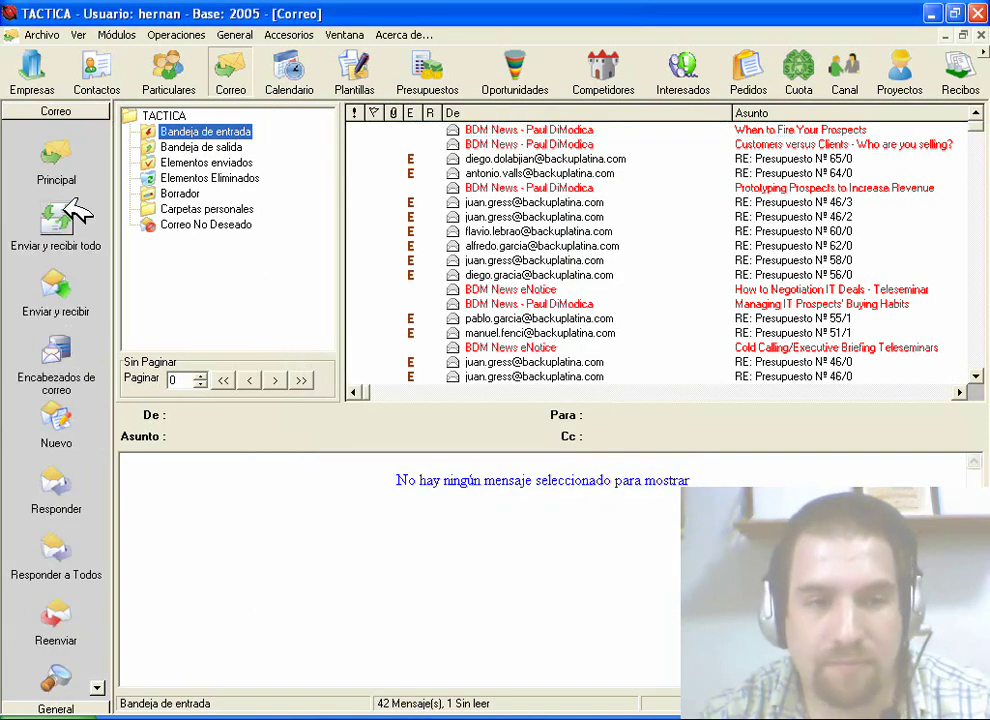
{"action": "left_click", "coordinate": [66, 207]}
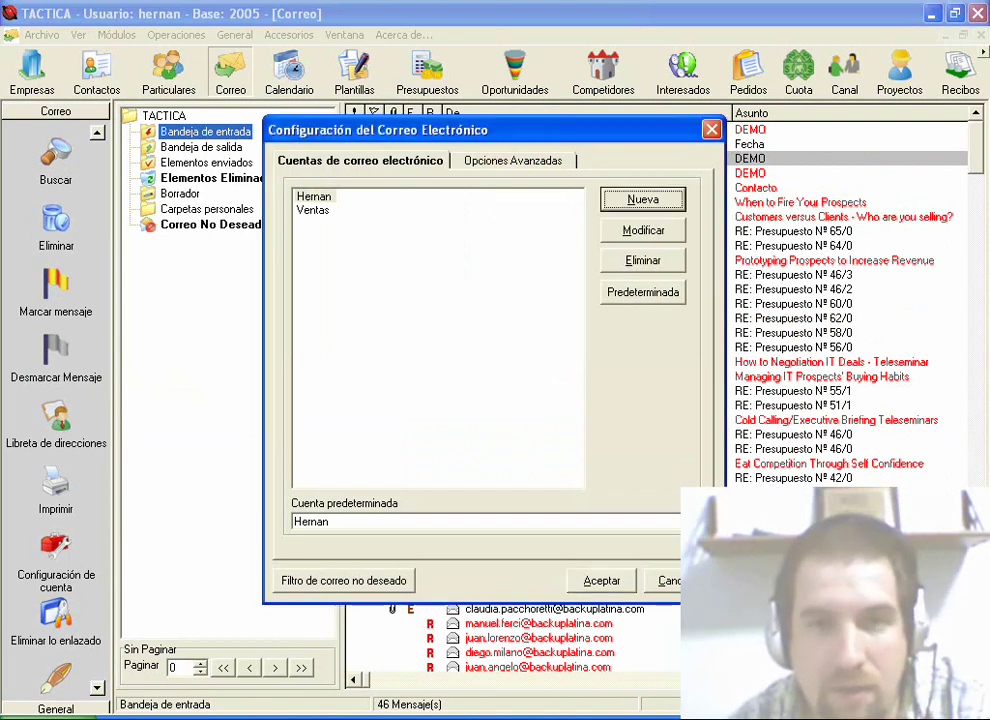
Step: Check the new-account and main account settings dialogs, cancelling both without changes
{"action": "left_click", "coordinate": [643, 199]}
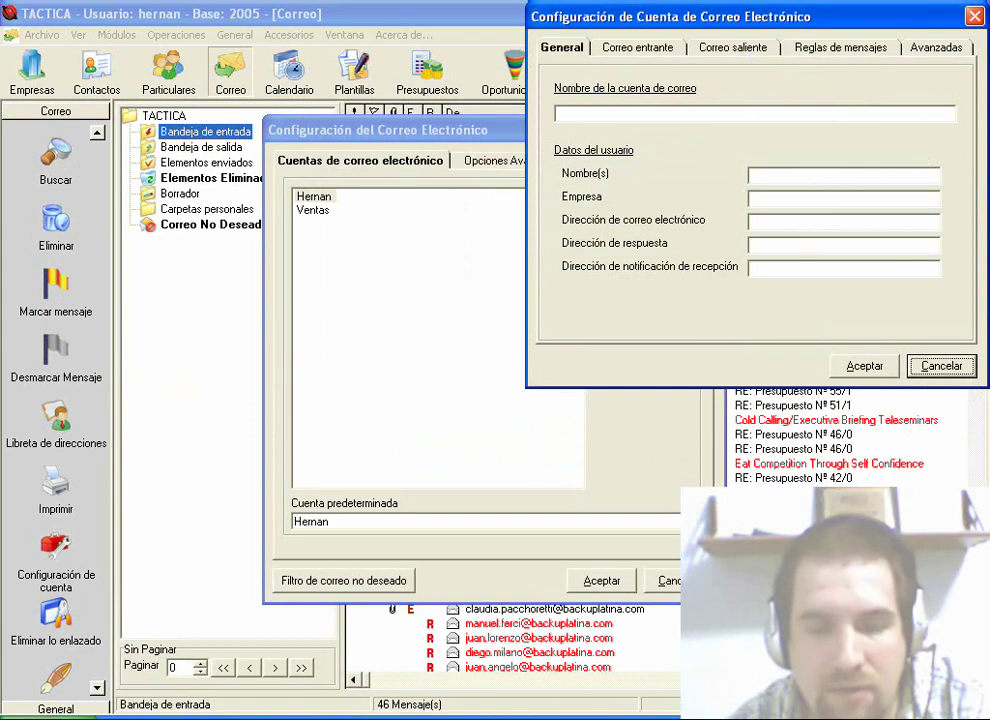
{"action": "key", "text": "Escape"}
{"action": "left_click", "coordinate": [313, 196]}
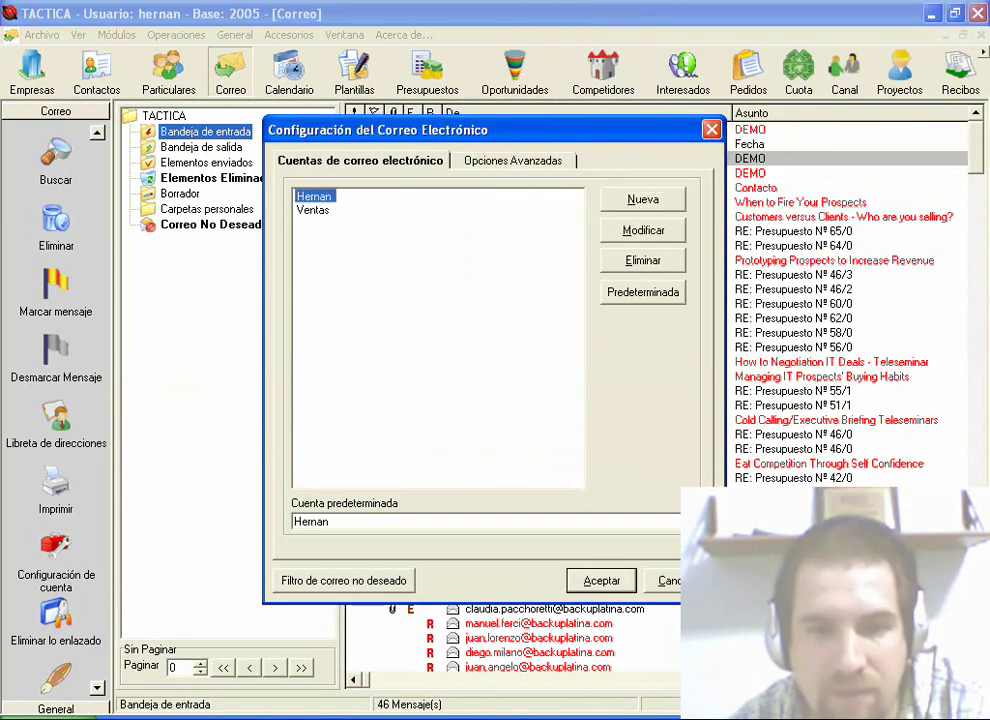
{"action": "left_click", "coordinate": [643, 230]}
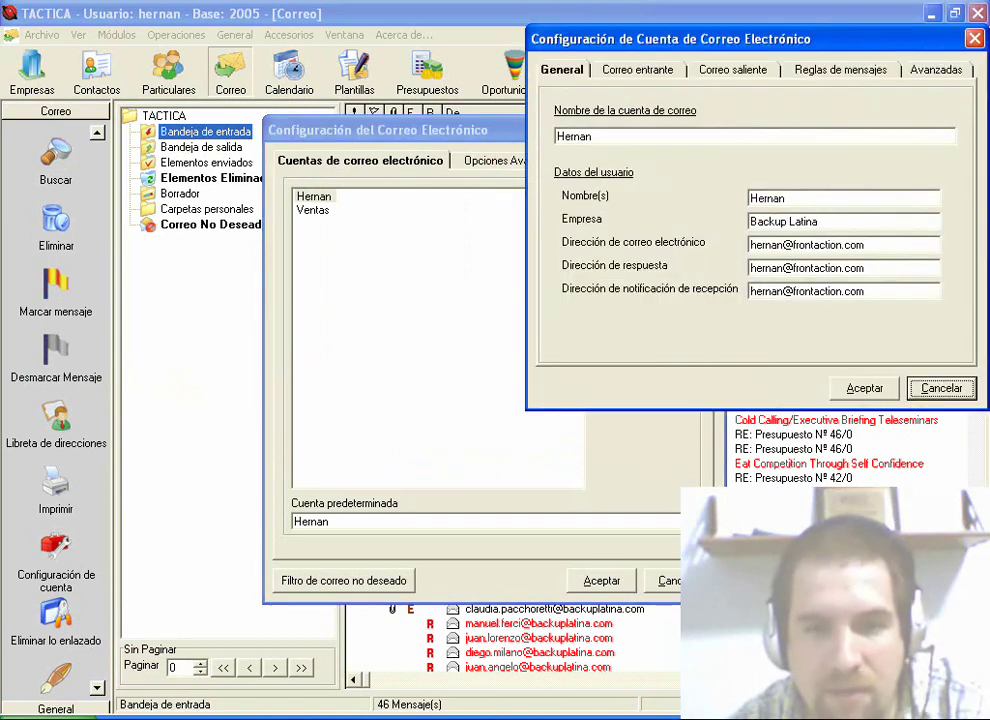
{"action": "key", "text": "Escape"}
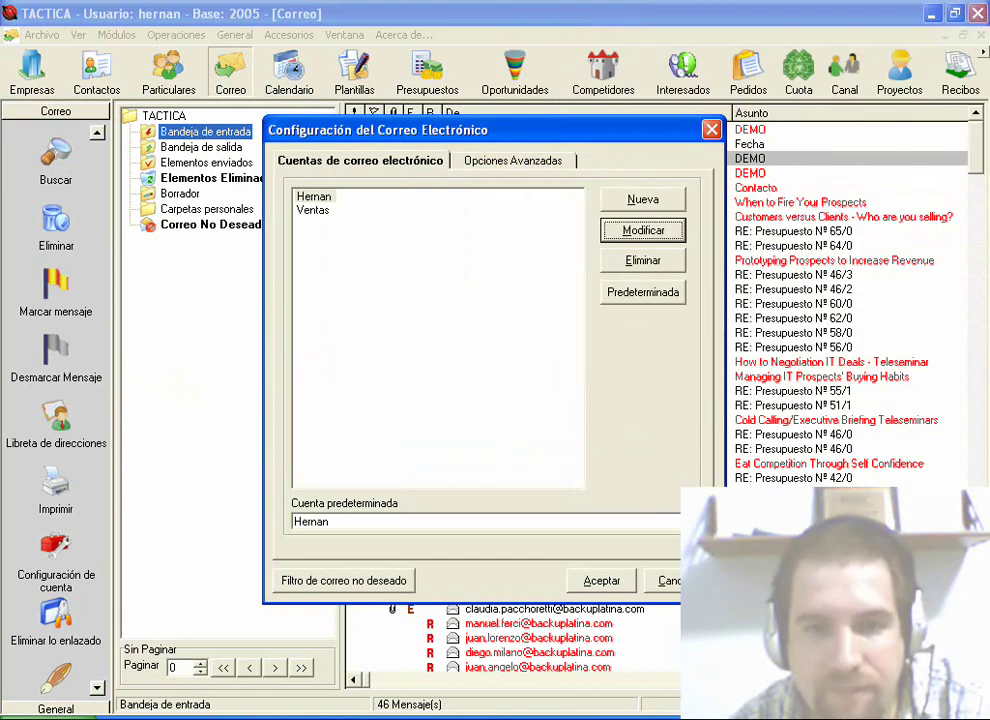
Step: Delete the Ventas account from the list and reselect the remaining account
{"action": "left_click", "coordinate": [313, 210]}
{"action": "key", "text": "alt+e"}
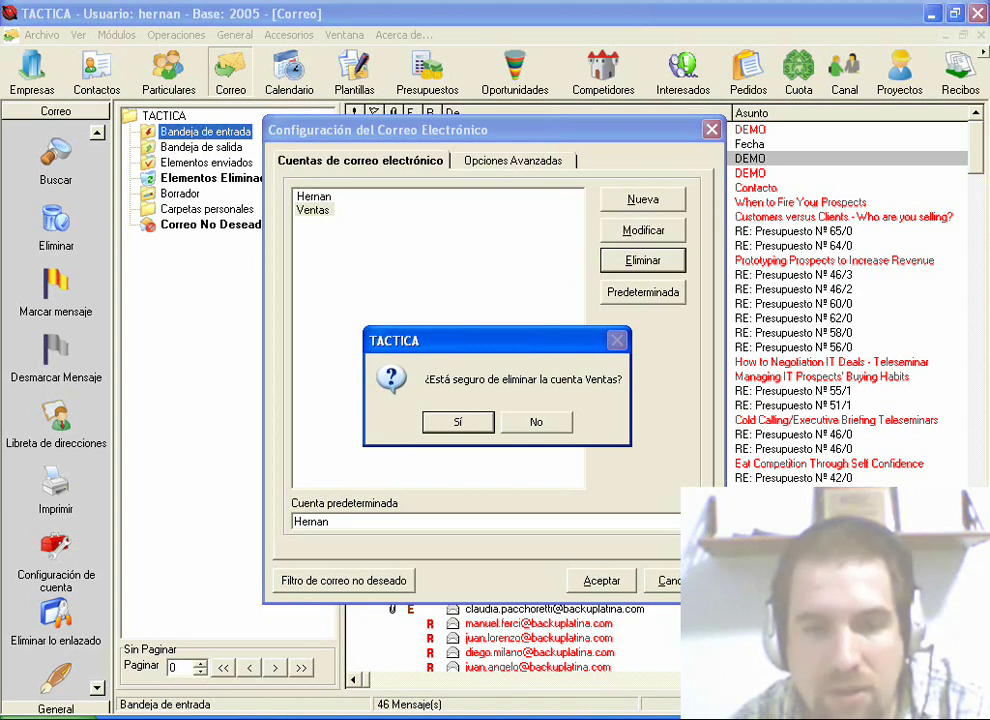
{"action": "key", "text": "Tab"}
{"action": "key", "text": "Return"}
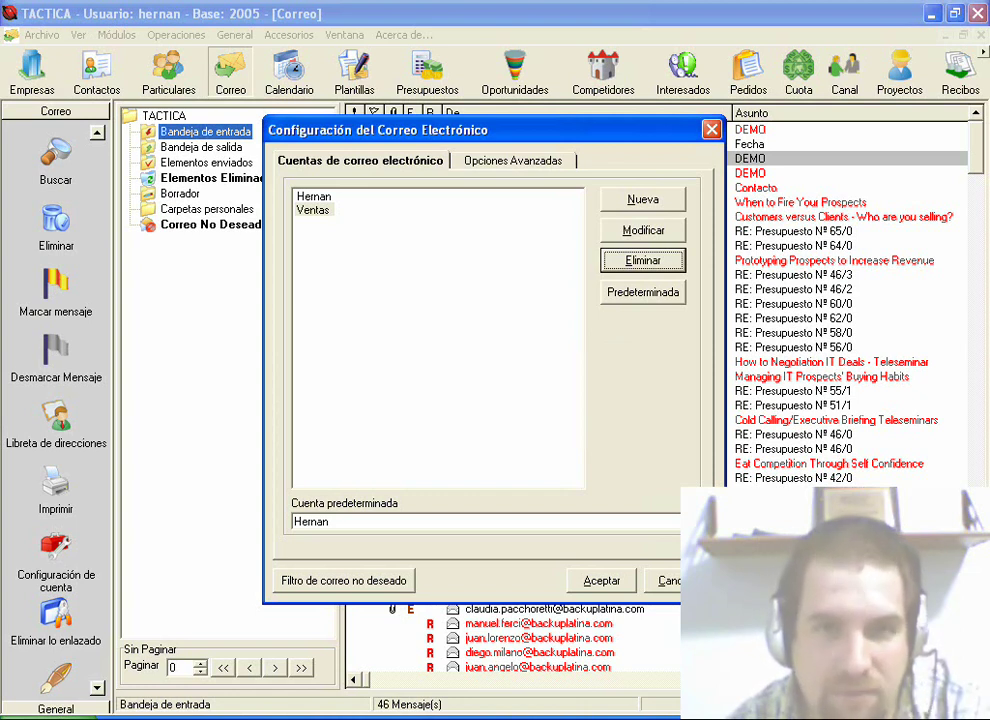
{"action": "left_click", "coordinate": [684, 264]}
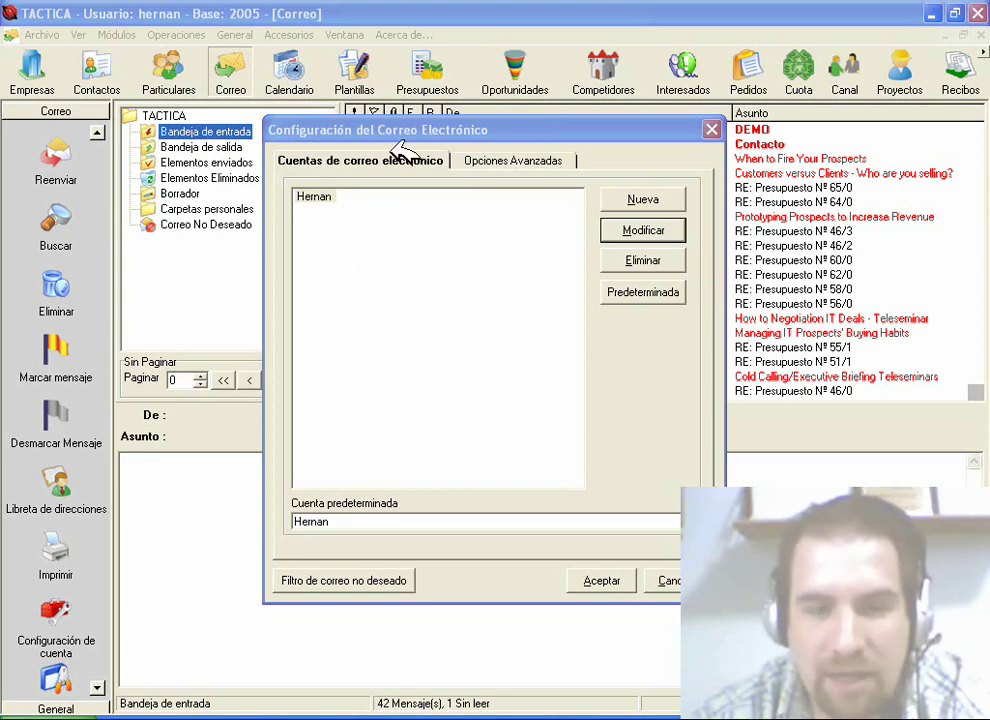
{"action": "left_click", "coordinate": [318, 197]}
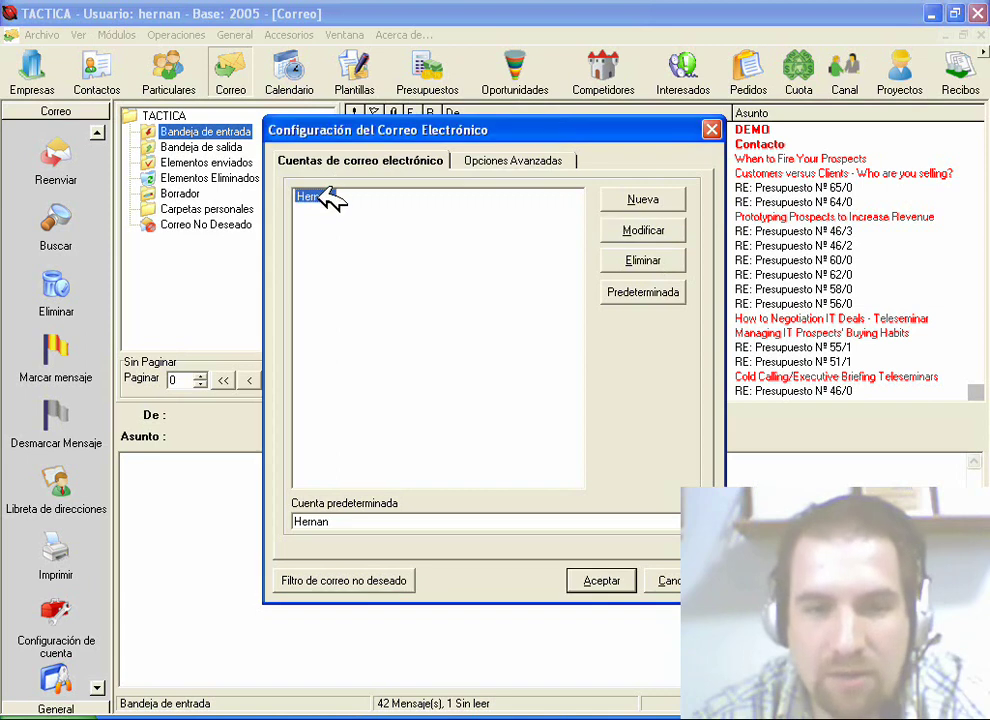
Step: Open the account's Avanzadas options and the Firmas manager for the default signature
{"action": "left_click", "coordinate": [641, 230]}
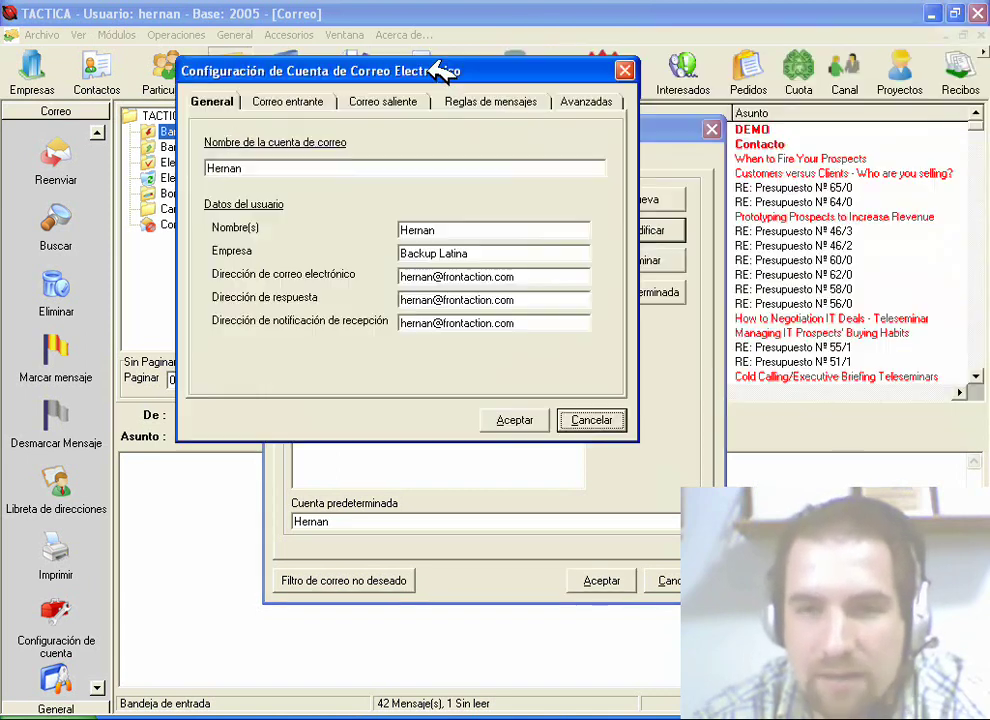
{"action": "left_click_drag", "start_coordinate": [787, 38], "coordinate": [415, 68]}
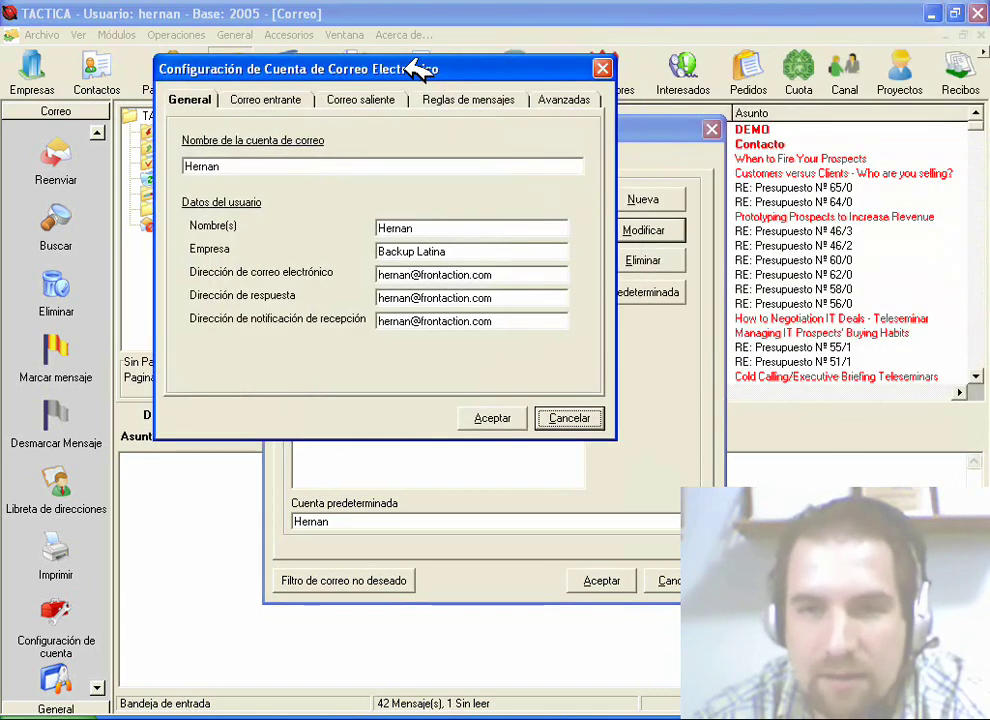
{"action": "left_click", "coordinate": [565, 99]}
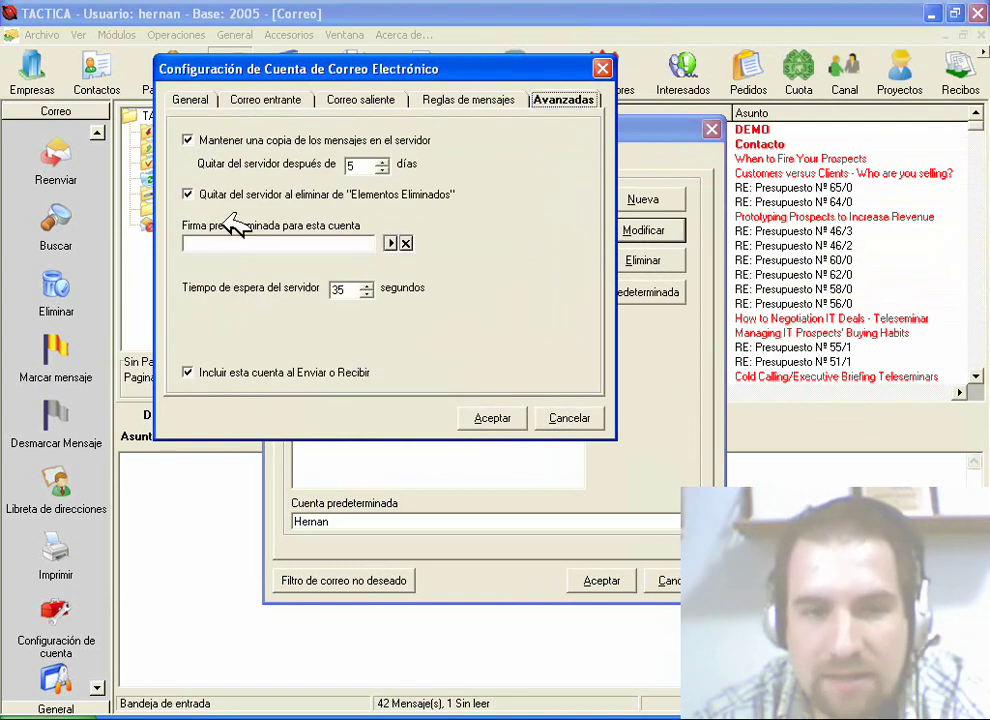
{"action": "left_click", "coordinate": [395, 243]}
{"action": "left_click_drag", "start_coordinate": [643, 30], "coordinate": [468, 65]}
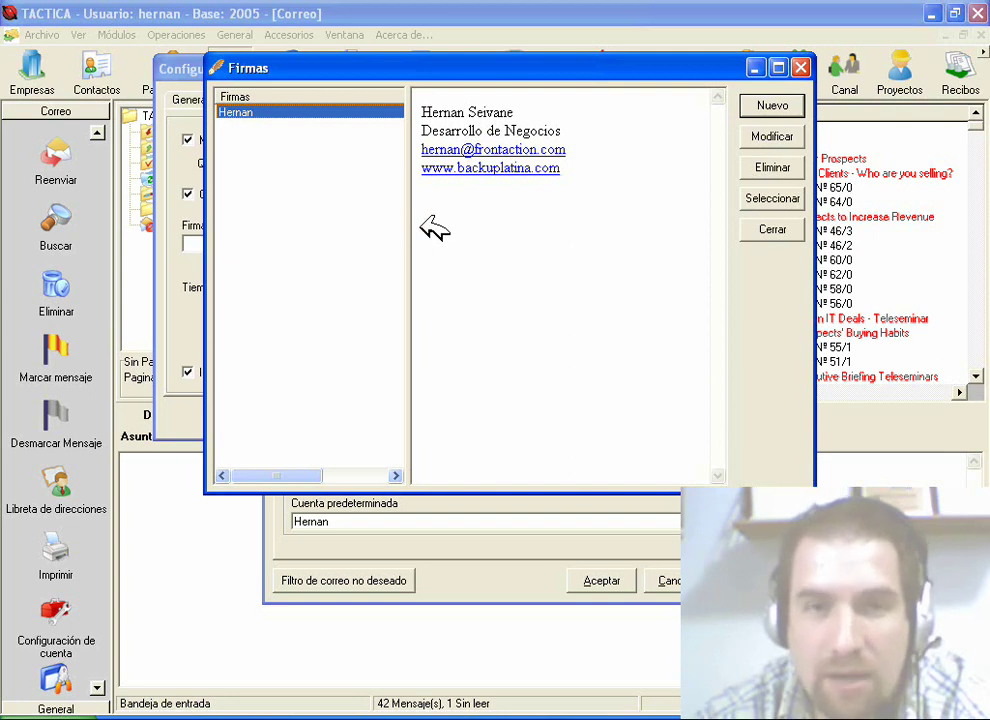
Step: Create a new signature with the user's name, a ventas line and the sender's e-mail address
{"action": "left_click", "coordinate": [780, 105]}
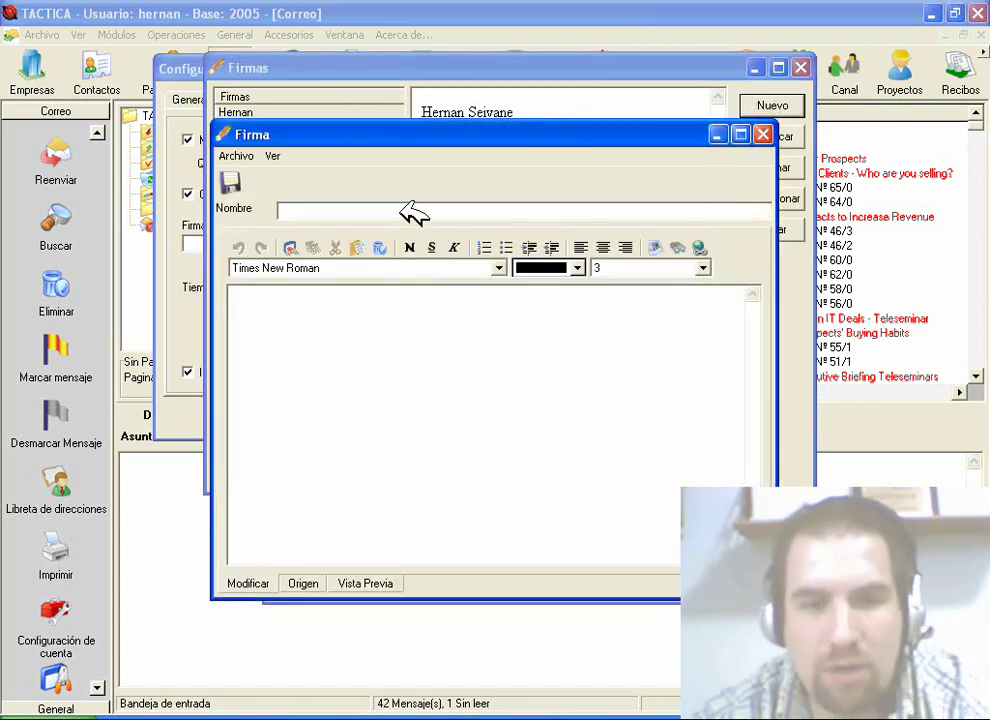
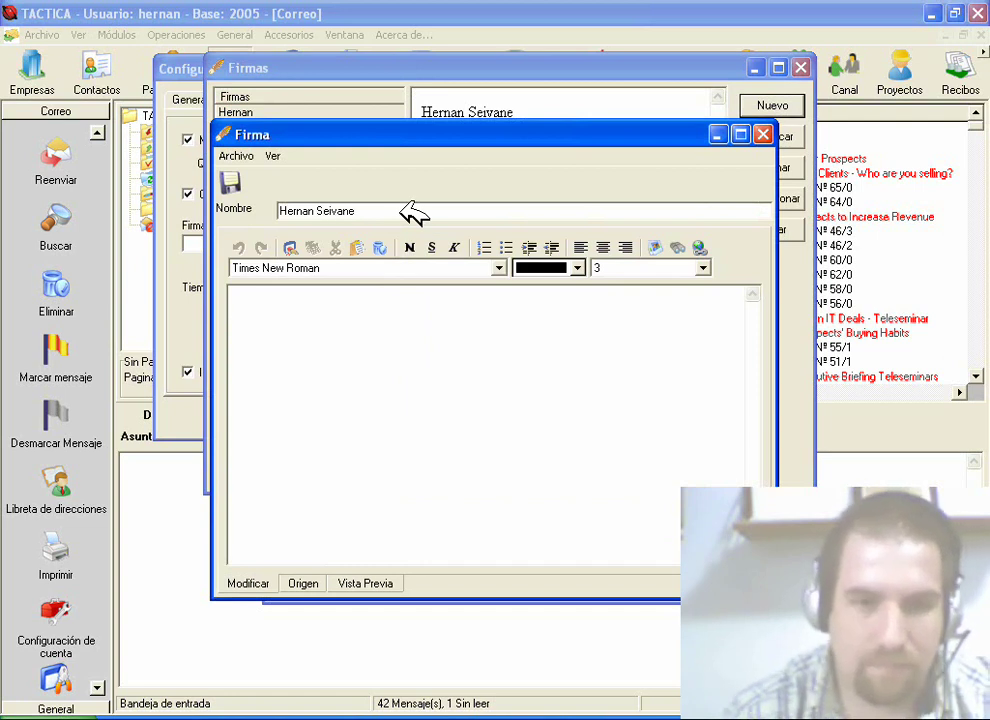
{"action": "left_click", "coordinate": [285, 332]}
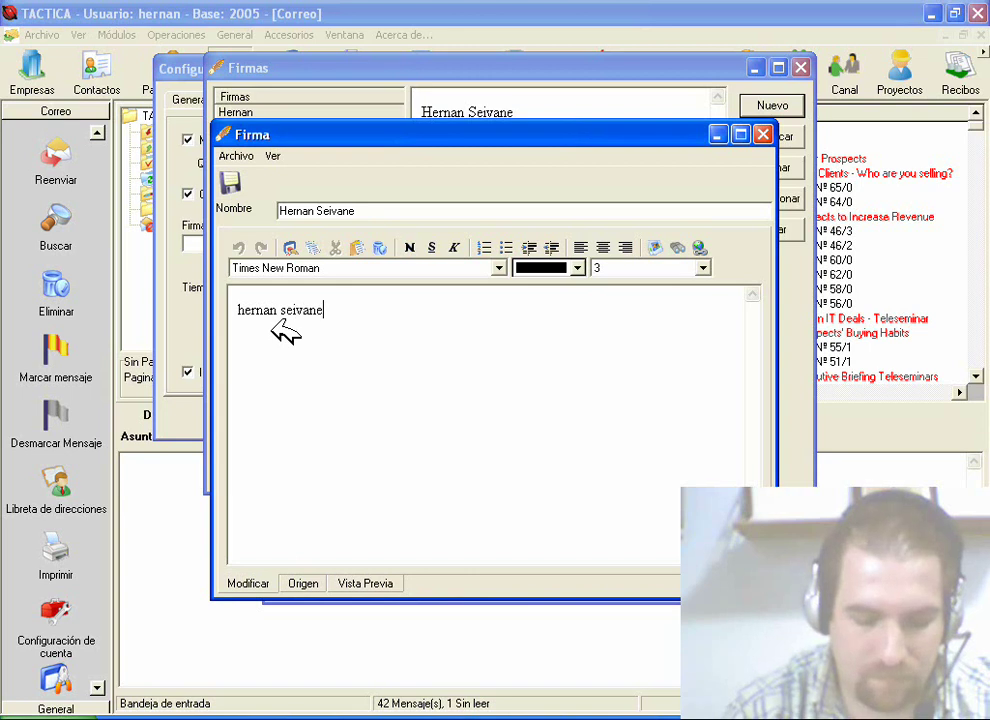
{"action": "key", "text": "Return"}
{"action": "type", "text": "ven"}
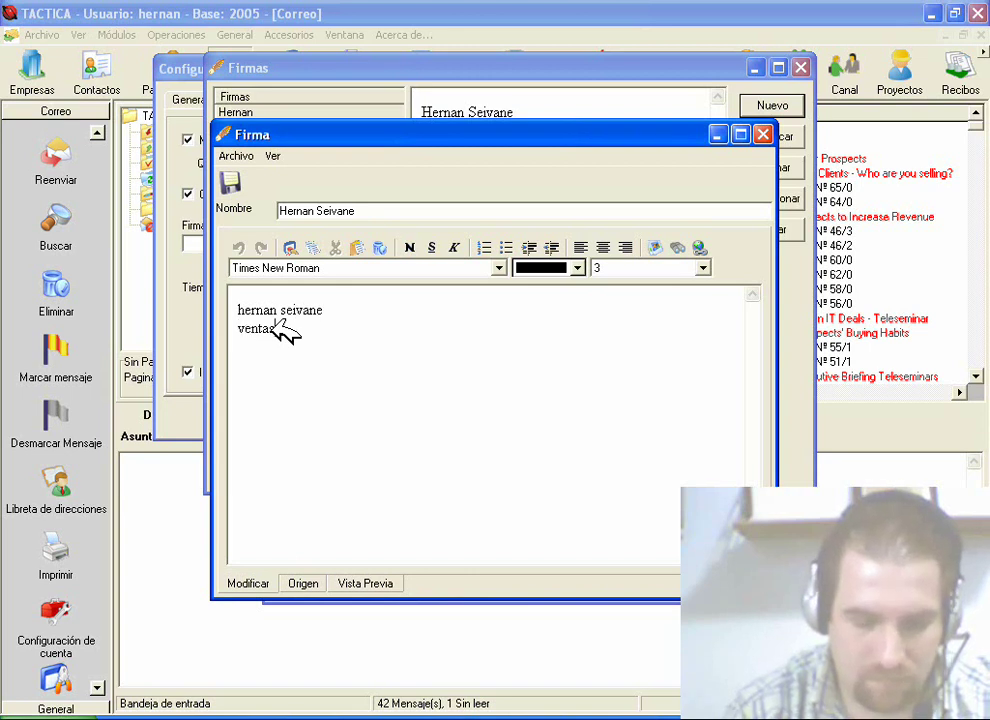
{"action": "type", "text": "tas"}
{"action": "key", "text": "Return"}
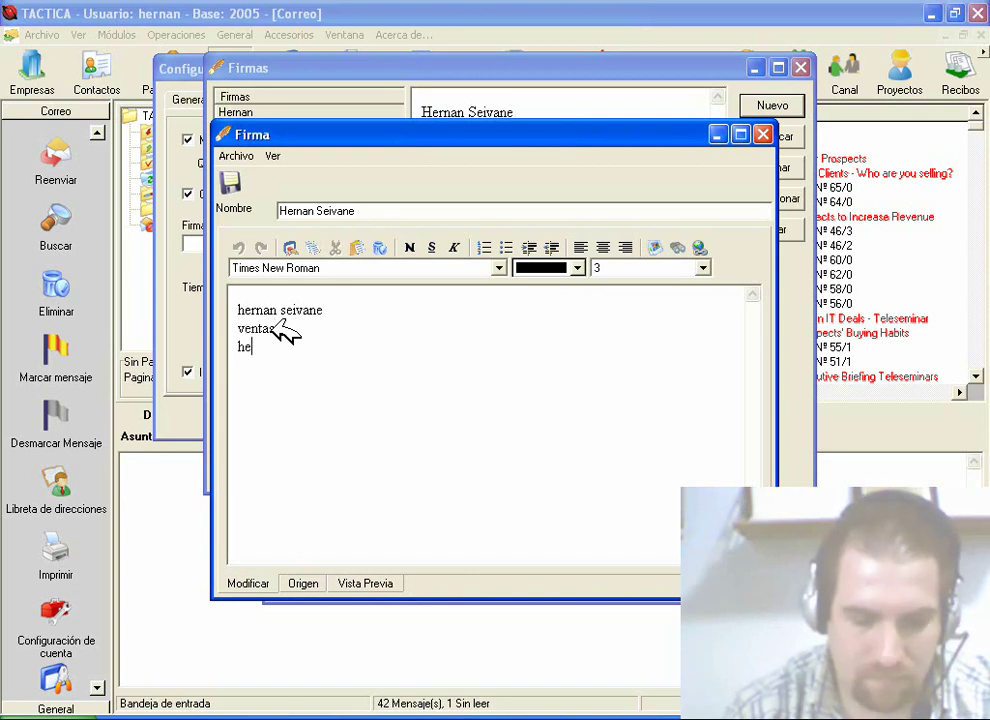
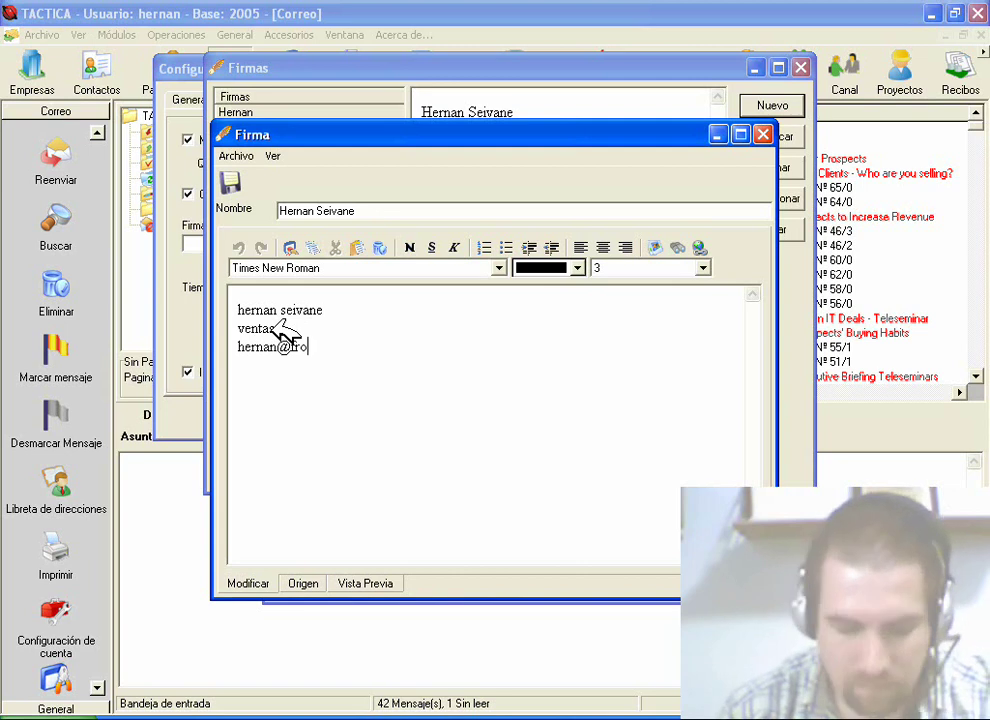
{"action": "key", "text": "Return"}
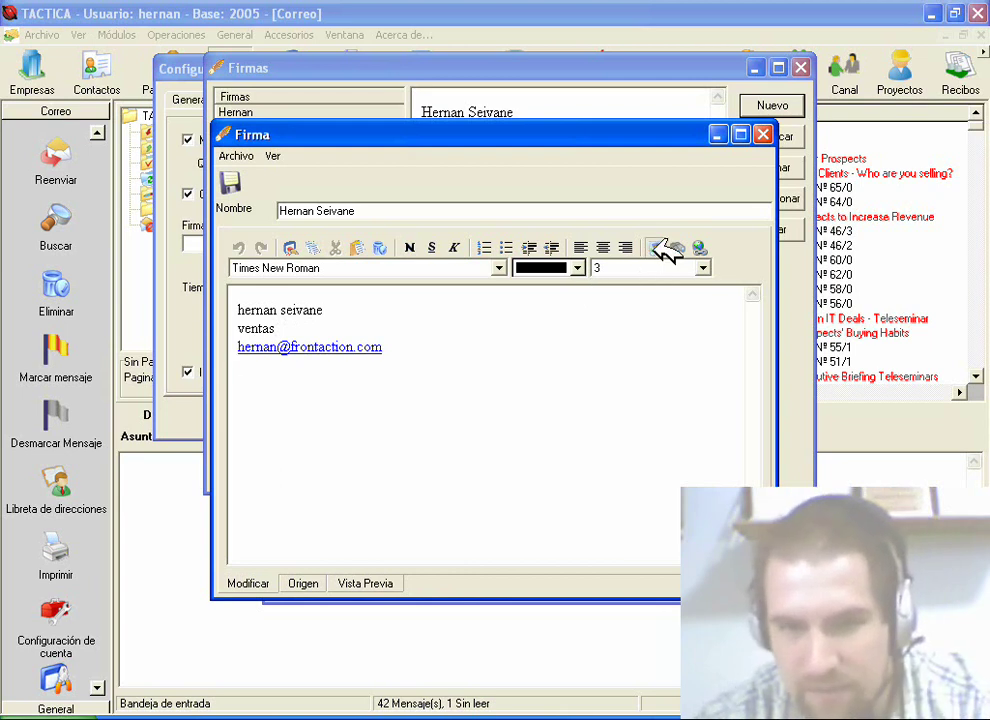
Step: Insert the 113x85 globe image into the signature
{"action": "left_click", "coordinate": [658, 246]}
{"action": "left_click", "coordinate": [588, 327]}
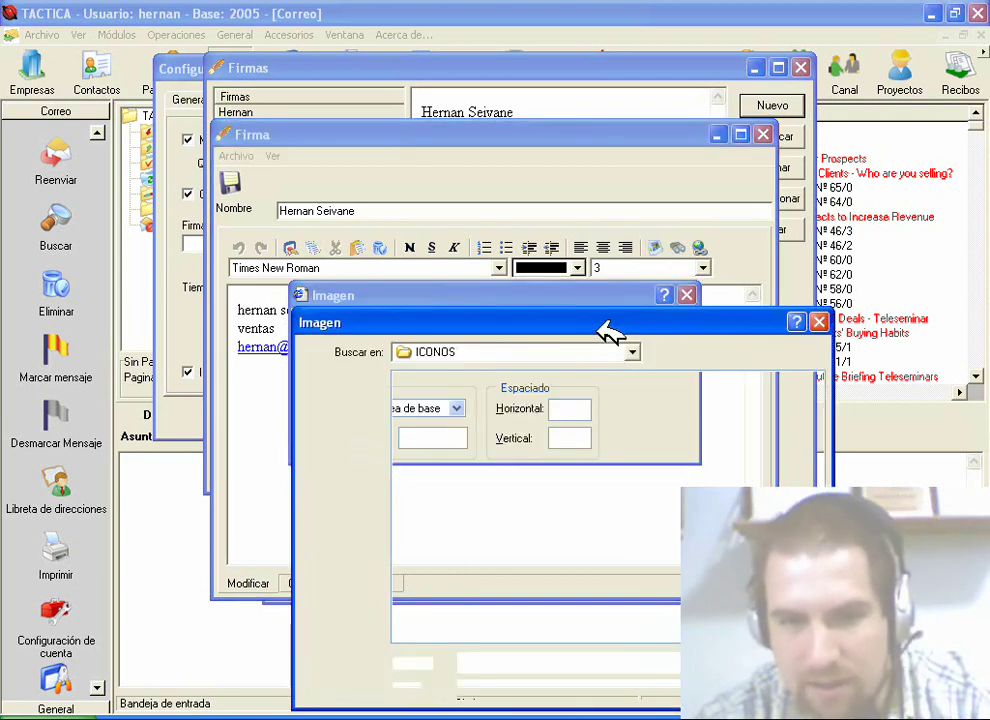
{"action": "double_click", "coordinate": [445, 577]}
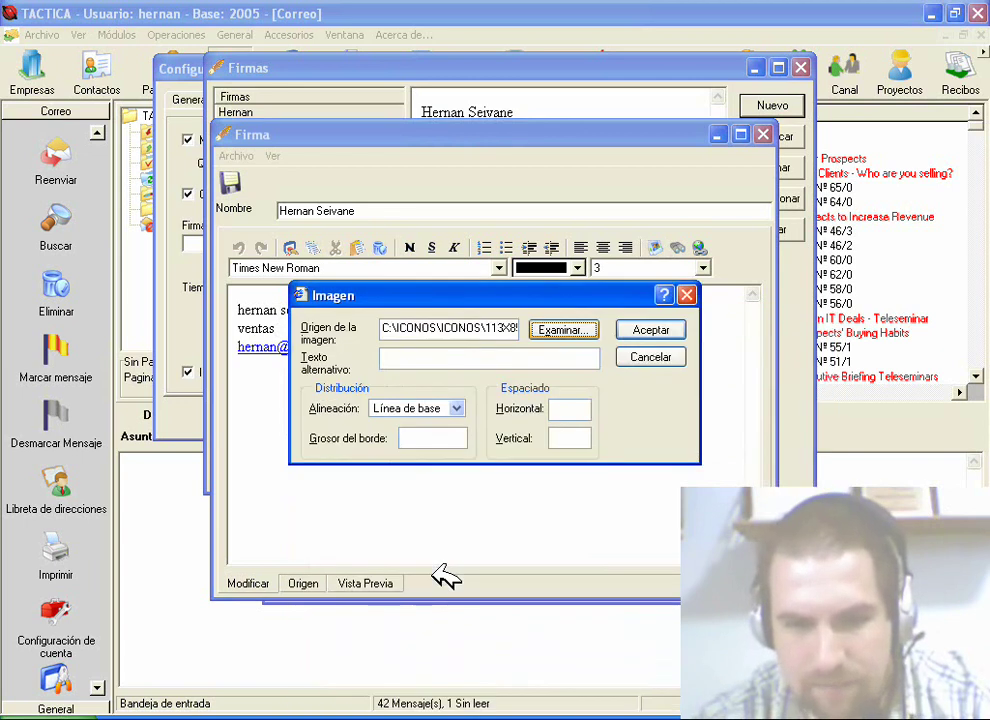
{"action": "left_click", "coordinate": [648, 330]}
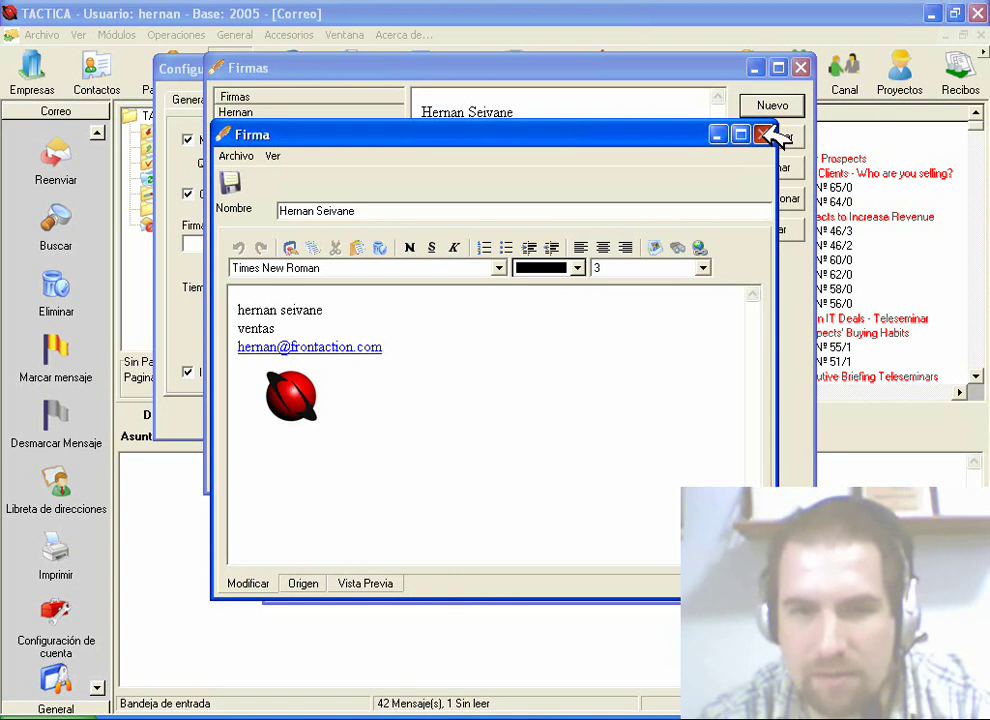
Step: Make the new red-globe signature the account's default signature and save the account settings
{"action": "left_click", "coordinate": [767, 136]}
{"action": "left_click", "coordinate": [312, 126]}
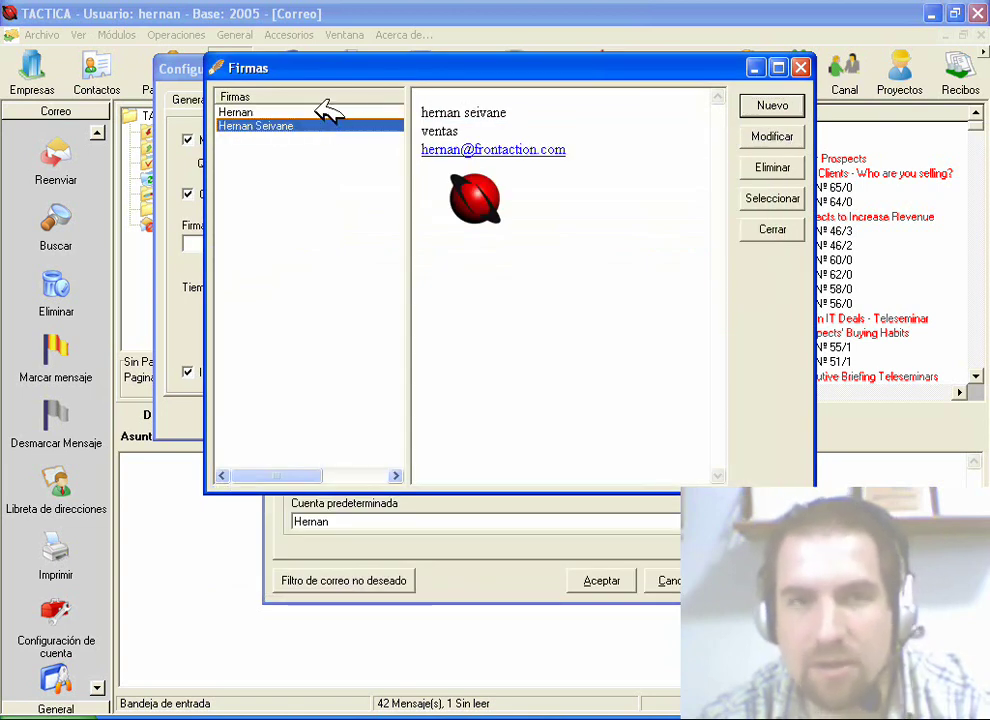
{"action": "left_click", "coordinate": [775, 200]}
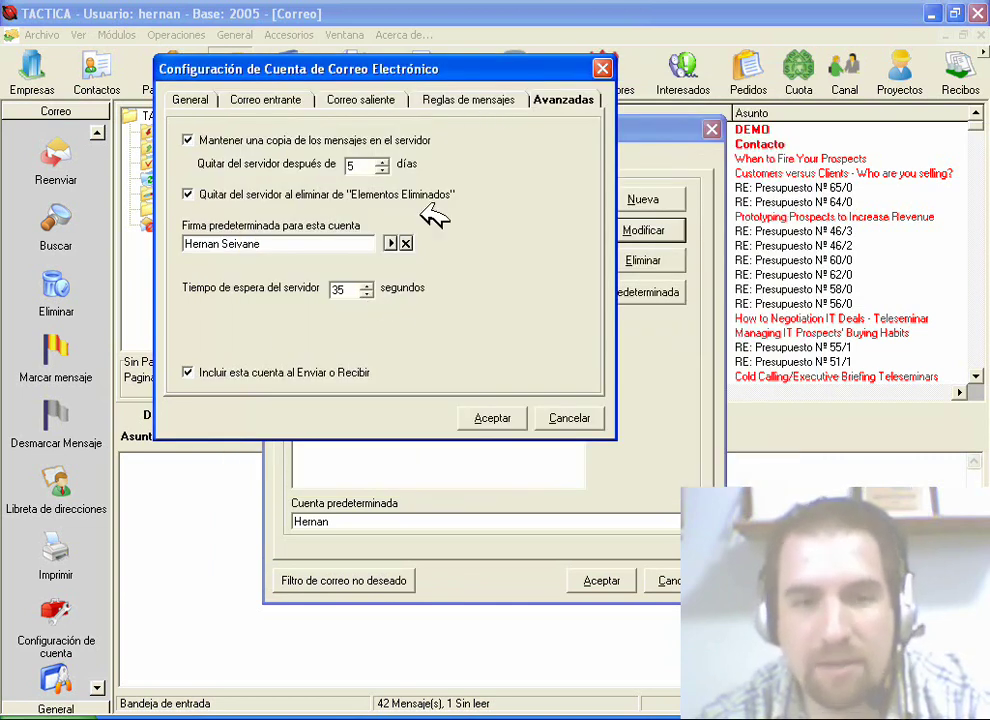
{"action": "left_click", "coordinate": [490, 420]}
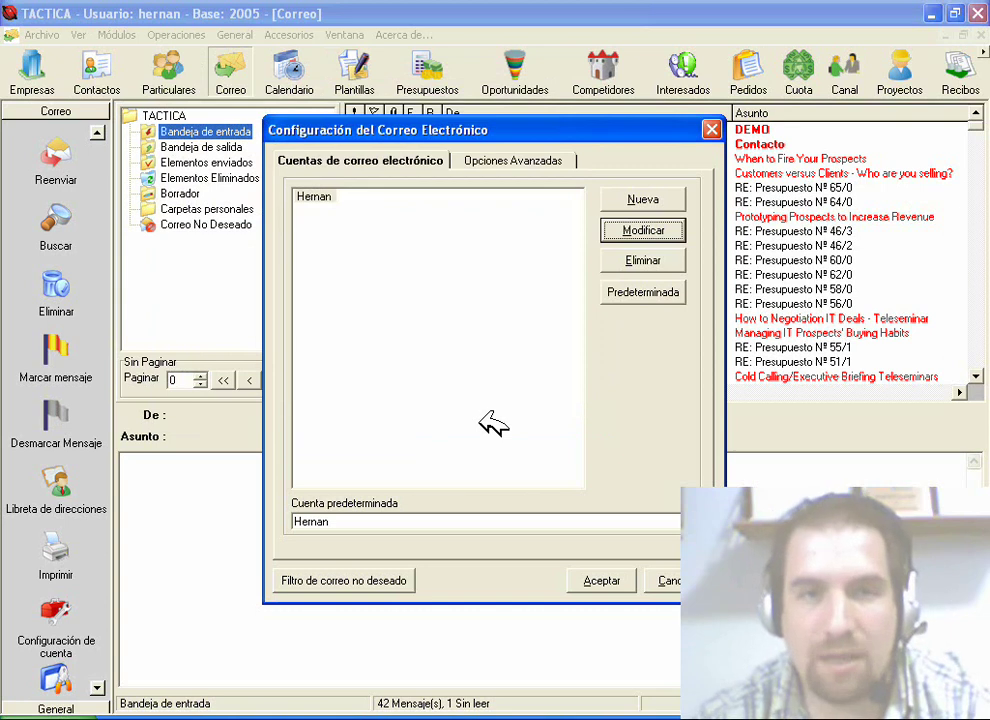
Step: Enable signatures for new messages, replies and forwards in the advanced mail options, then save
{"action": "left_click", "coordinate": [482, 163]}
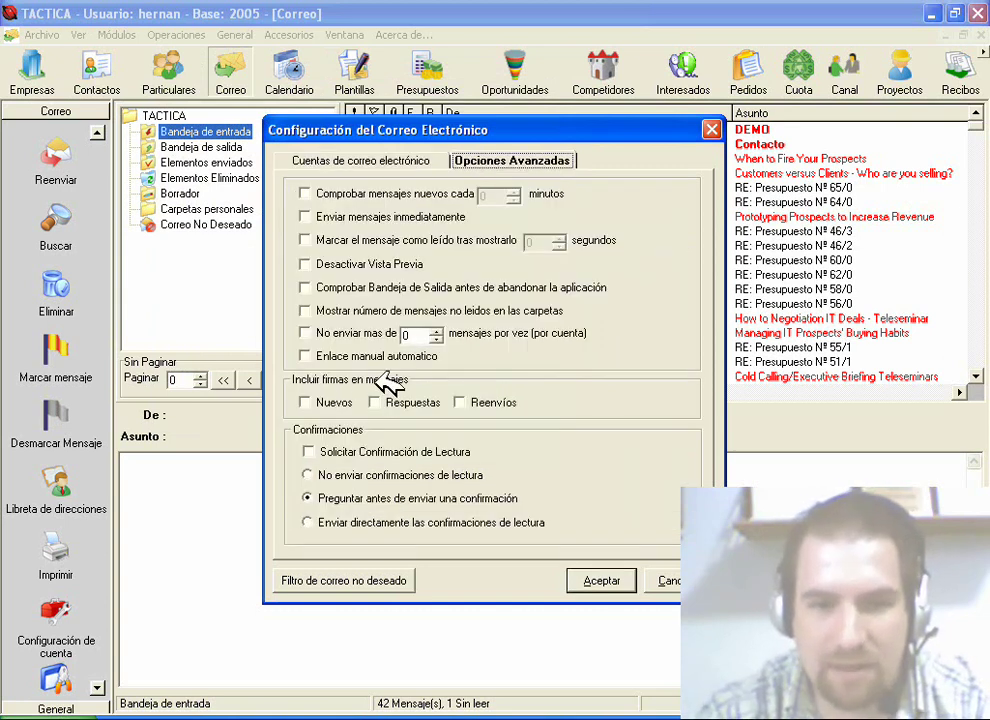
{"action": "left_click", "coordinate": [307, 402]}
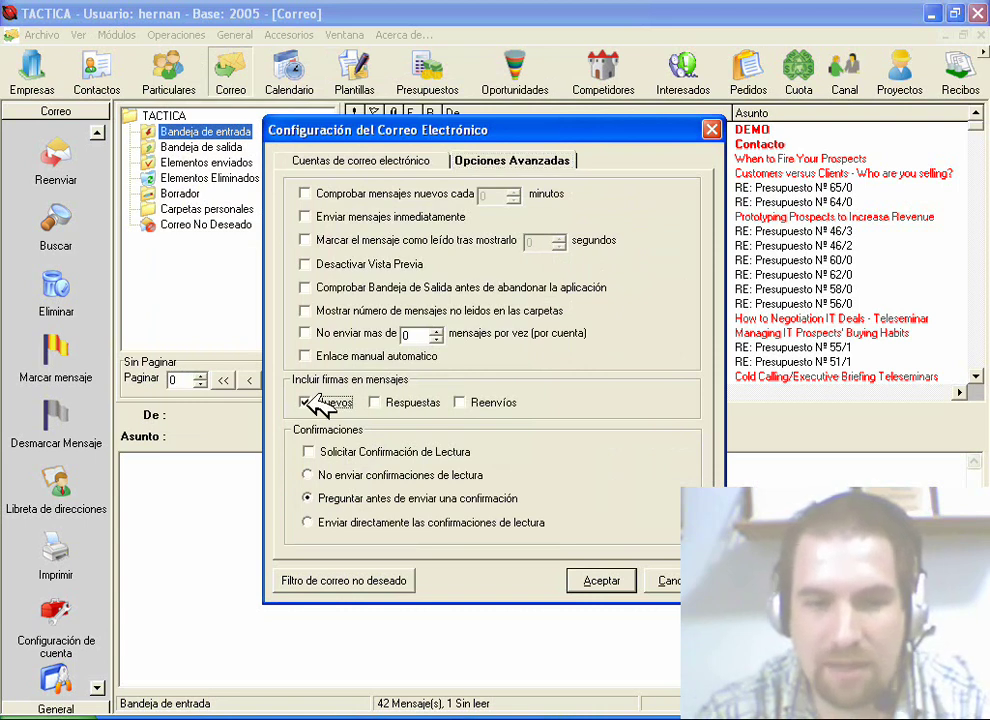
{"action": "left_click", "coordinate": [395, 402]}
{"action": "left_click", "coordinate": [462, 402]}
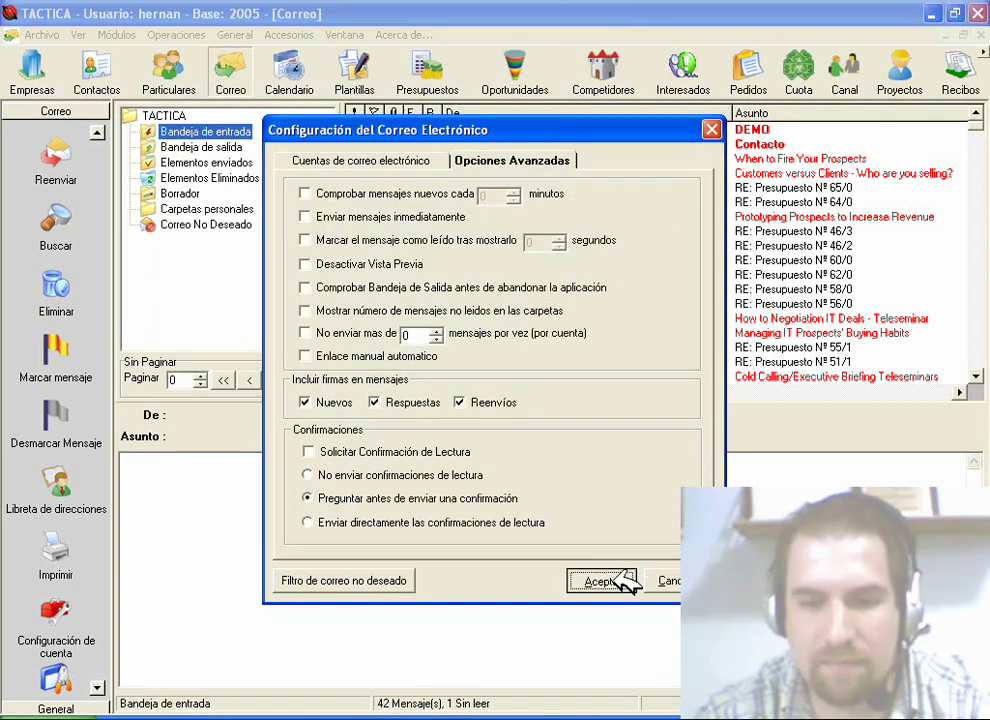
{"action": "left_click", "coordinate": [625, 582]}
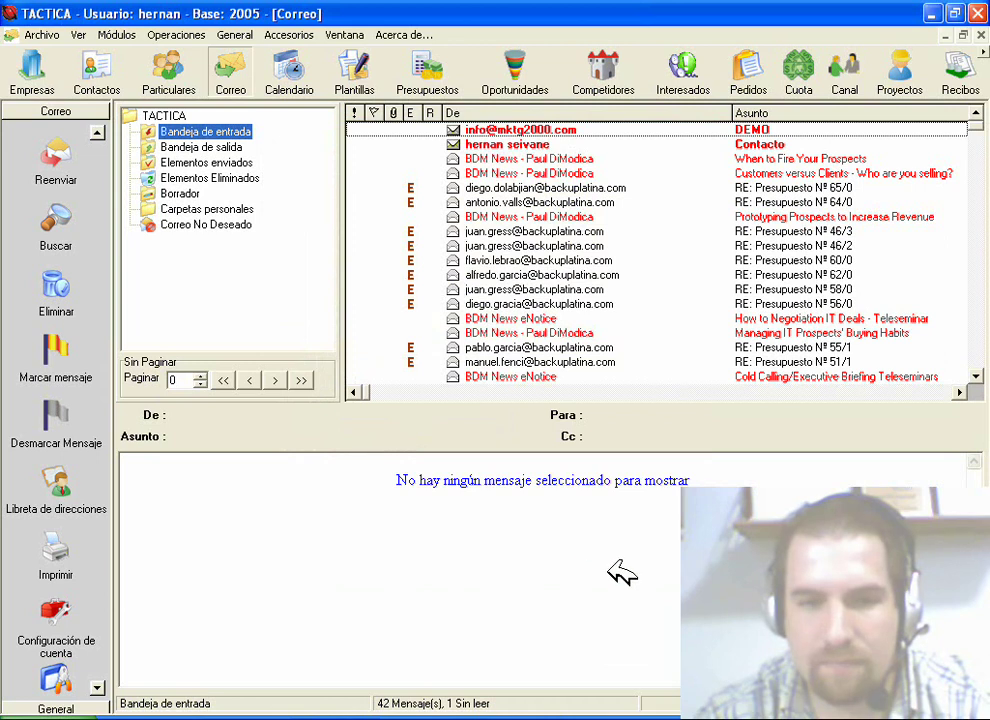
Step: Reopen the mail configuration from the Correo panel, now listing the Ventas account
{"action": "left_click", "coordinate": [99, 131]}
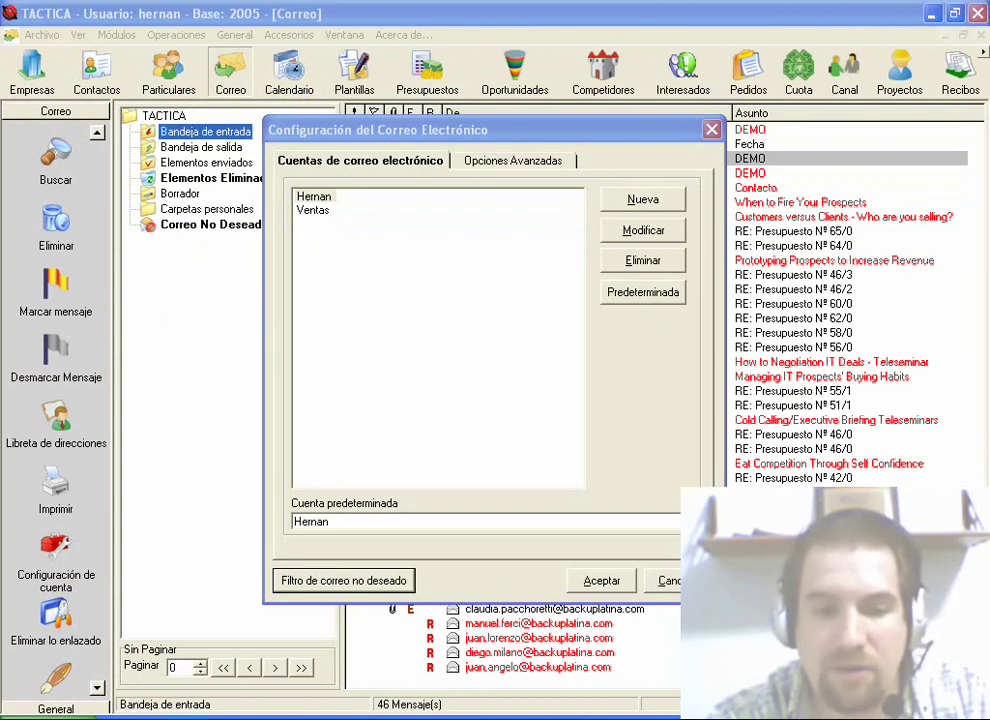
Step: Open the junk mail filter settings, which store junk in Correo No Deseado
{"action": "left_click", "coordinate": [343, 580]}
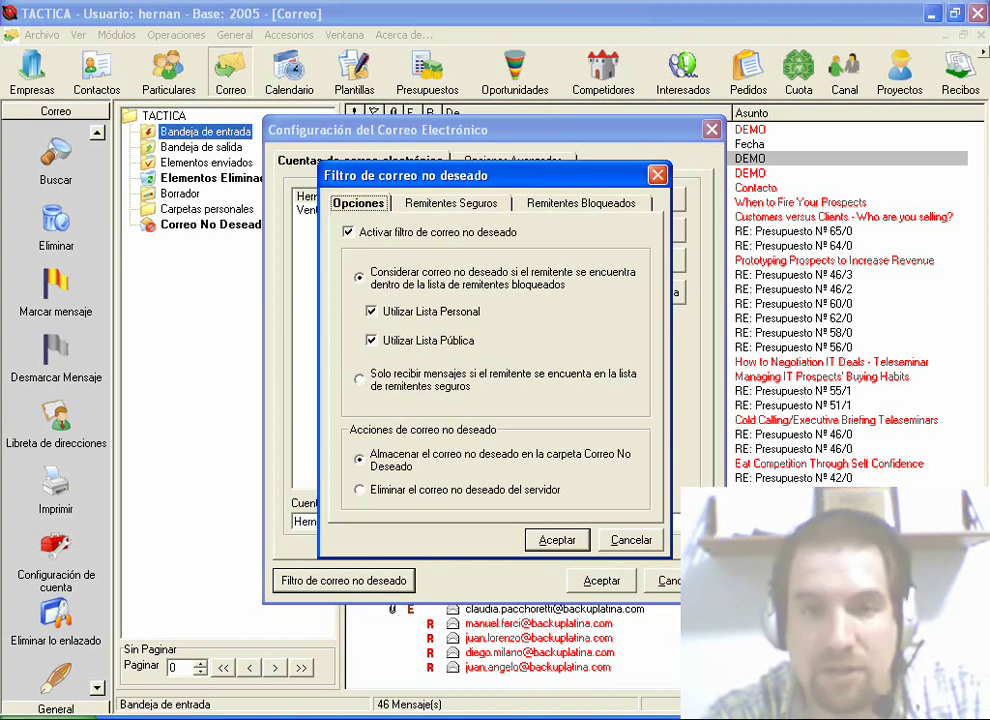
{"action": "key", "text": "ctrl+Tab"}
{"action": "key", "text": "ctrl+Tab"}
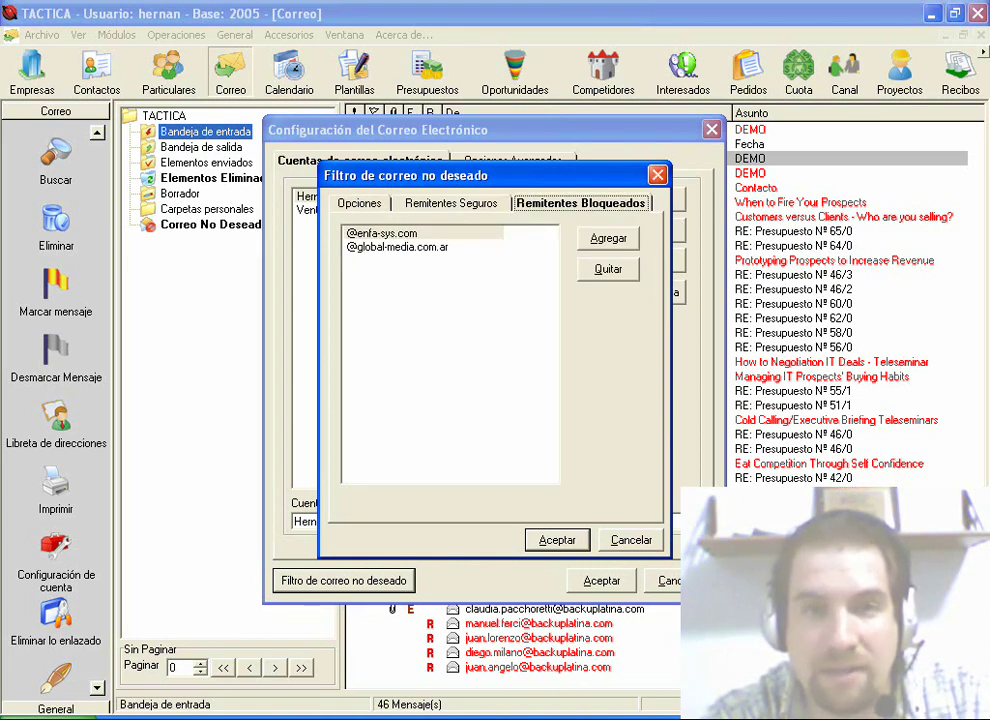
{"action": "left_click", "coordinate": [382, 233]}
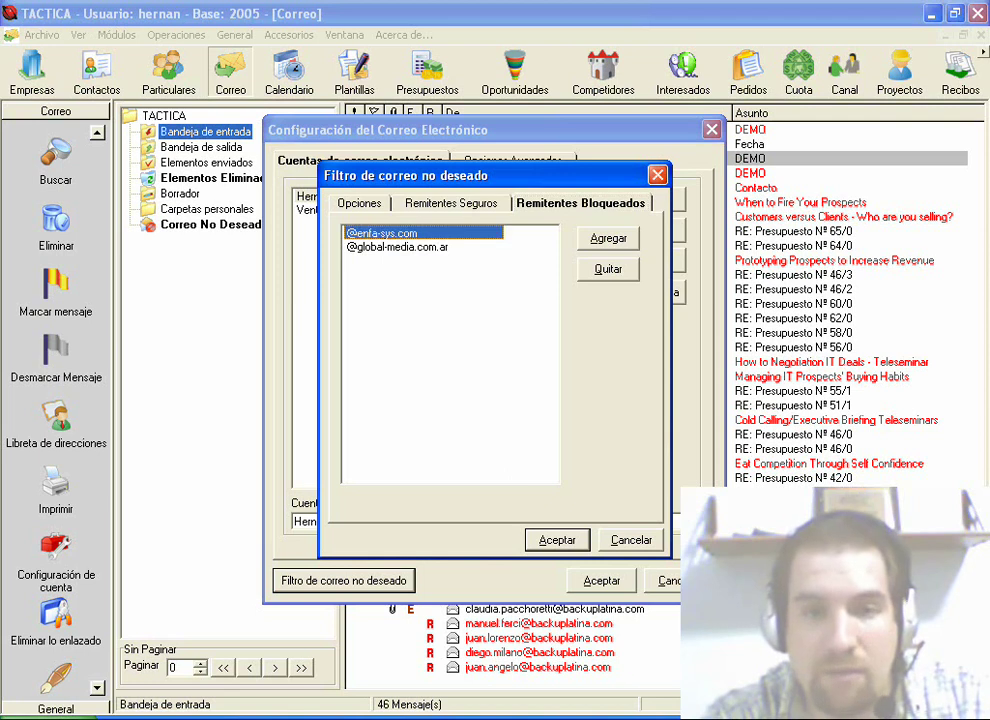
{"action": "left_click", "coordinate": [608, 238]}
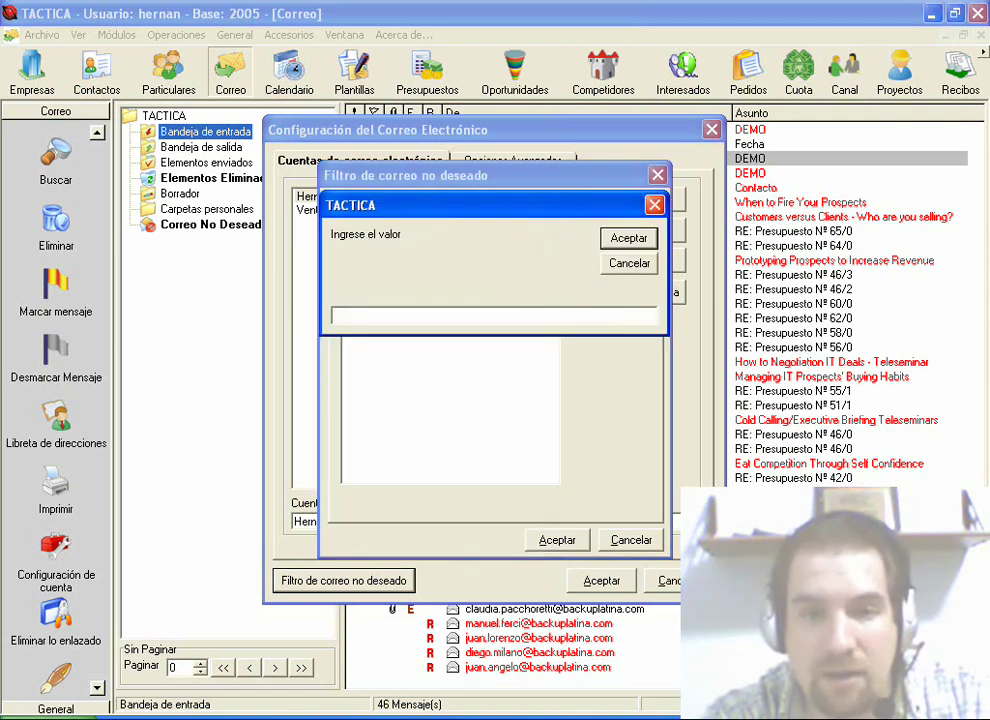
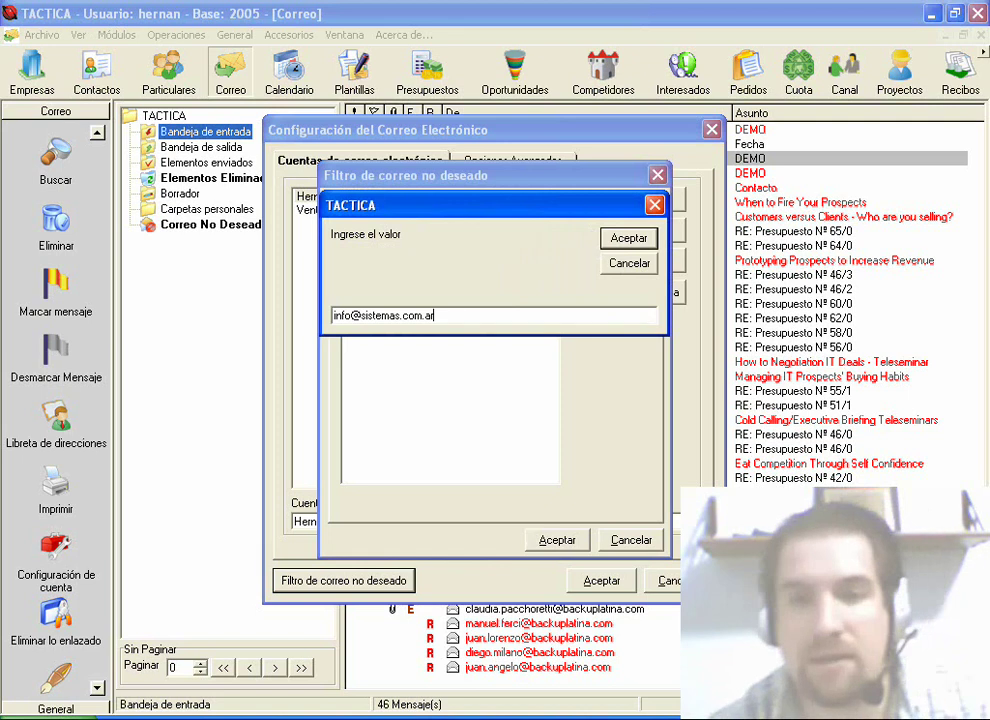
{"action": "key", "text": "Return"}
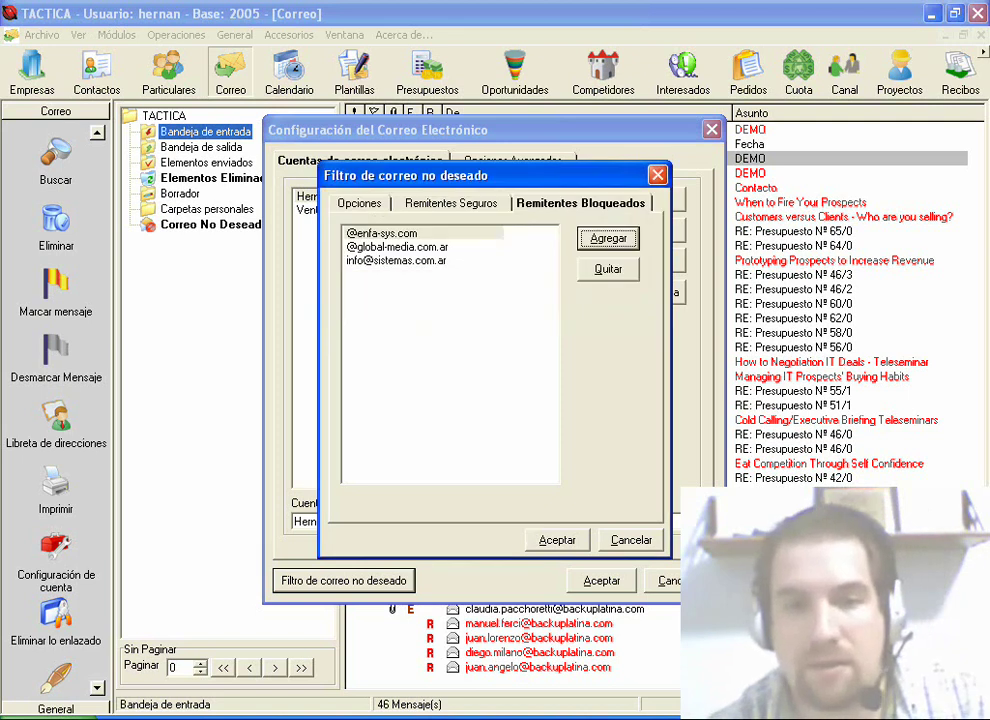
{"action": "left_click", "coordinate": [396, 260]}
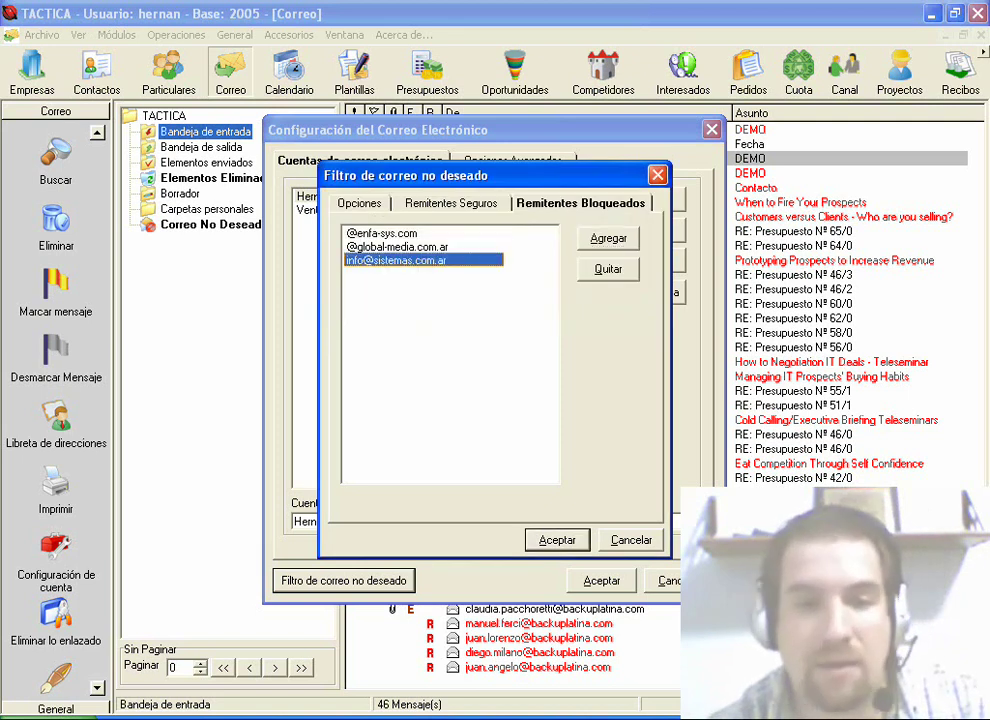
{"action": "left_click", "coordinate": [608, 269]}
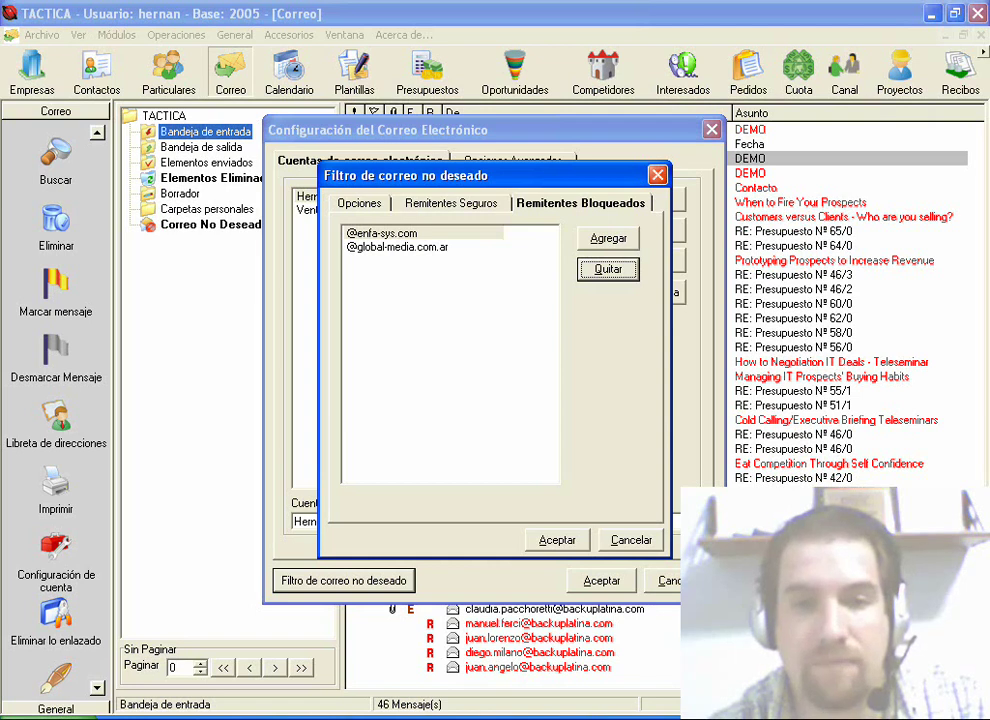
{"action": "key", "text": "ctrl+Tab"}
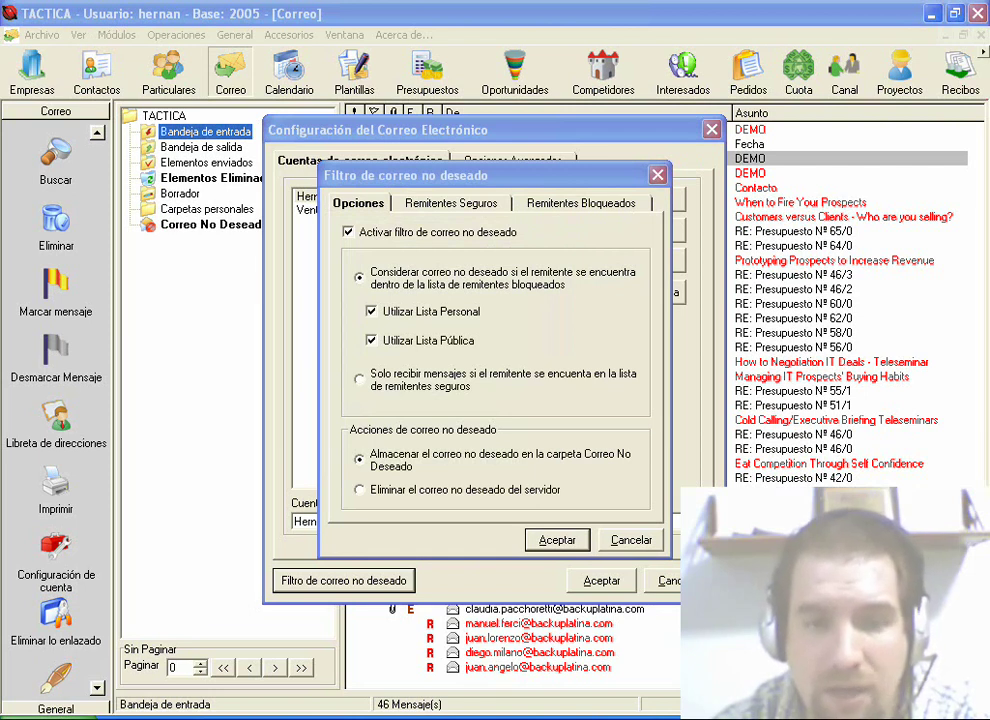
Step: Set the junk filter to accept only safe senders and delete junk mail from the server
{"action": "left_click", "coordinate": [359, 378]}
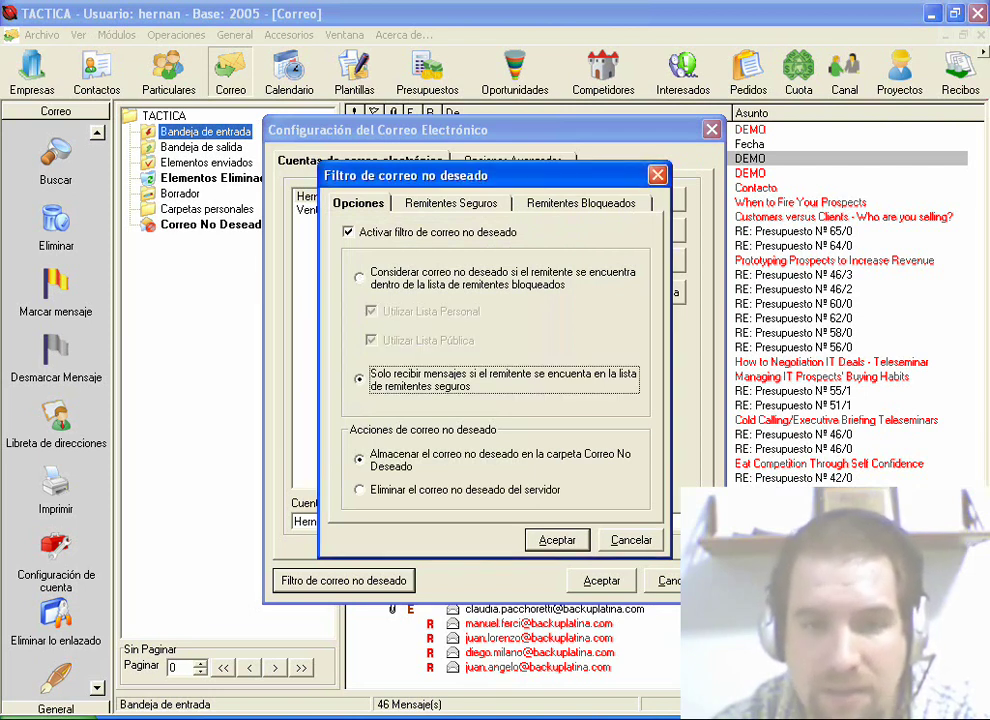
{"action": "key", "text": "ctrl+Tab"}
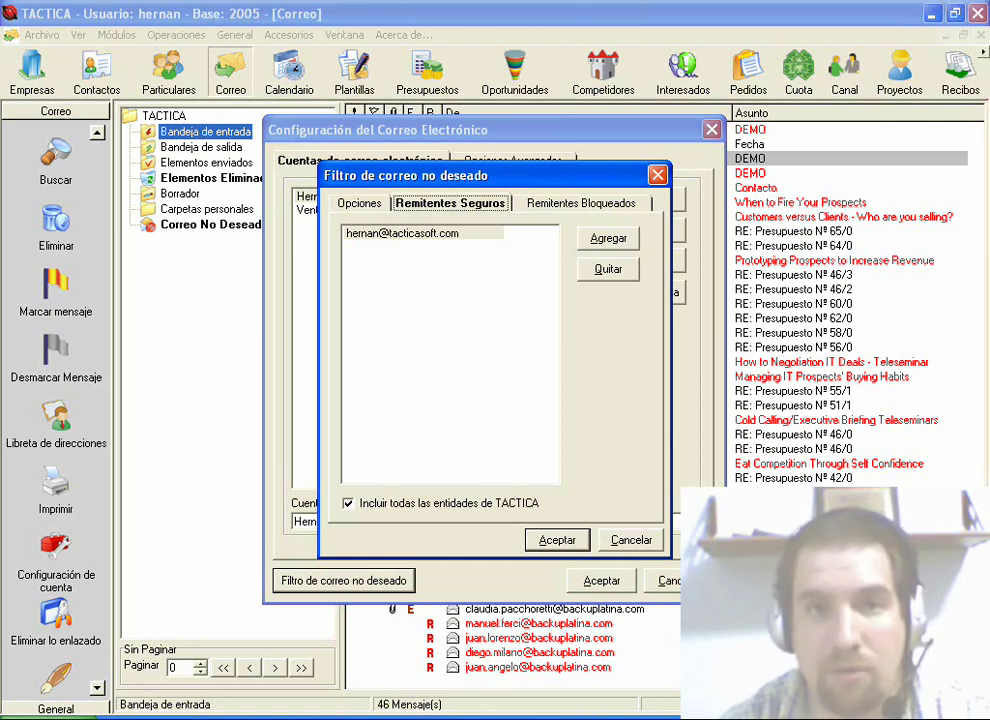
{"action": "left_click", "coordinate": [358, 203]}
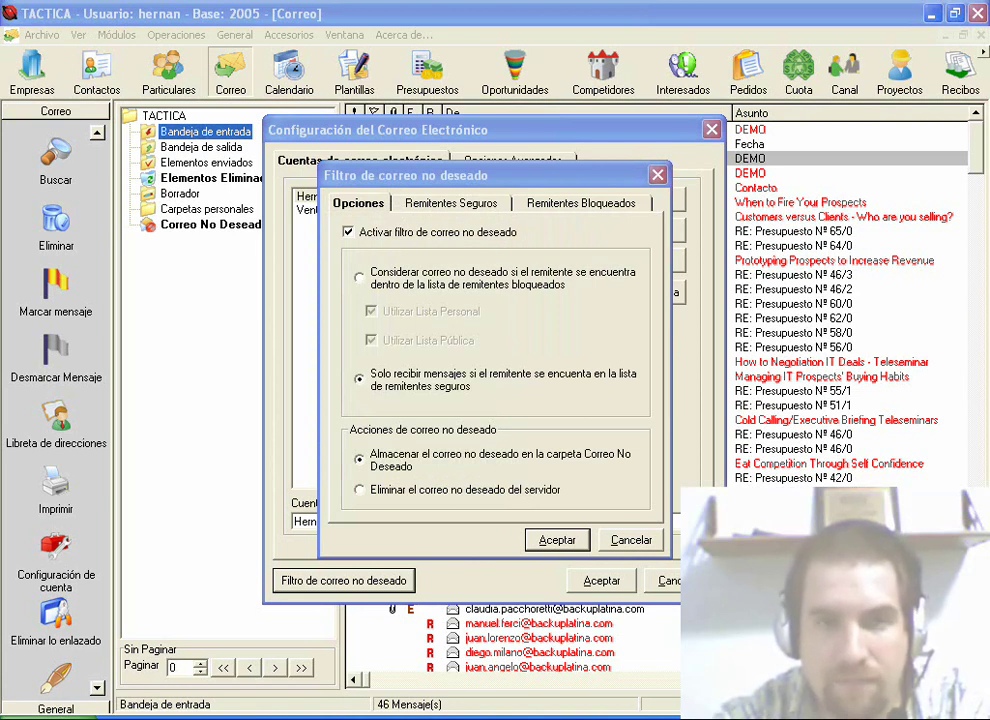
{"action": "left_click", "coordinate": [359, 489]}
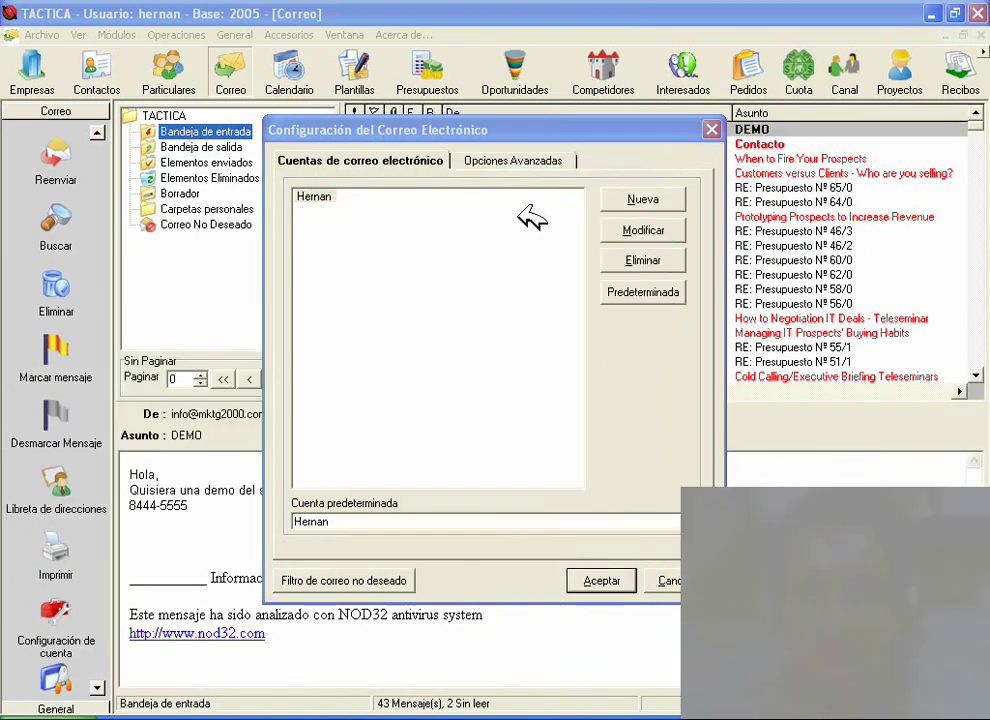
Step: Turn on checking for new messages every 1 minute in the advanced options and save
{"action": "left_click", "coordinate": [530, 161]}
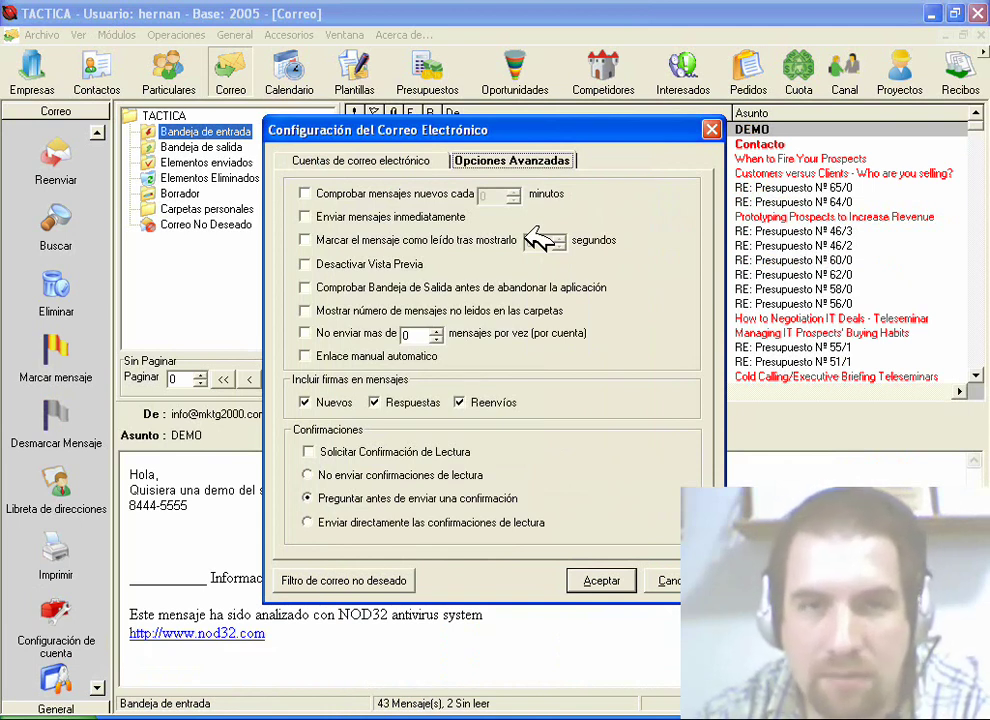
{"action": "left_click", "coordinate": [381, 188]}
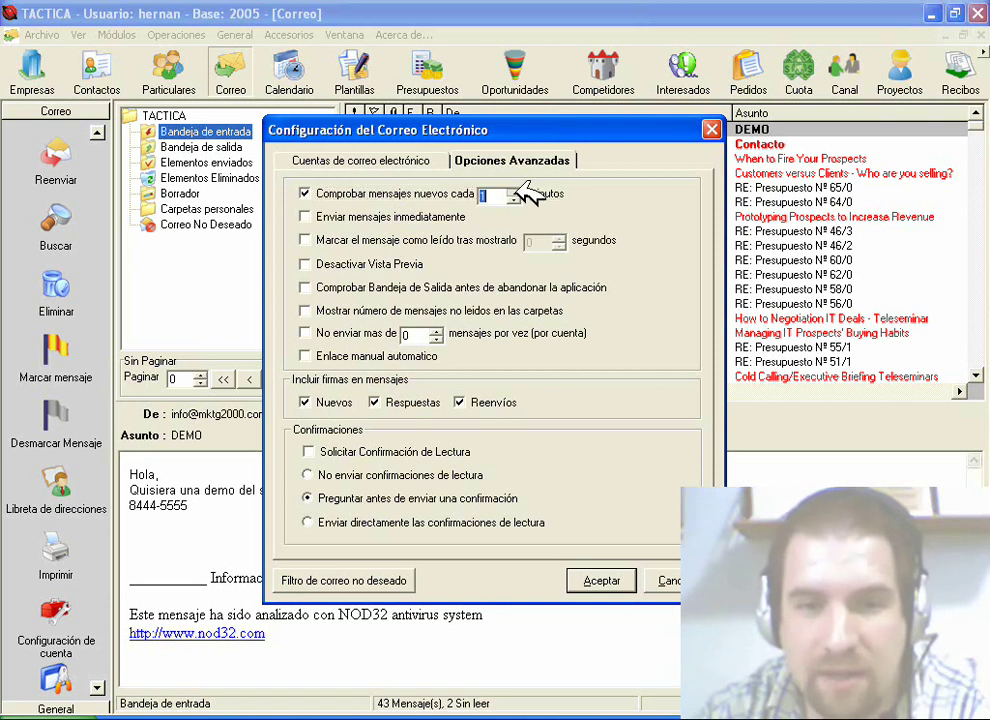
{"action": "left_click", "coordinate": [513, 191]}
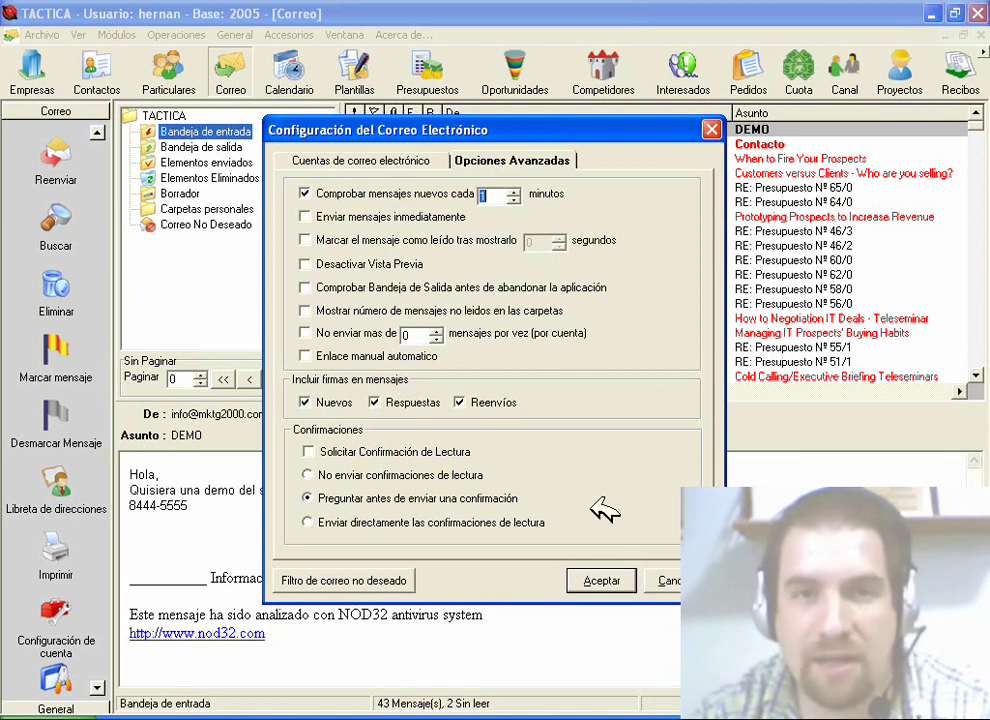
{"action": "left_click", "coordinate": [600, 580]}
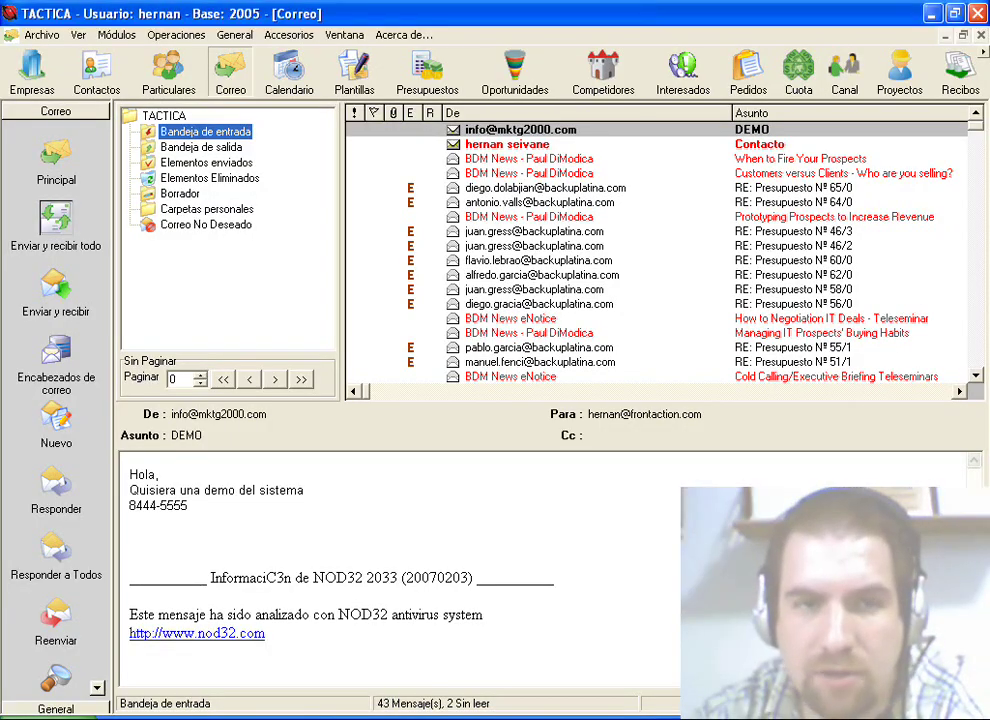
Step: Enable 'Enviar mensajes inmediatamente' in the advanced mail options and accept the settings
{"action": "left_click", "coordinate": [56, 220]}
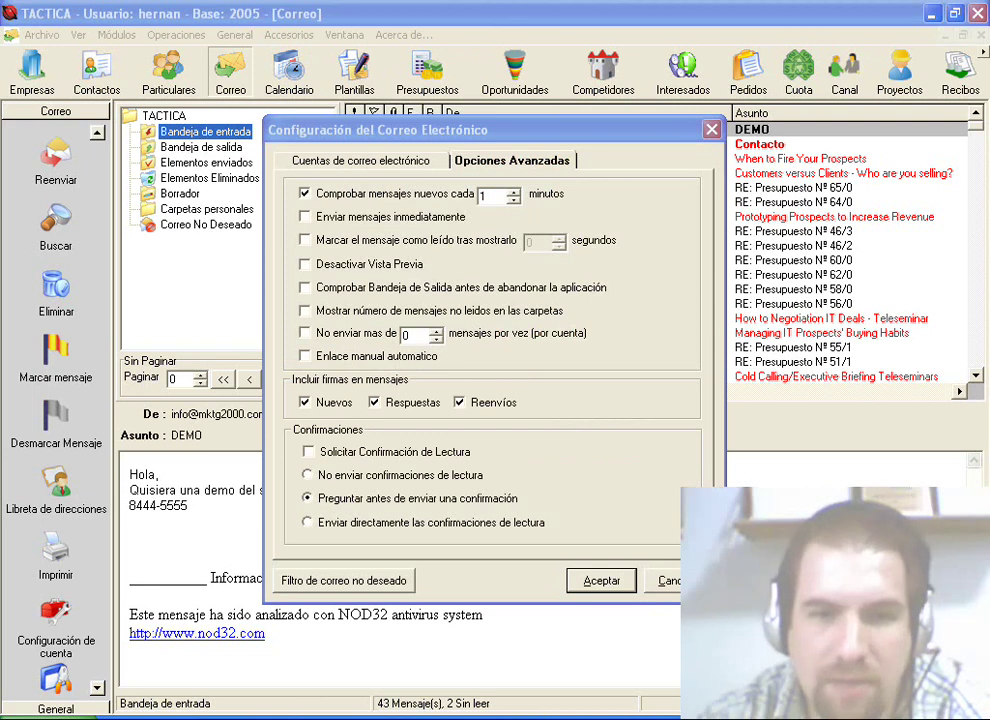
{"action": "left_click", "coordinate": [305, 216]}
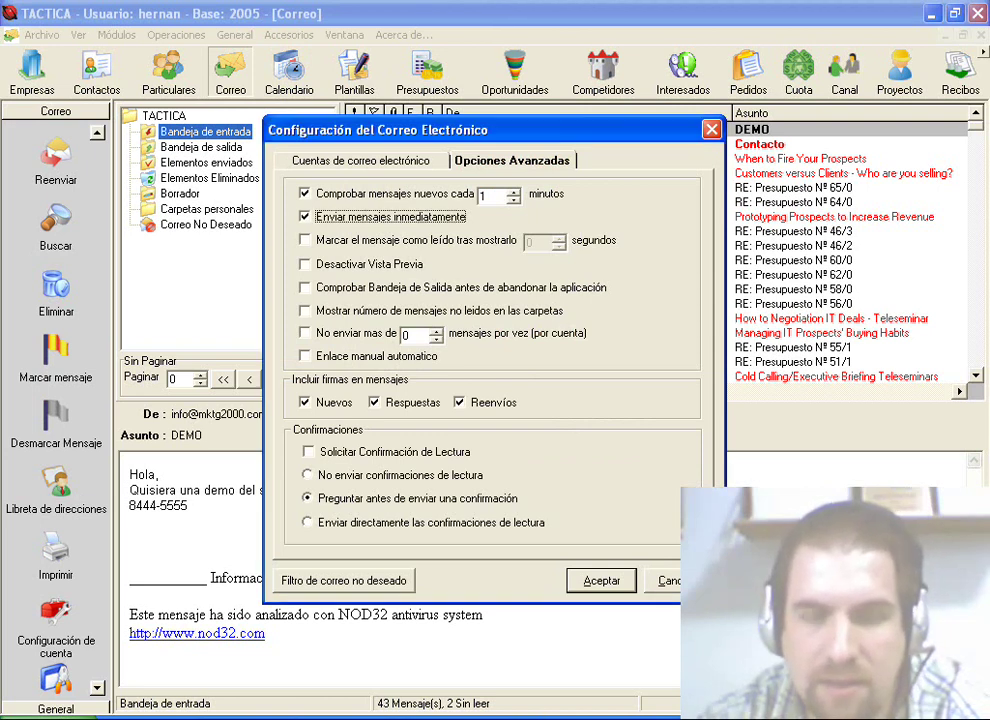
{"action": "key", "text": "Return"}
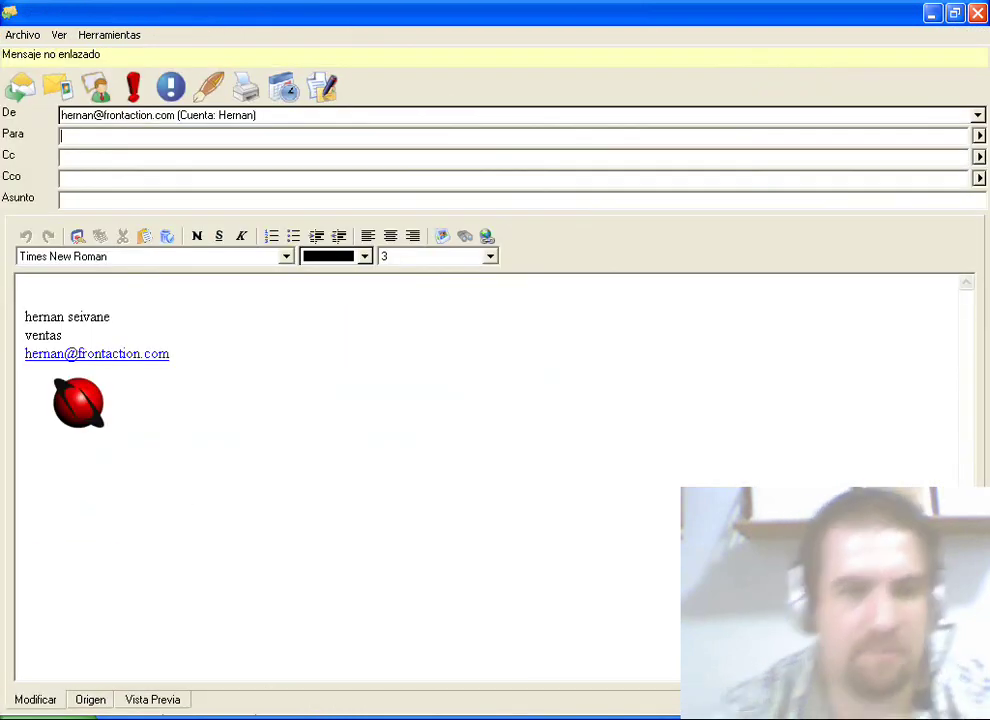
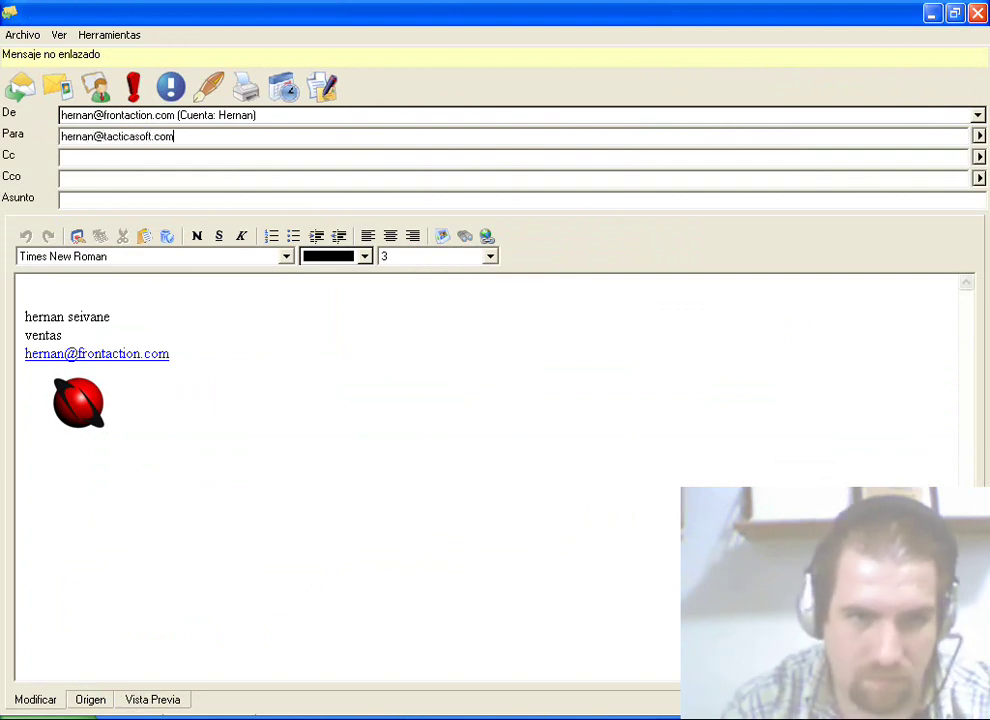
Step: Address a new test message to the recipient's e-mail with the subject 'Prueba'
{"action": "left_click", "coordinate": [62, 199]}
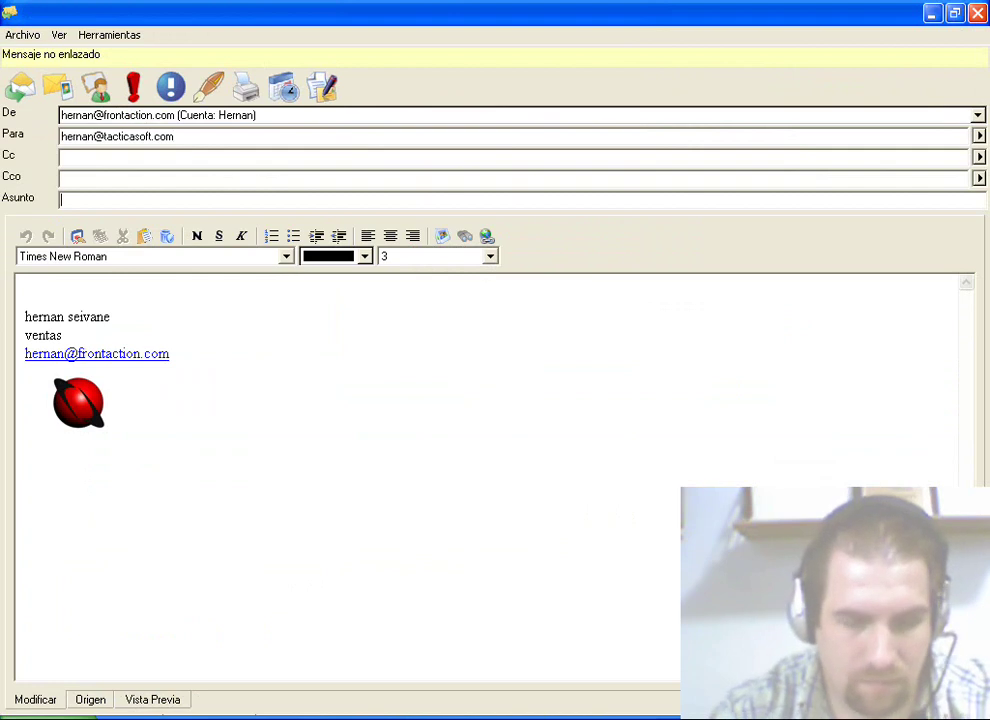
{"action": "type", "text": "Pr"}
Step: Write 'Capacitacion' on a new line above the signature and send the message
{"action": "left_click", "coordinate": [25, 297]}
{"action": "key", "text": "Return"}
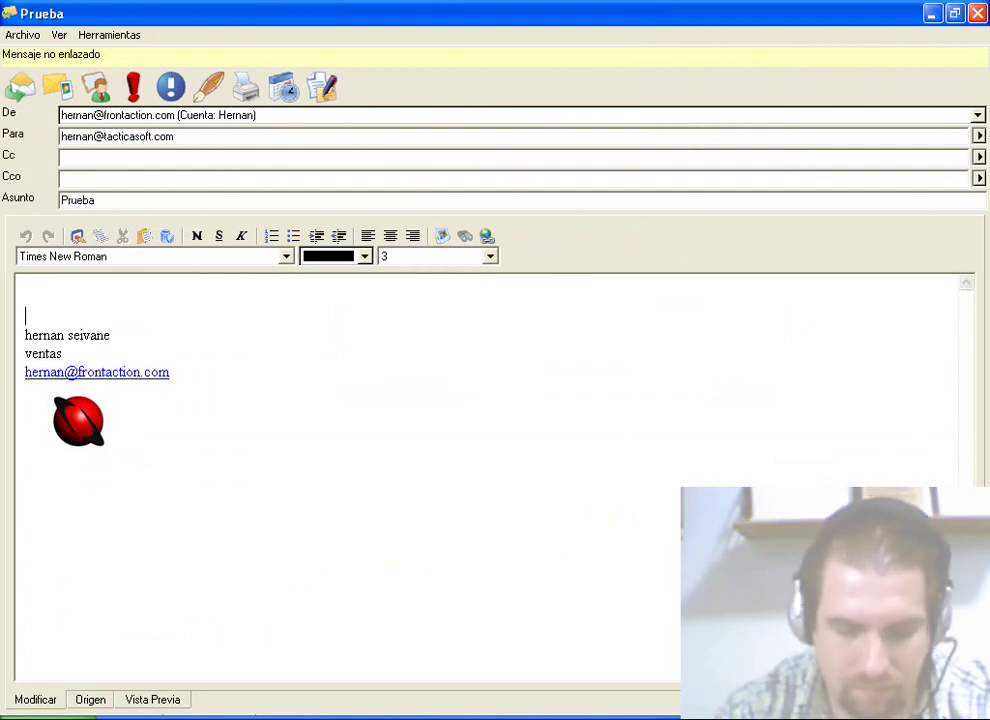
{"action": "key", "text": "Up"}
{"action": "type", "text": "Capacitacion"}
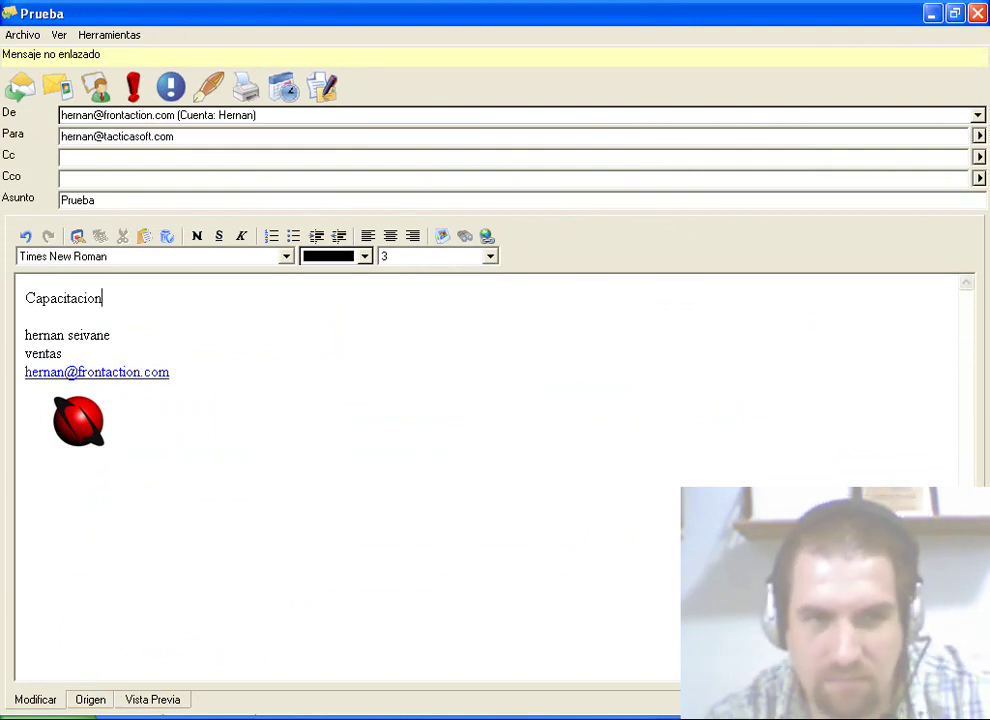
{"action": "left_click", "coordinate": [21, 87]}
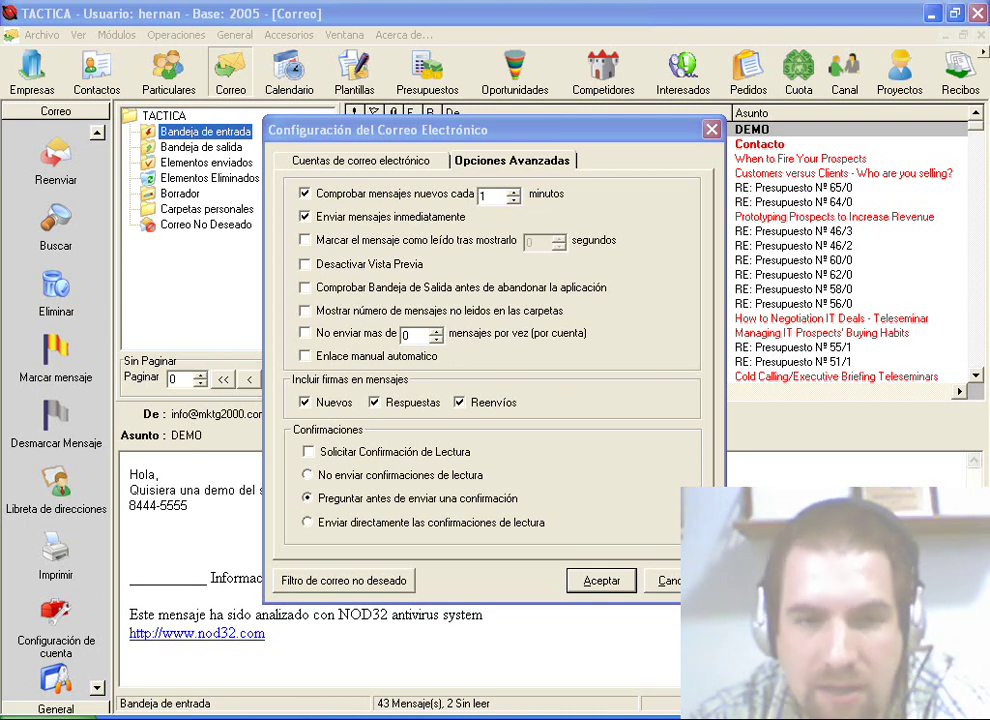
Step: Mark messages as read 2 seconds after they are shown, and save the mail settings
{"action": "left_click", "coordinate": [305, 240]}
{"action": "left_click", "coordinate": [559, 237]}
{"action": "left_click", "coordinate": [559, 237]}
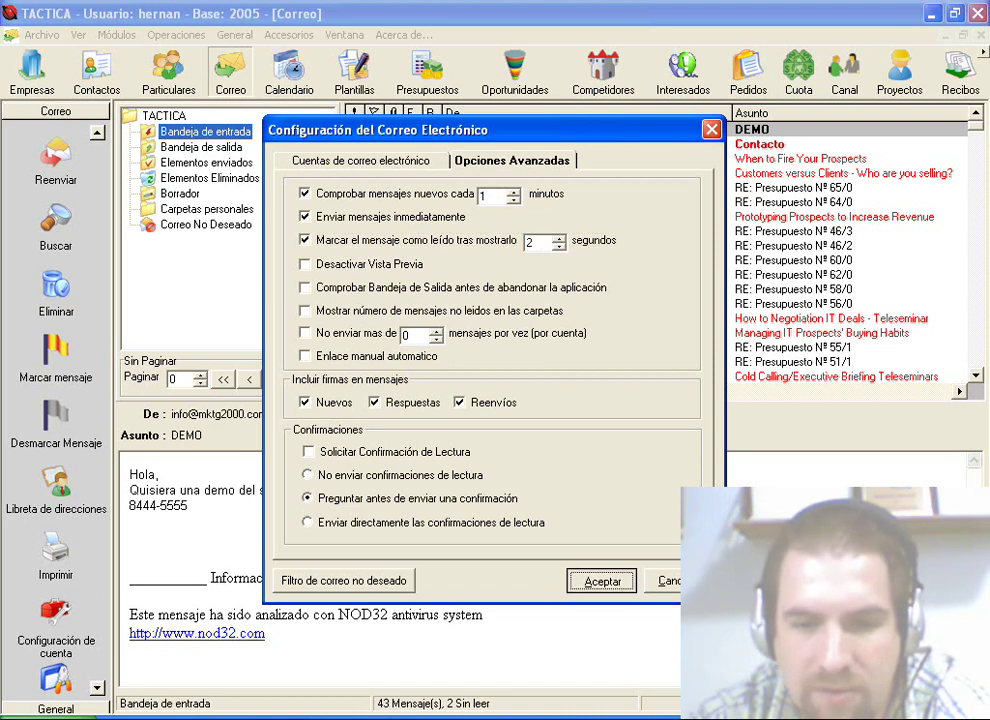
{"action": "key", "text": "Return"}
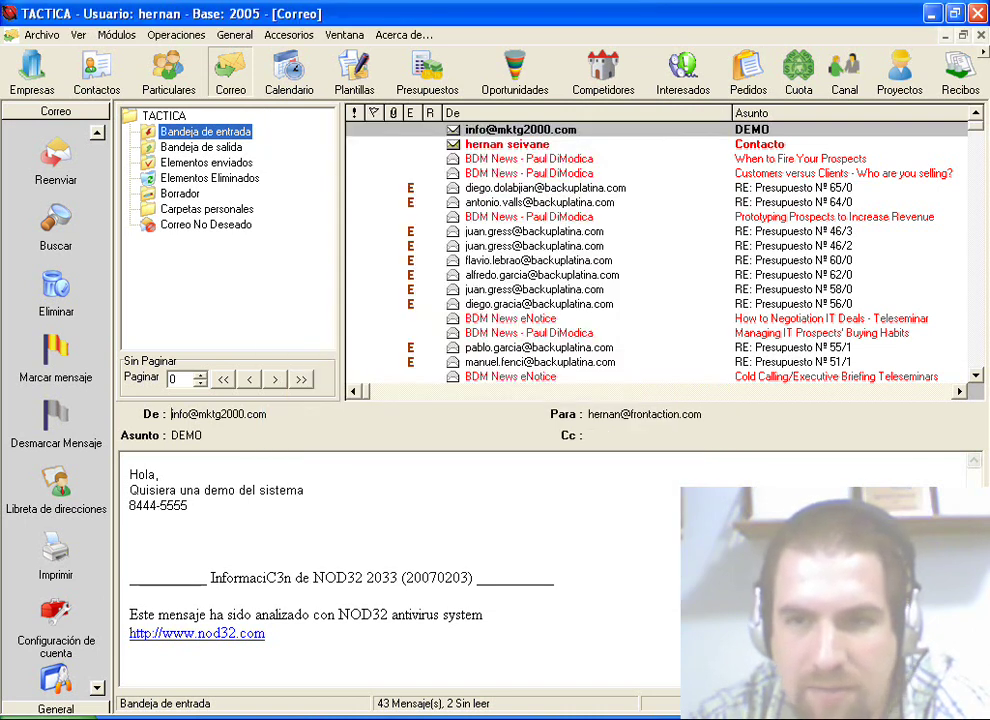
Step: Close and reopen the Correo module, then view the Contacto message so it appears read
{"action": "key", "text": "ctrl+F4"}
{"action": "left_click", "coordinate": [230, 70]}
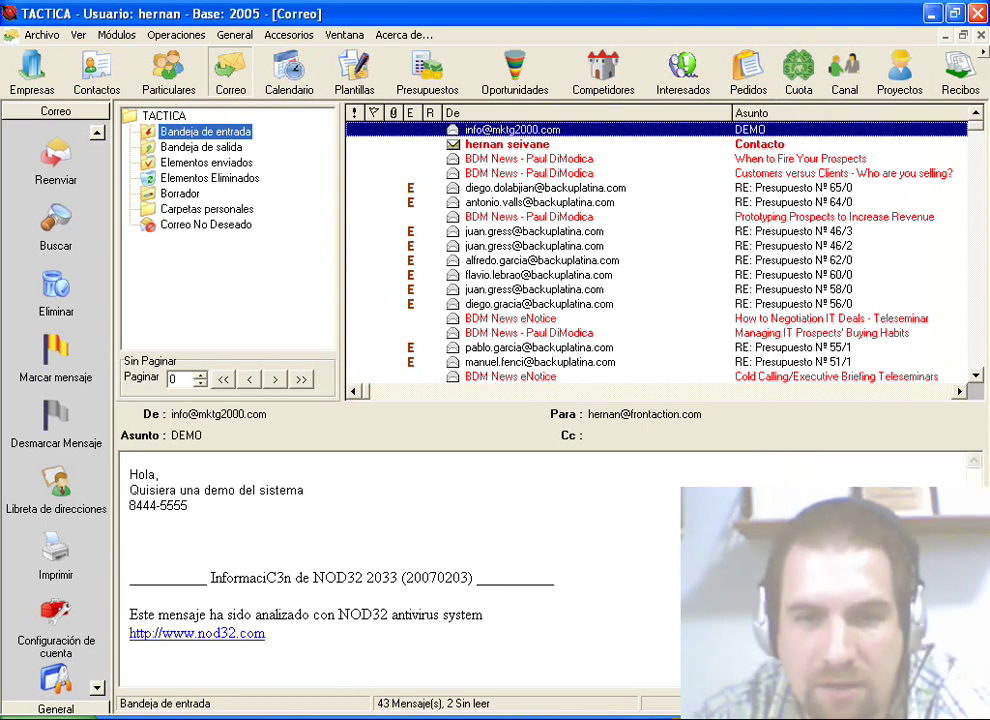
{"action": "left_click", "coordinate": [530, 144]}
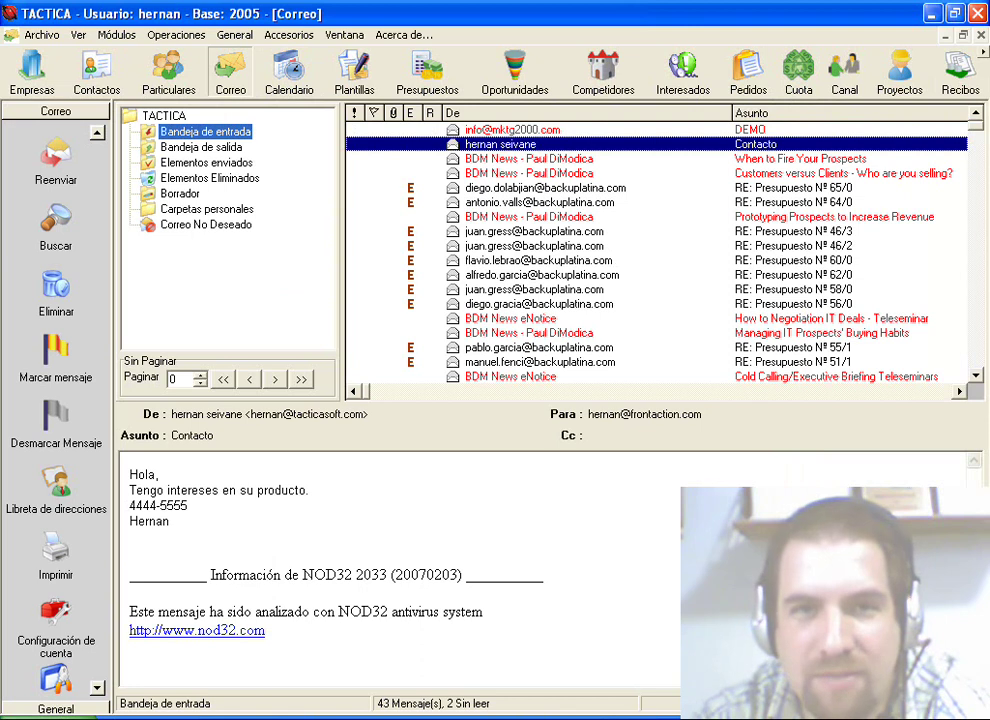
{"action": "left_click", "coordinate": [56, 615]}
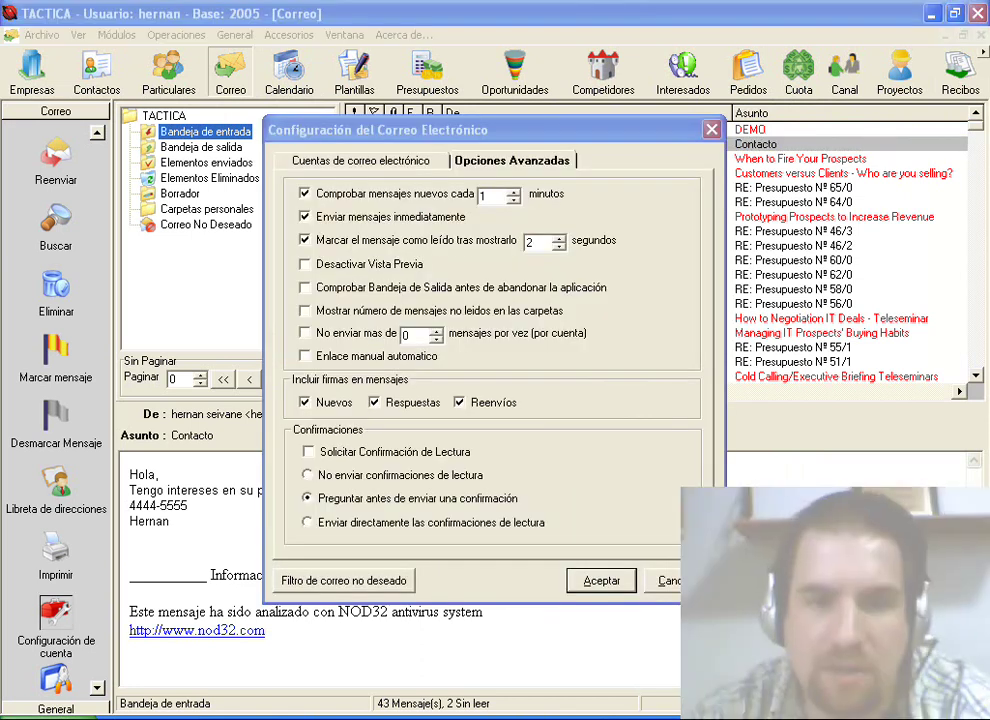
Step: Tick 'Desactivar Vista Previa' and restart Correo so only the full message list shows
{"action": "left_click", "coordinate": [305, 264]}
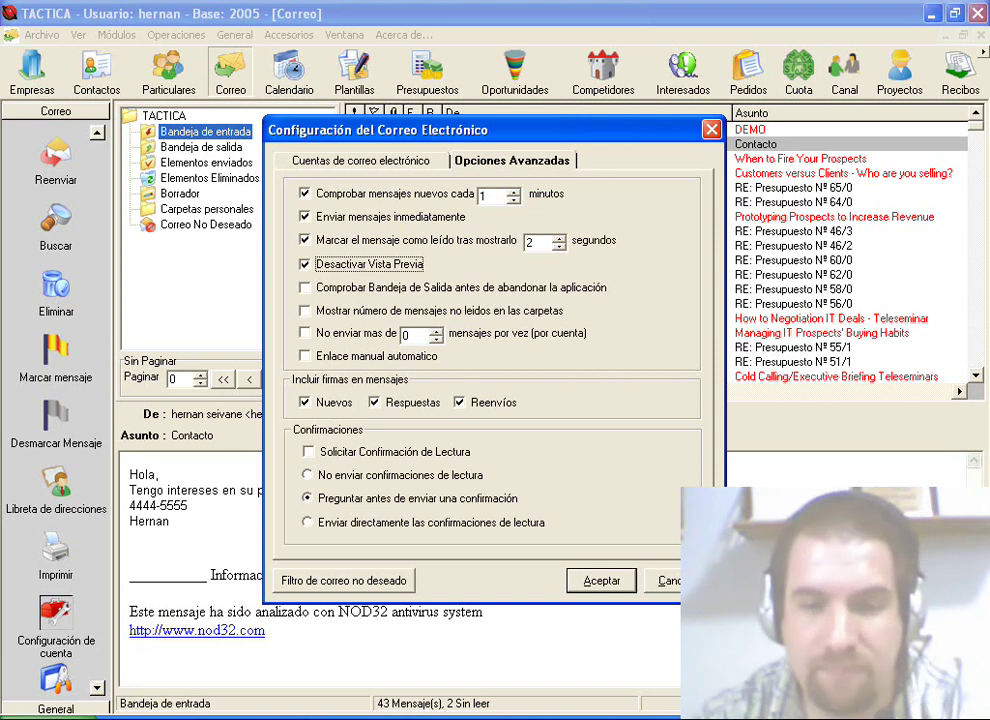
{"action": "key", "text": "Return"}
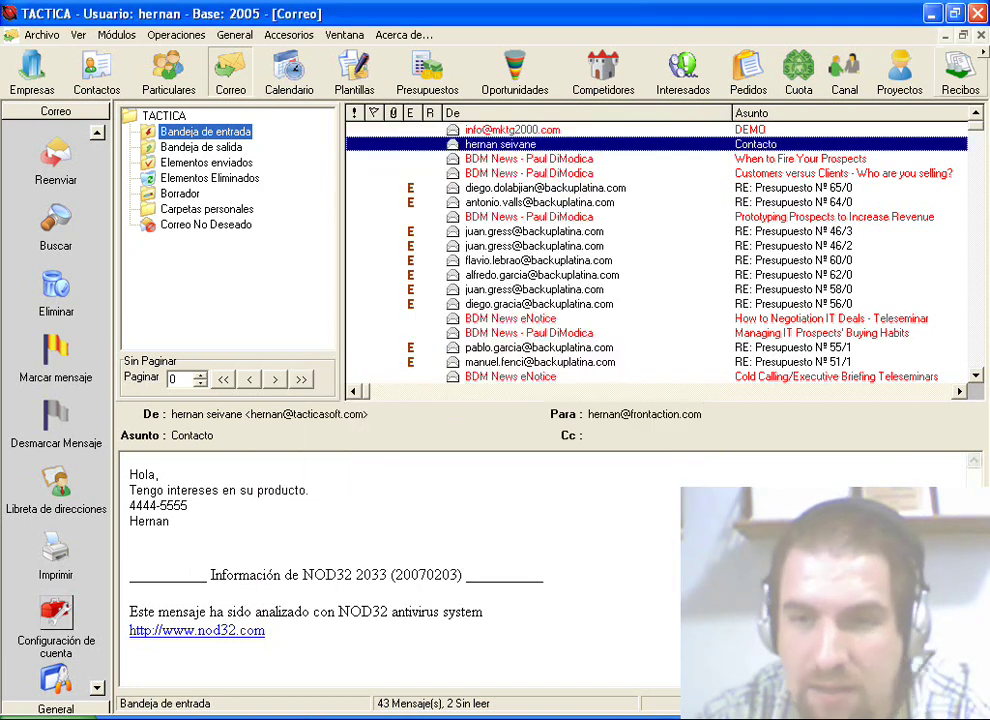
{"action": "key", "text": "ctrl+F4"}
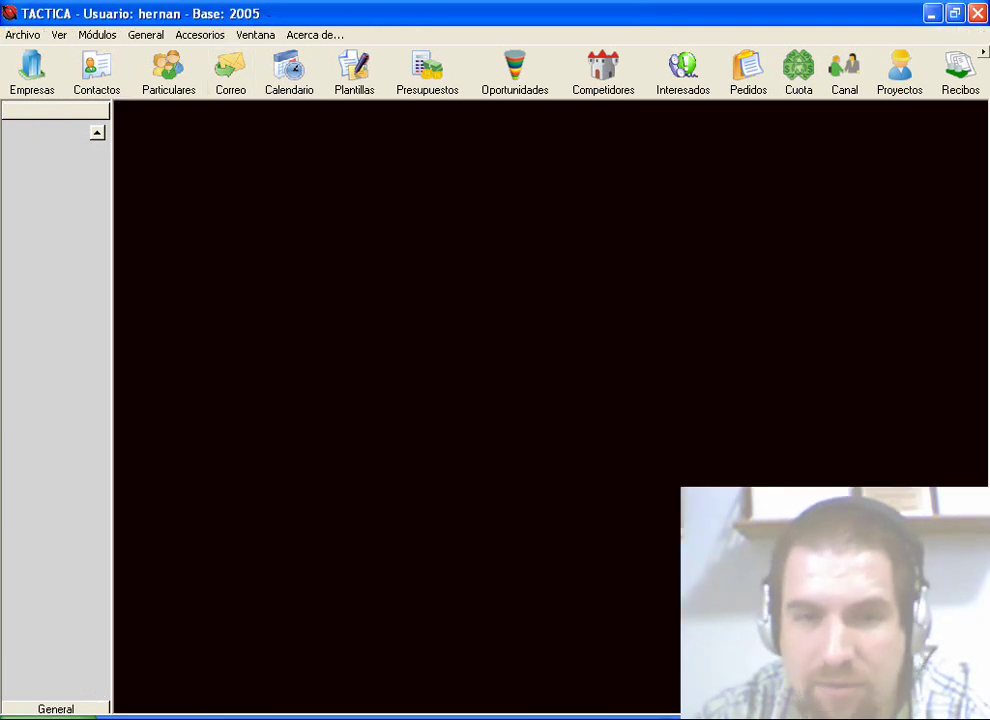
{"action": "left_click", "coordinate": [230, 70]}
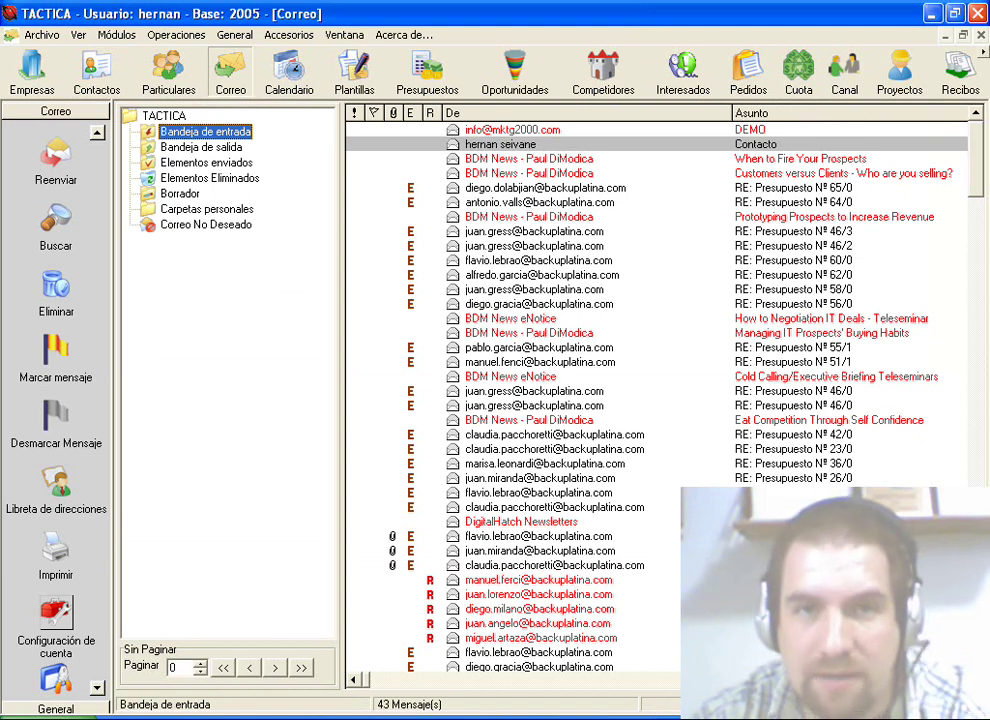
{"action": "left_click", "coordinate": [56, 615]}
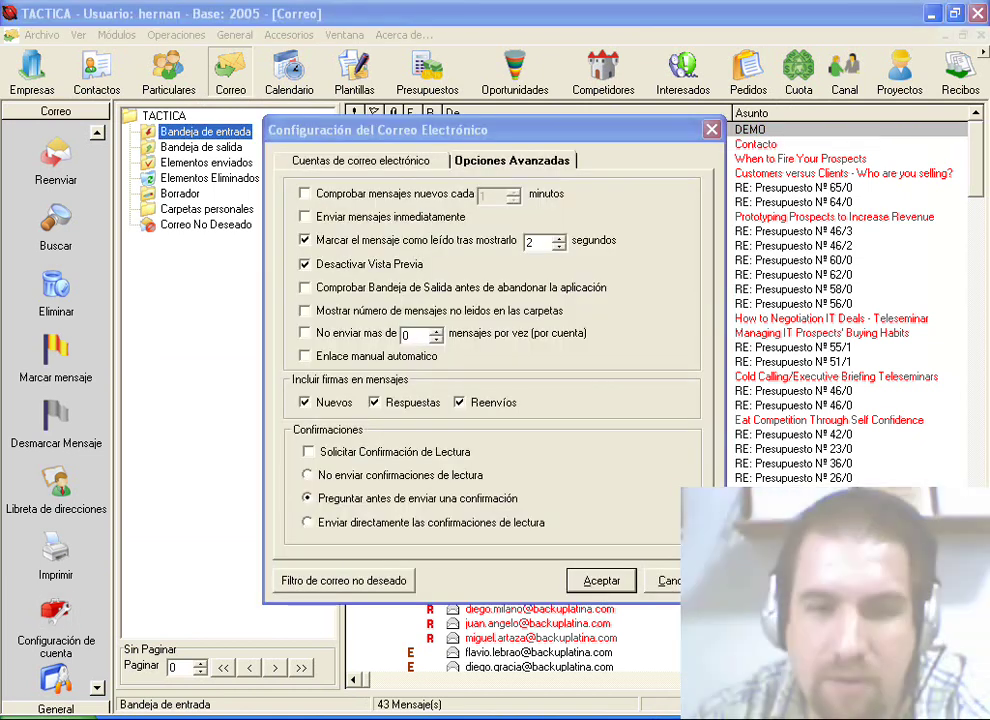
Step: Enable checking the outbox before leaving, then close mail and confirm sending the 1 pending message
{"action": "left_click", "coordinate": [304, 287]}
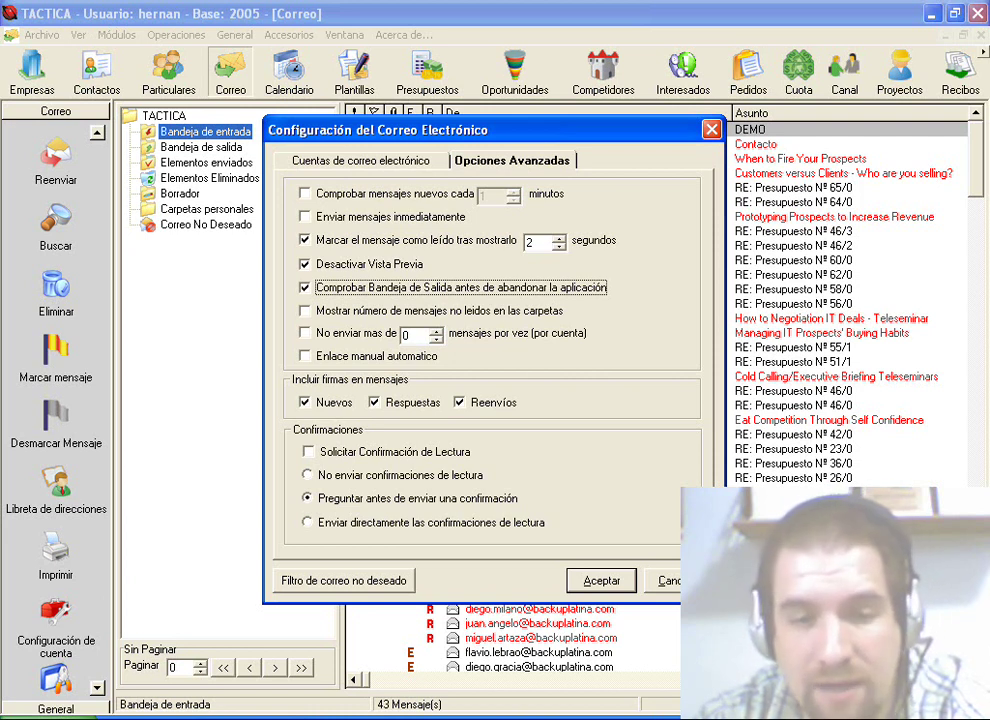
{"action": "key", "text": "Return"}
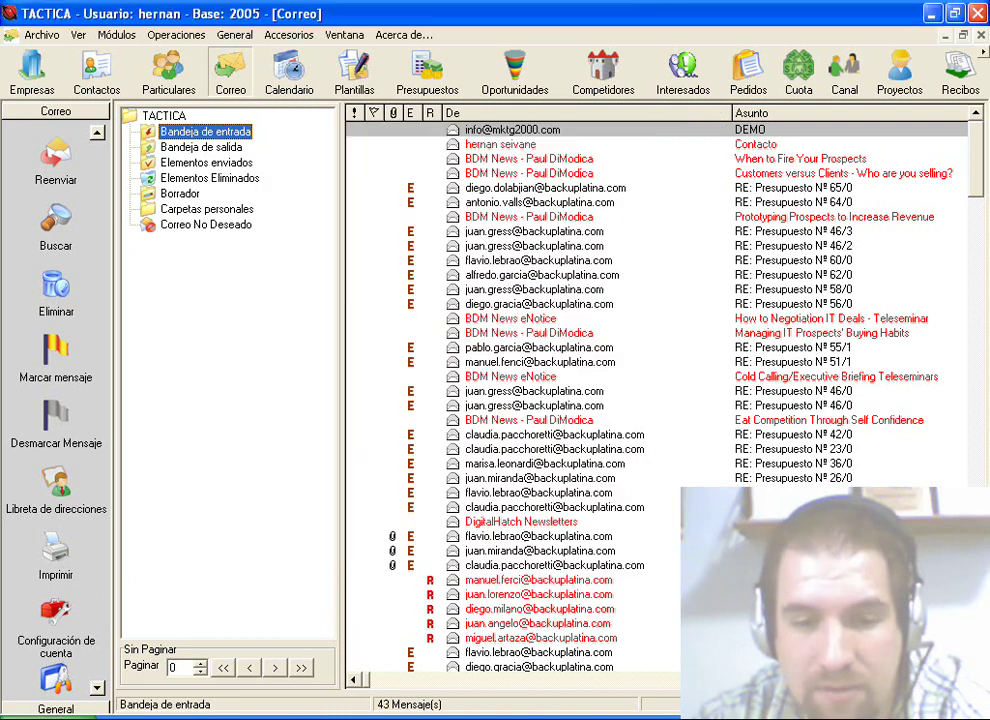
{"action": "left_click", "coordinate": [201, 147]}
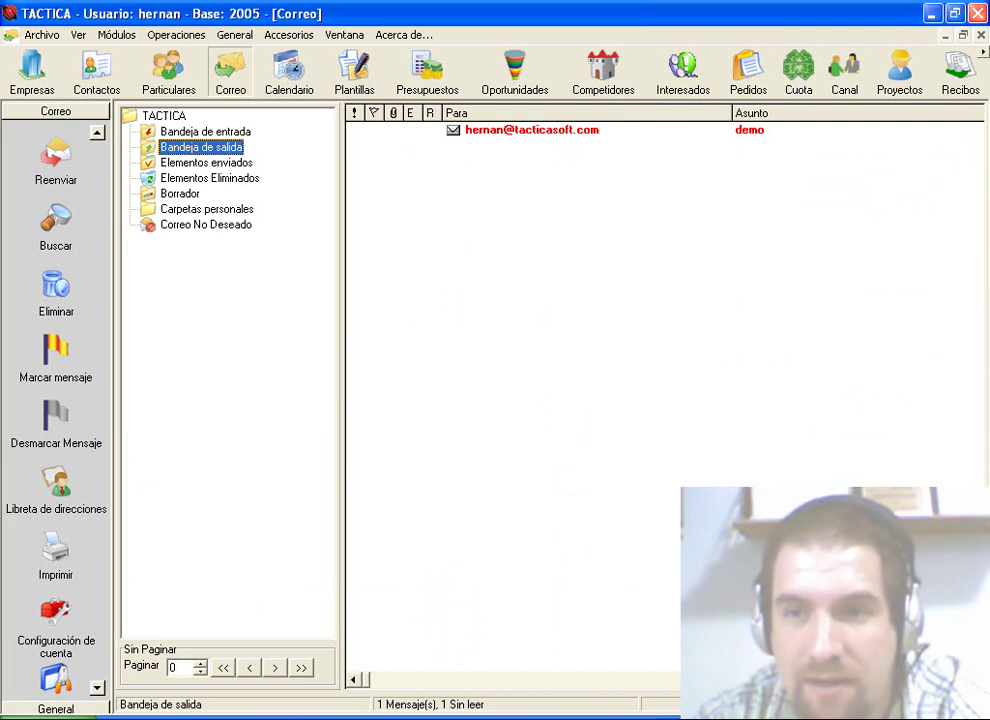
{"action": "key", "text": "ctrl+F4"}
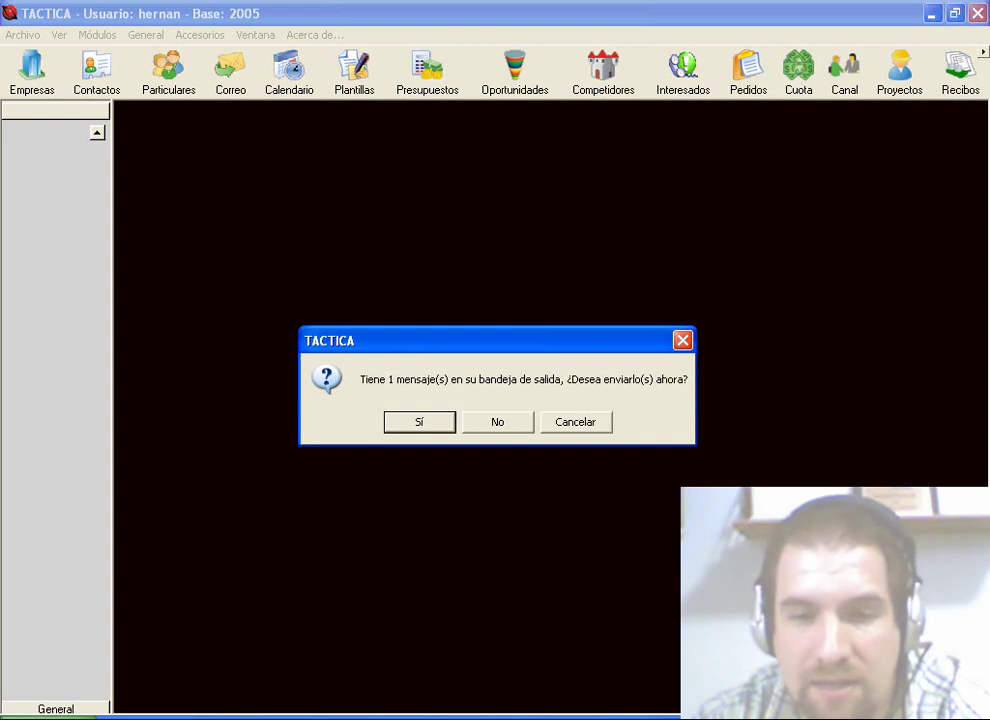
{"action": "key", "text": "Return"}
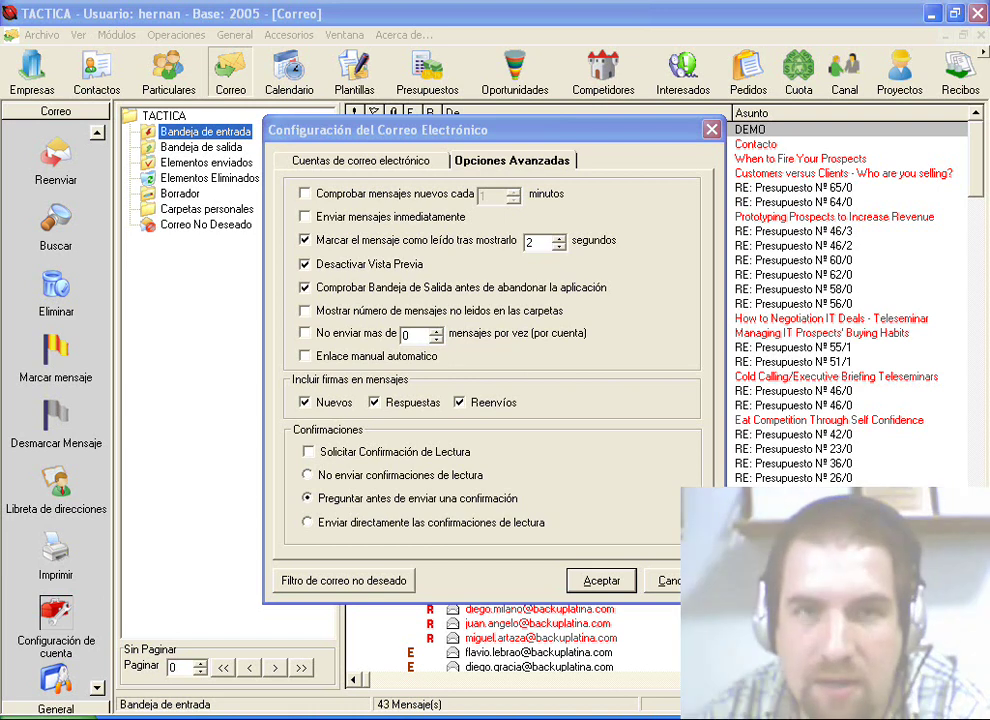
Step: Enable unread message counts on folders, apply the options, and reopen the account settings
{"action": "left_click", "coordinate": [305, 310]}
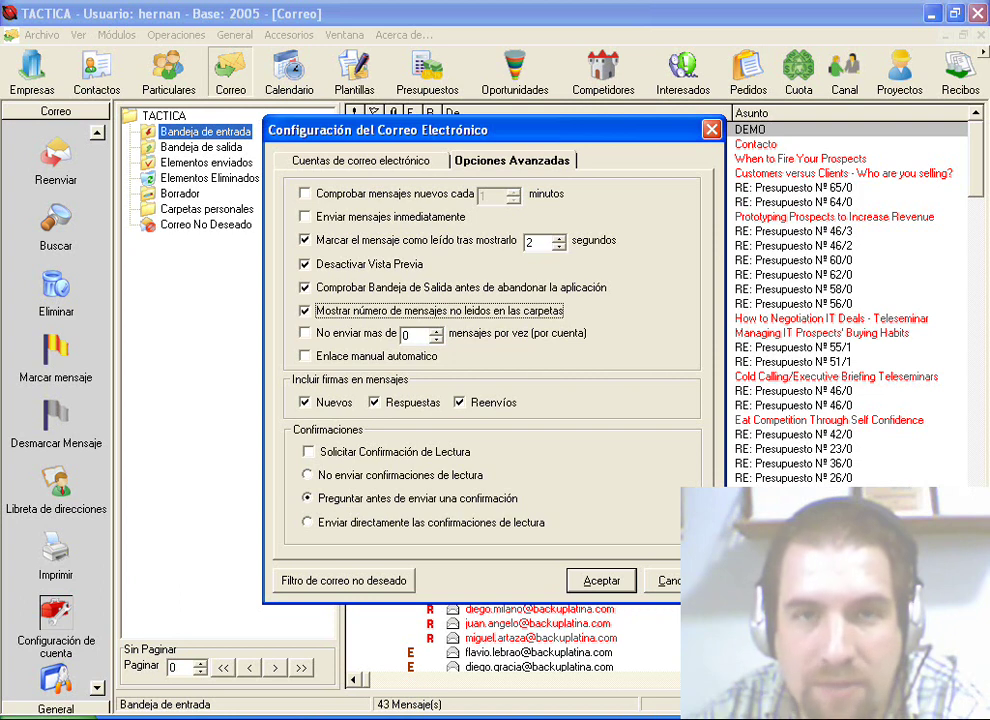
{"action": "key", "text": "Return"}
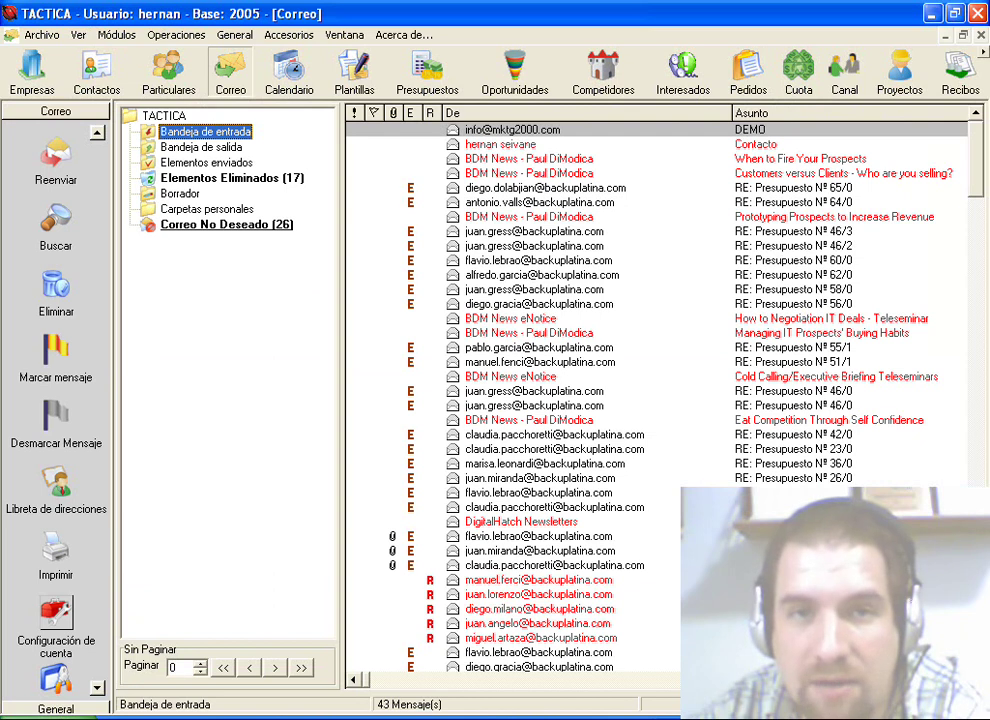
{"action": "left_click", "coordinate": [56, 612]}
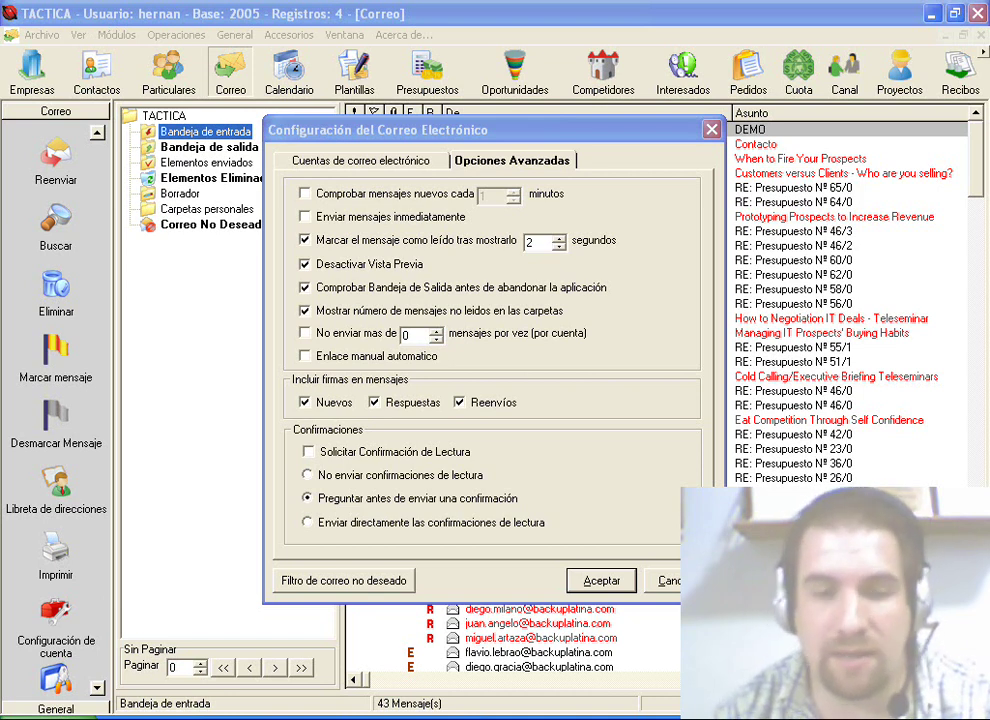
Step: Limit sending to 3 messages per batch ('No enviar mas de') and save the settings
{"action": "left_click", "coordinate": [305, 333]}
{"action": "key", "text": "Tab"}
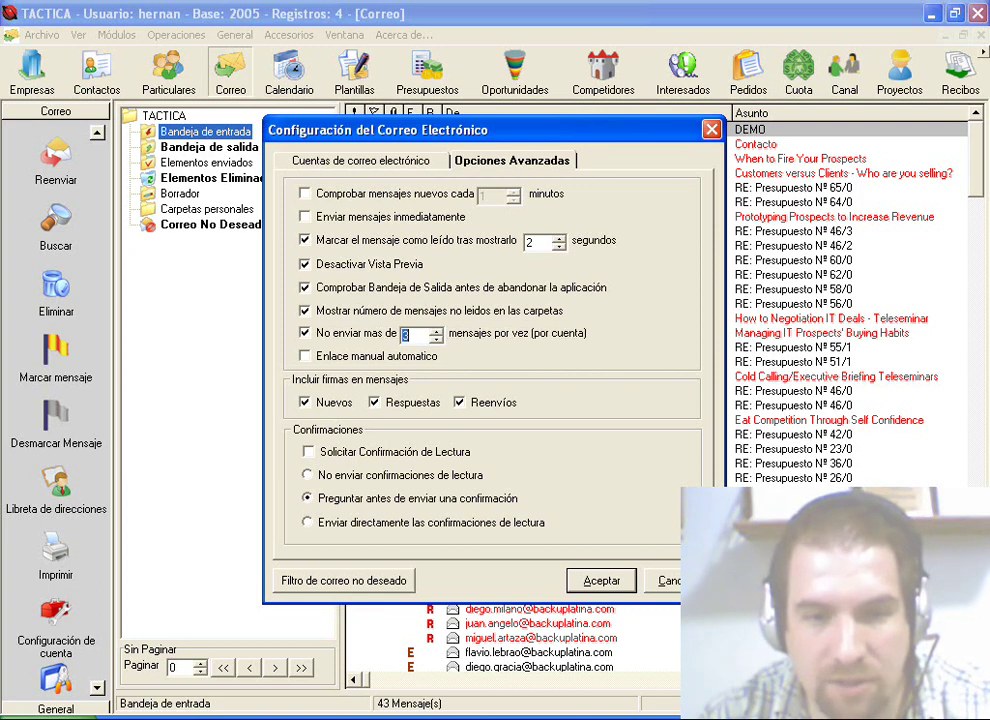
{"action": "key", "text": "Return"}
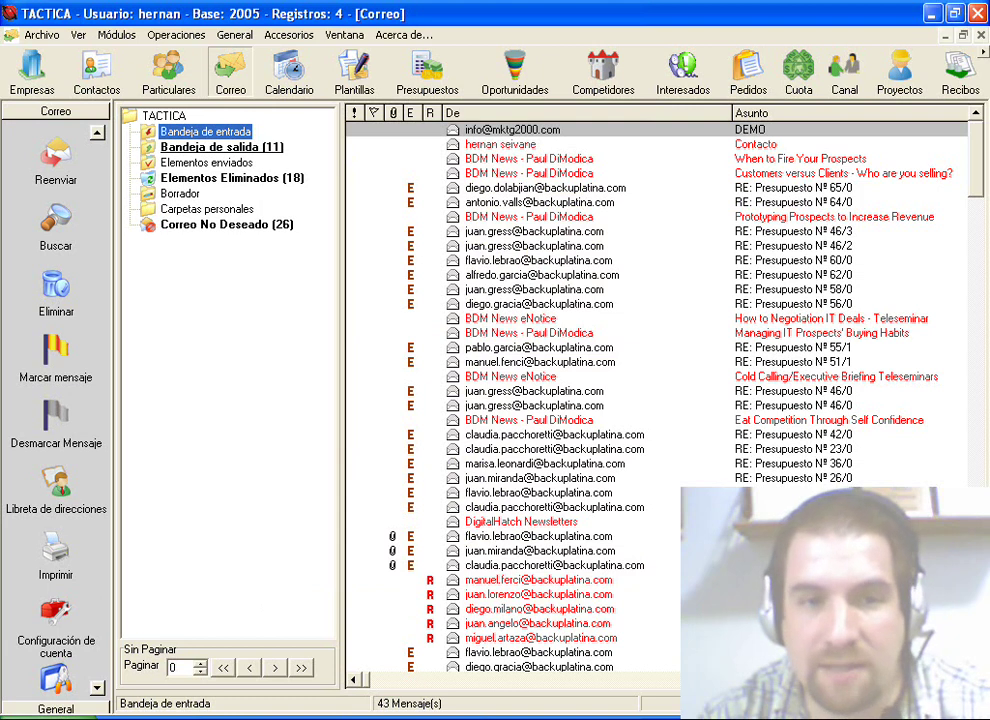
Step: Send and receive mail for all accounts so the pending outbox messages go out
{"action": "scroll", "coordinate": [56, 400], "scroll_direction": "up", "scroll_amount": 4}
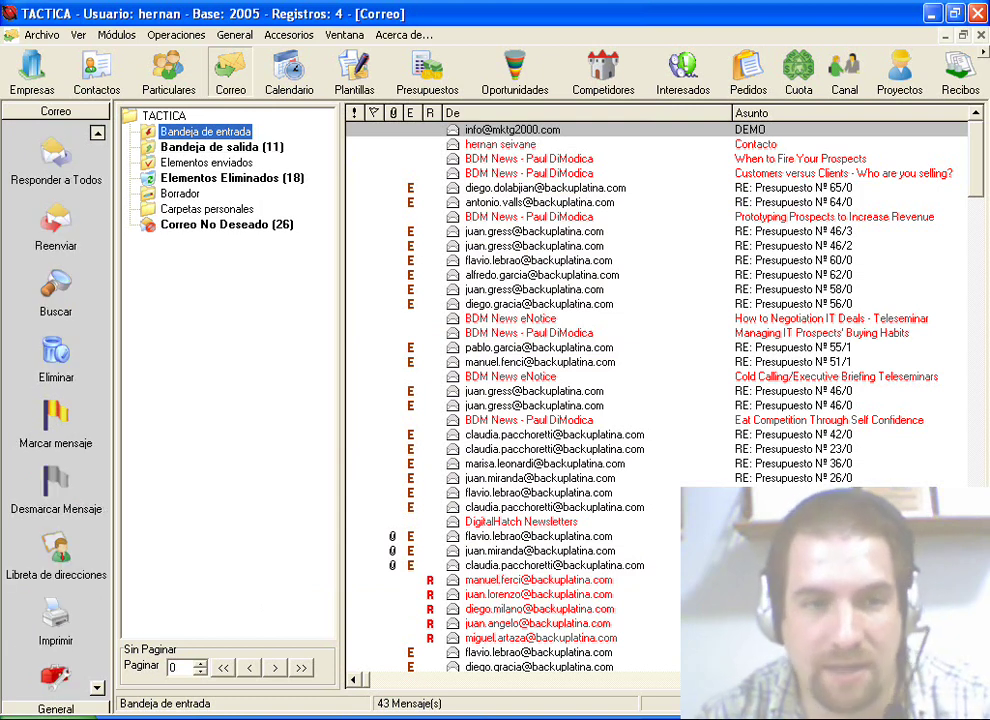
{"action": "scroll", "coordinate": [56, 400], "scroll_direction": "up", "scroll_amount": 3}
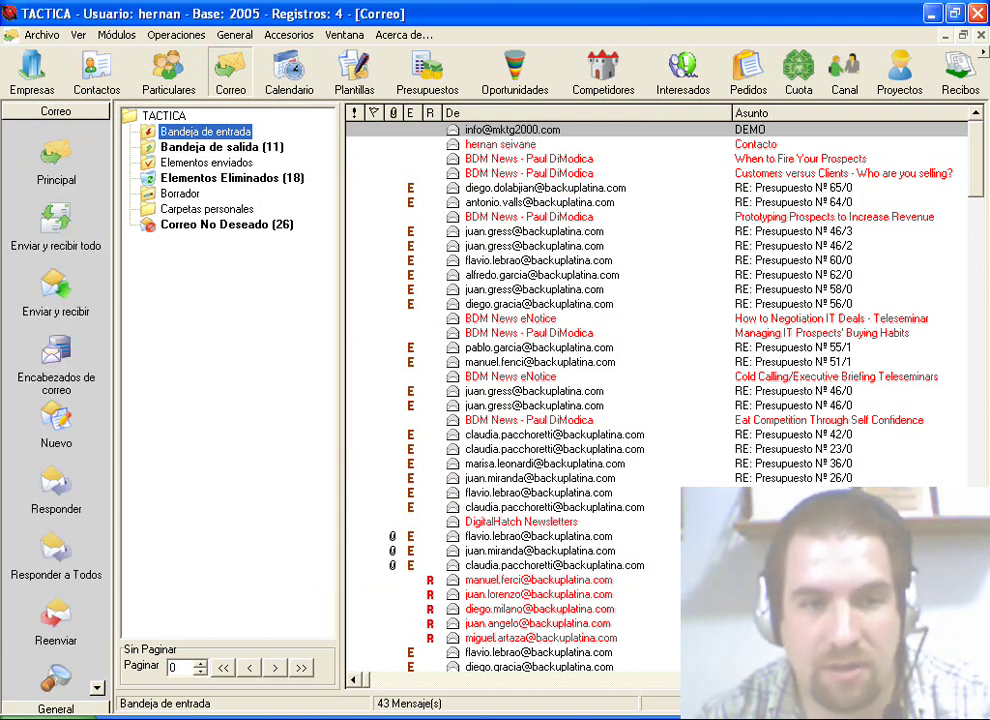
{"action": "left_click", "coordinate": [56, 215]}
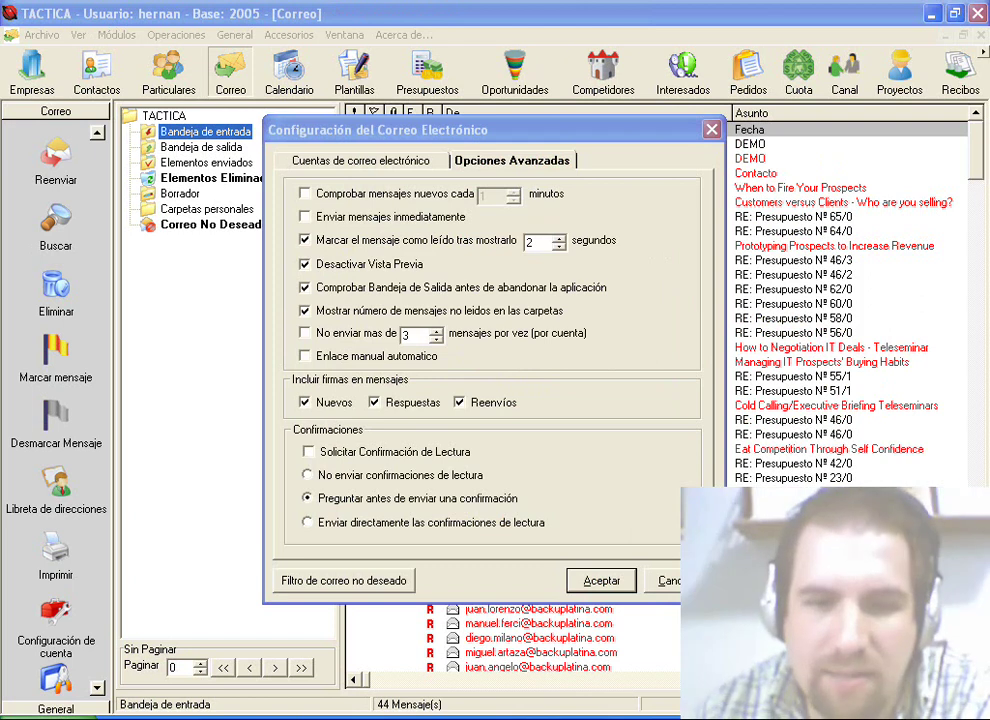
Step: Enable 'Enlace manual automatico', fetch all mail, and open the new MARKETING TACTICA message
{"action": "left_click", "coordinate": [305, 355]}
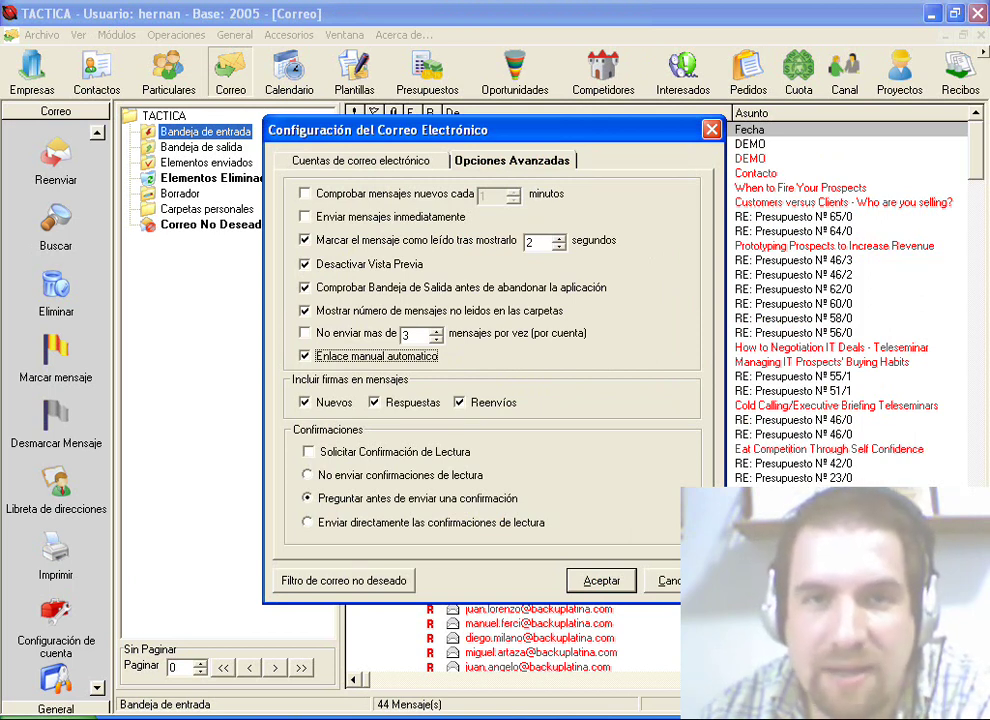
{"action": "key", "text": "Return"}
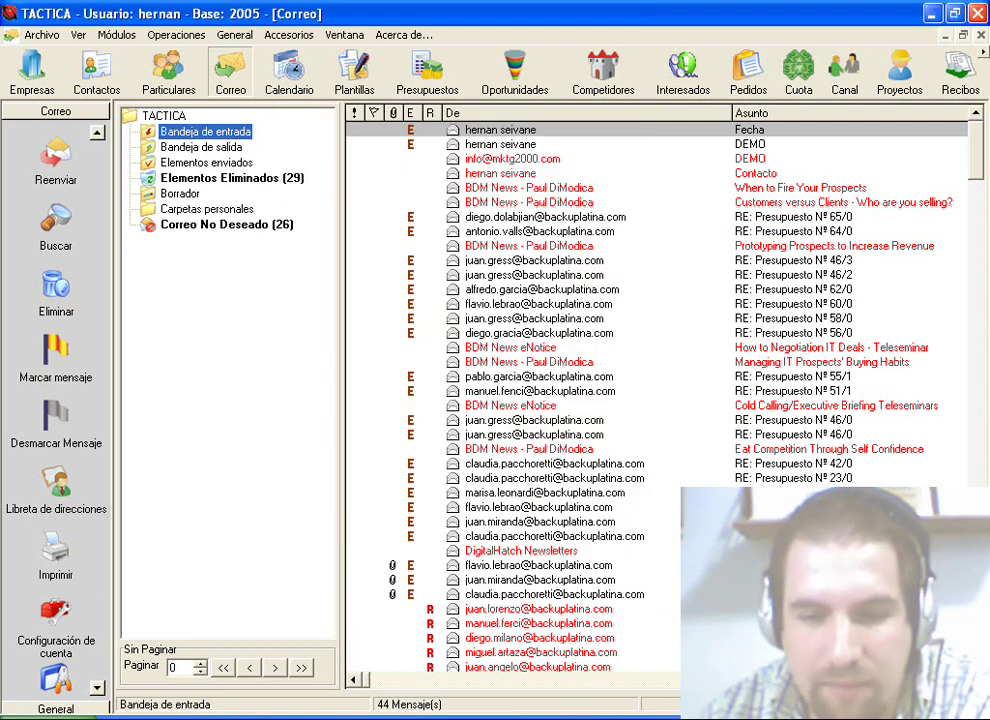
{"action": "scroll", "coordinate": [56, 400], "scroll_direction": "up", "scroll_amount": 5}
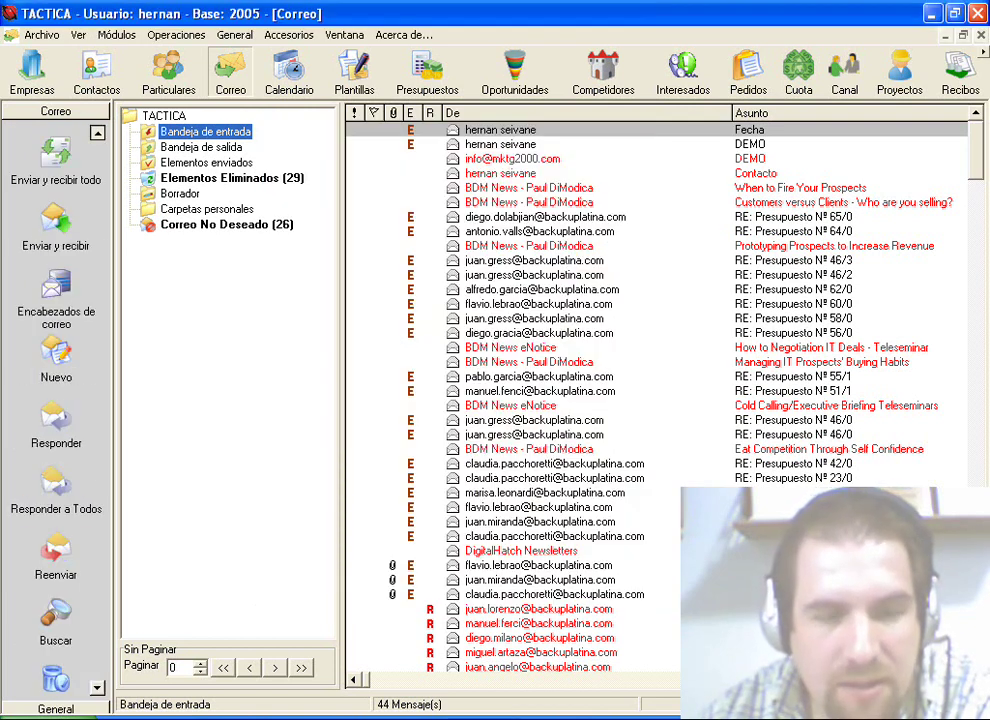
{"action": "scroll", "coordinate": [56, 400], "scroll_direction": "up", "scroll_amount": 1}
{"action": "left_click", "coordinate": [56, 220]}
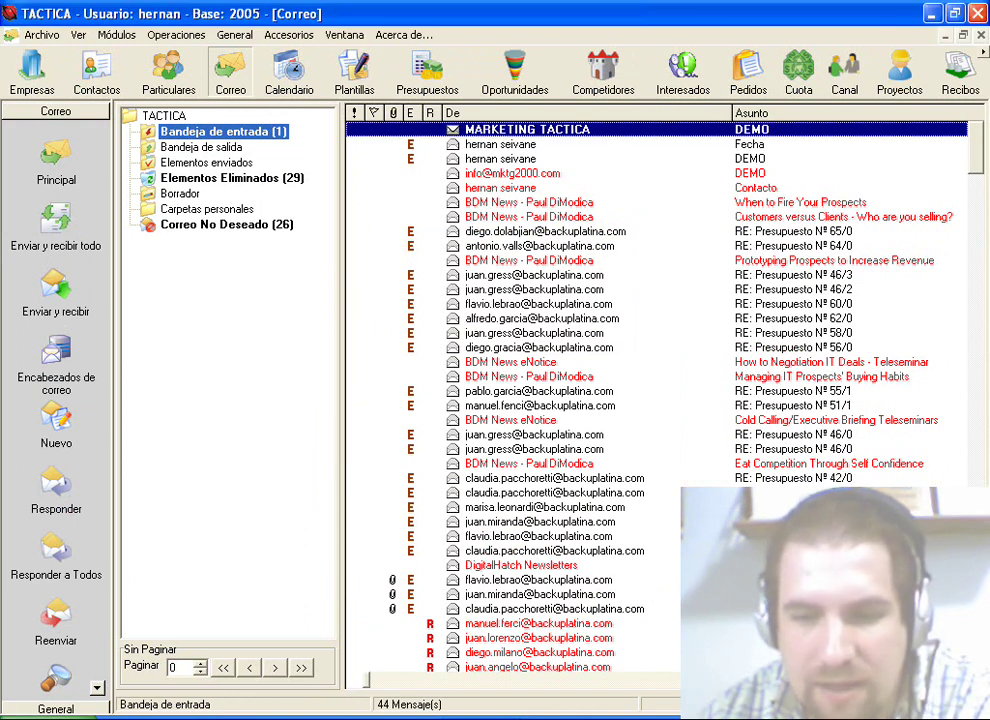
{"action": "key", "text": "Return"}
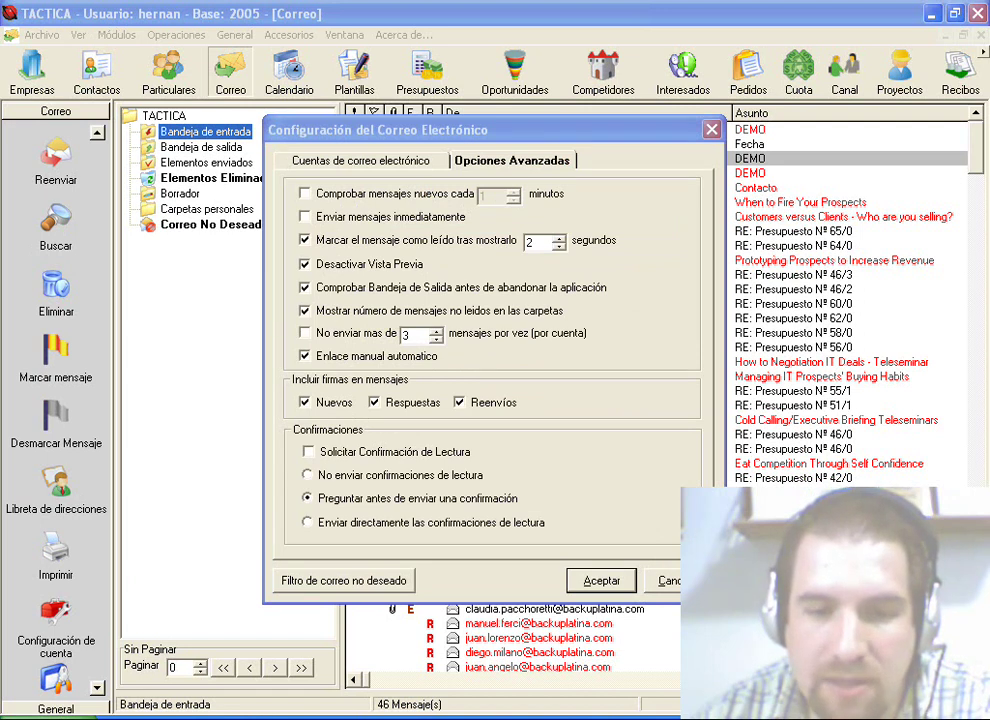
Step: Stop adding the signature to replies and save the mail settings
{"action": "left_click", "coordinate": [374, 402]}
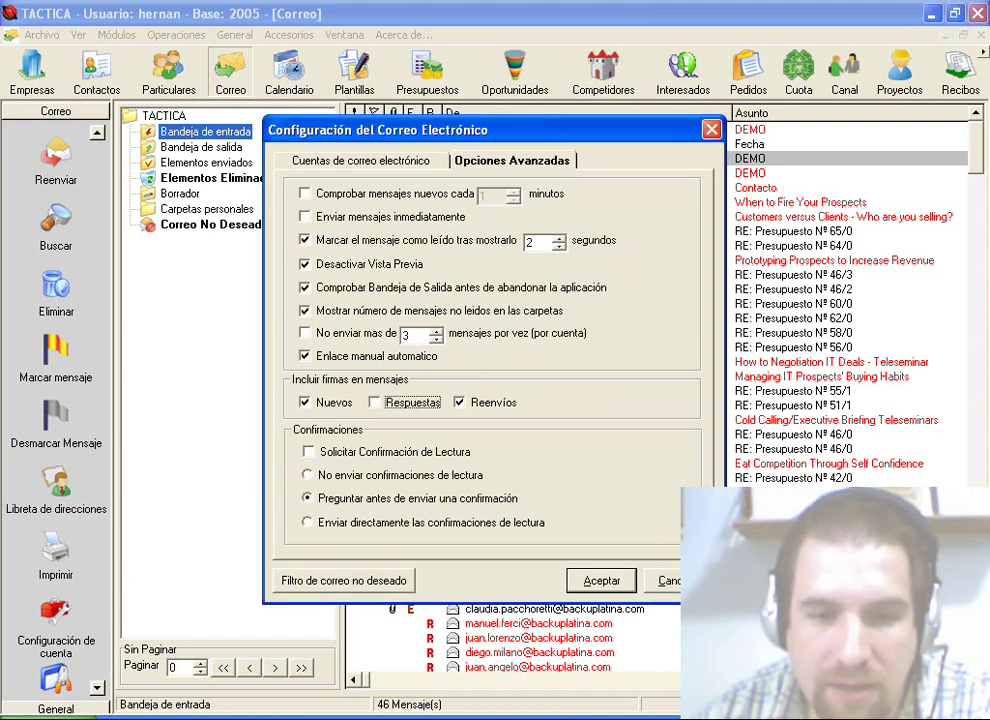
{"action": "key", "text": "Tab"}
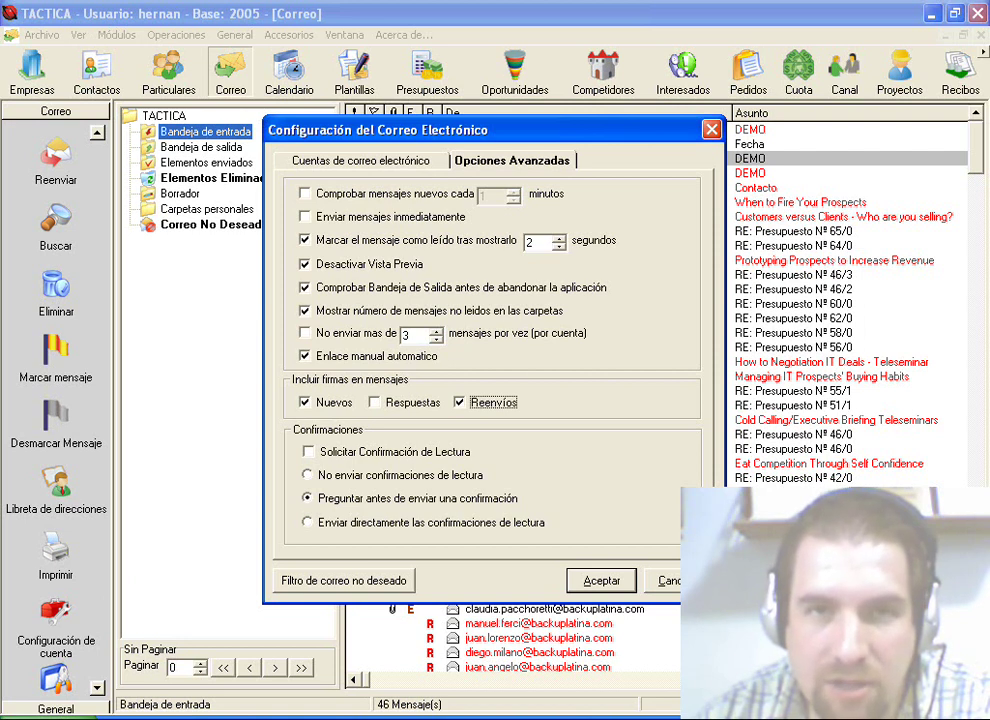
{"action": "key", "text": "Tab"}
{"action": "key", "text": "Return"}
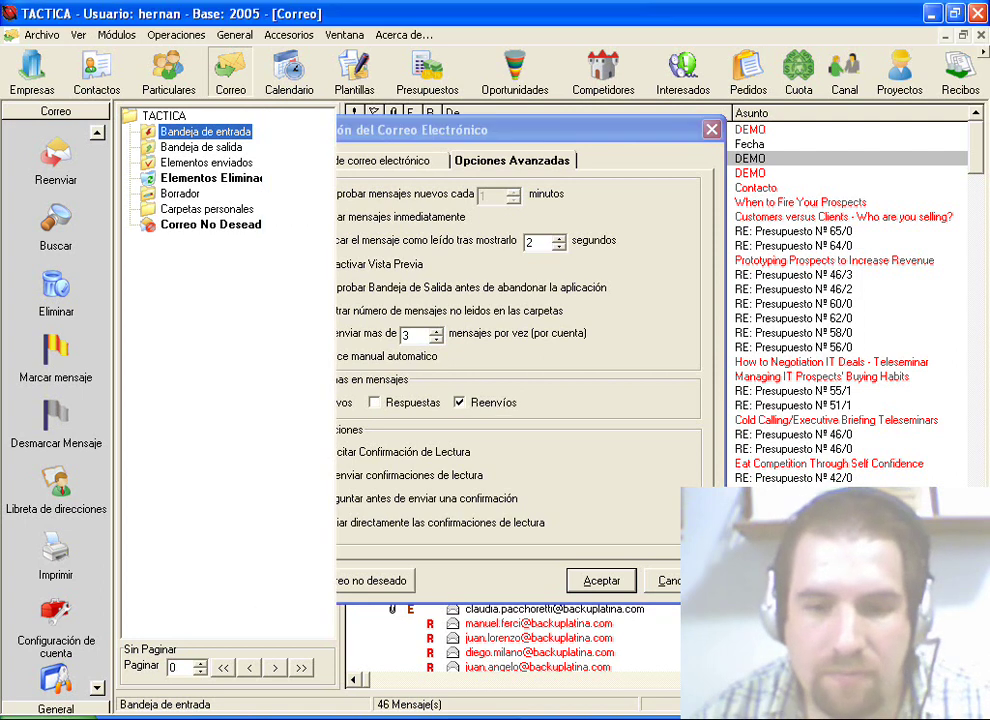
Step: Test signatures with a discarded new message and a reply to DEMO, then enable 'Solicitar Confirmación de Lectura'
{"action": "key", "text": "ctrl+n"}
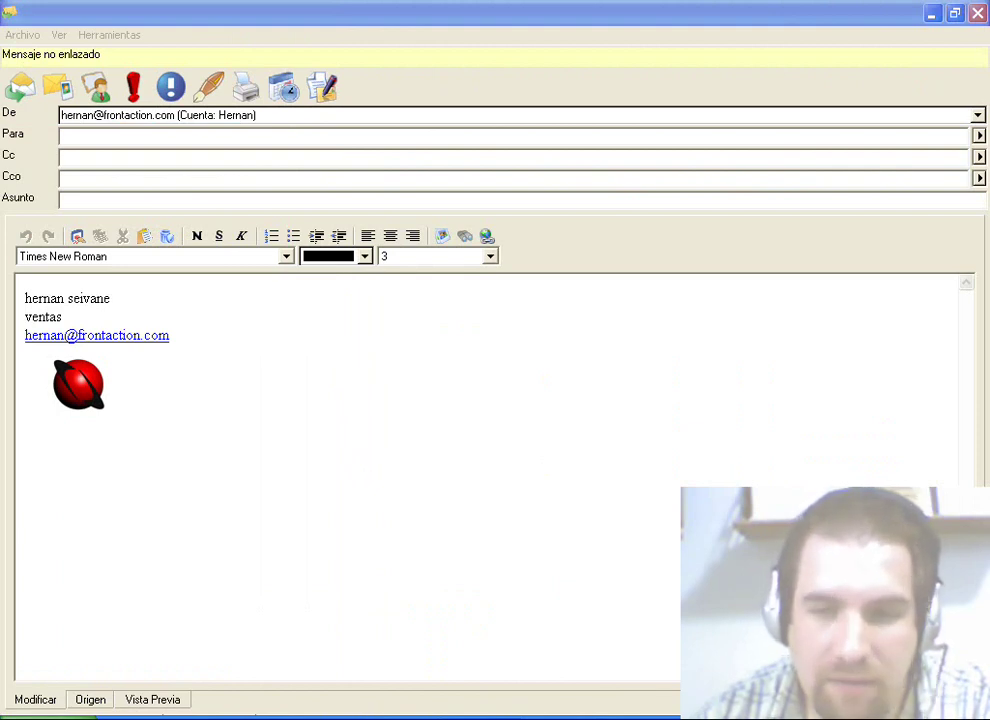
{"action": "left_click", "coordinate": [978, 13]}
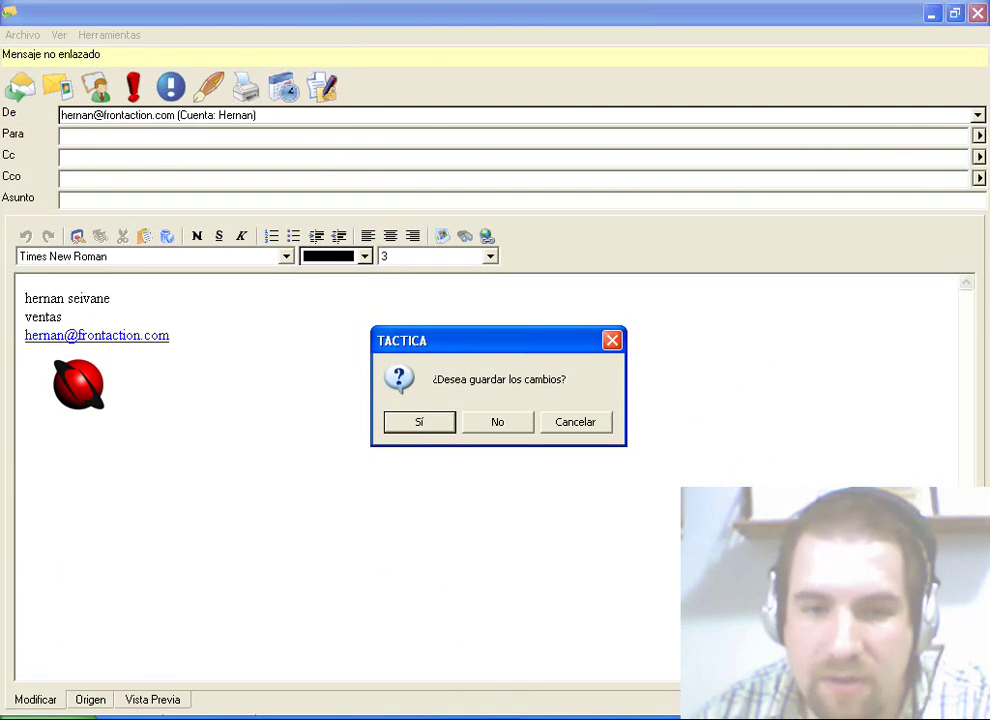
{"action": "key", "text": "Return"}
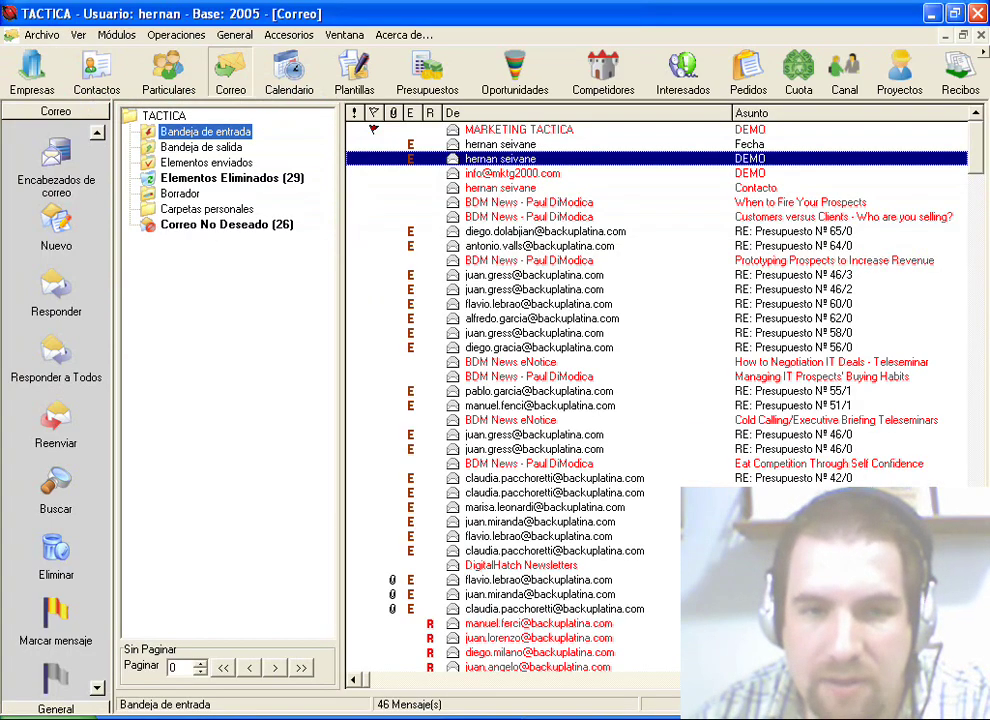
{"action": "right_click", "coordinate": [519, 159]}
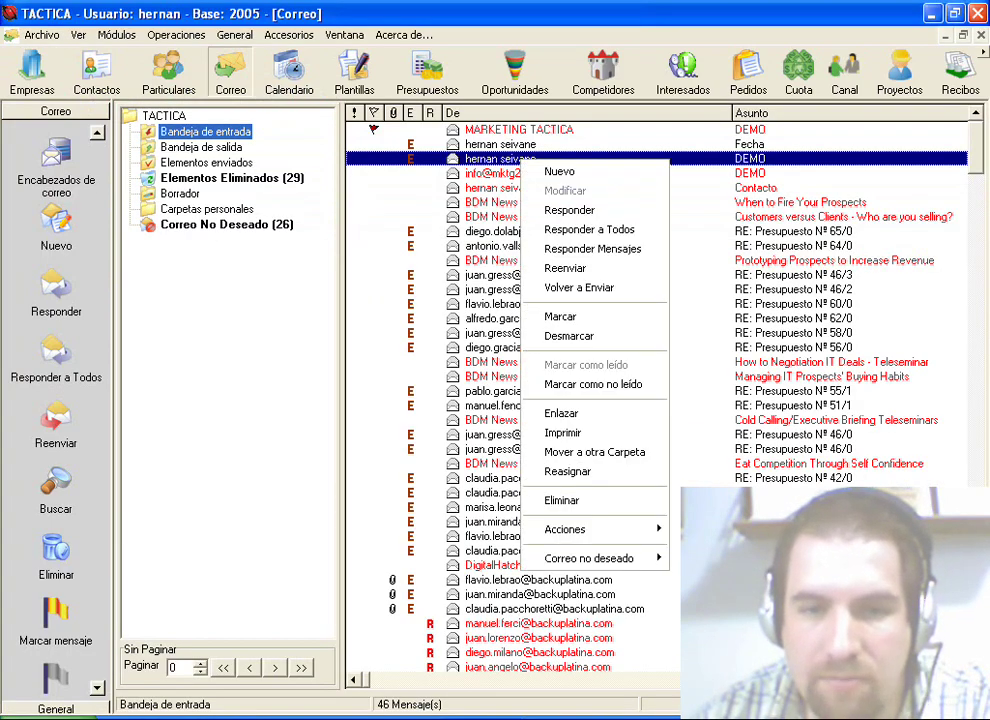
{"action": "left_click", "coordinate": [569, 210]}
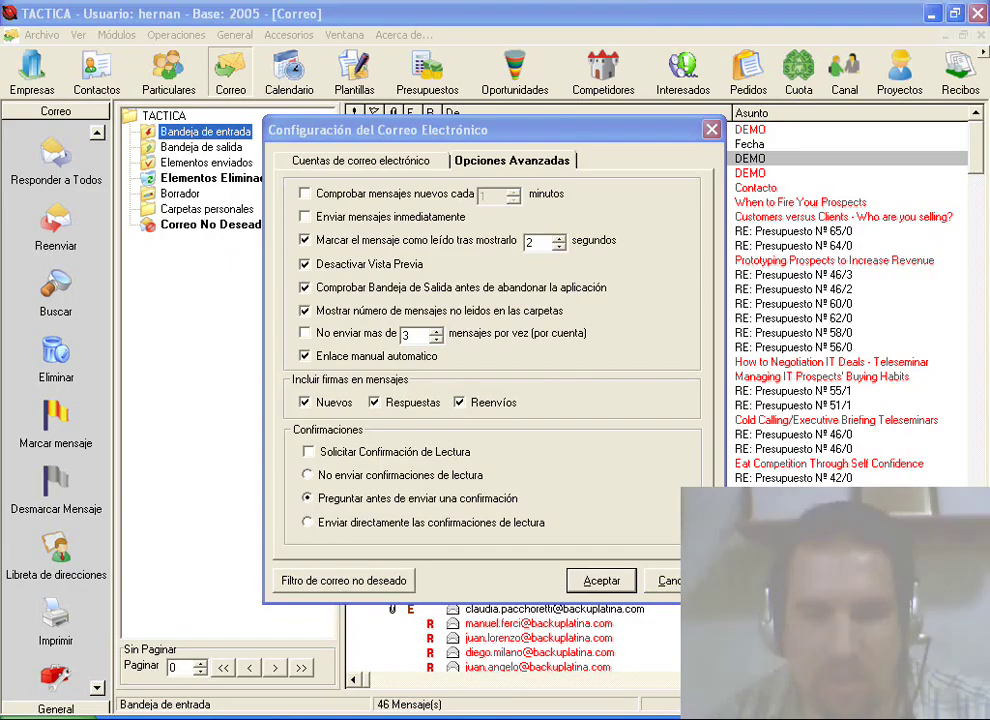
{"action": "left_click", "coordinate": [308, 451]}
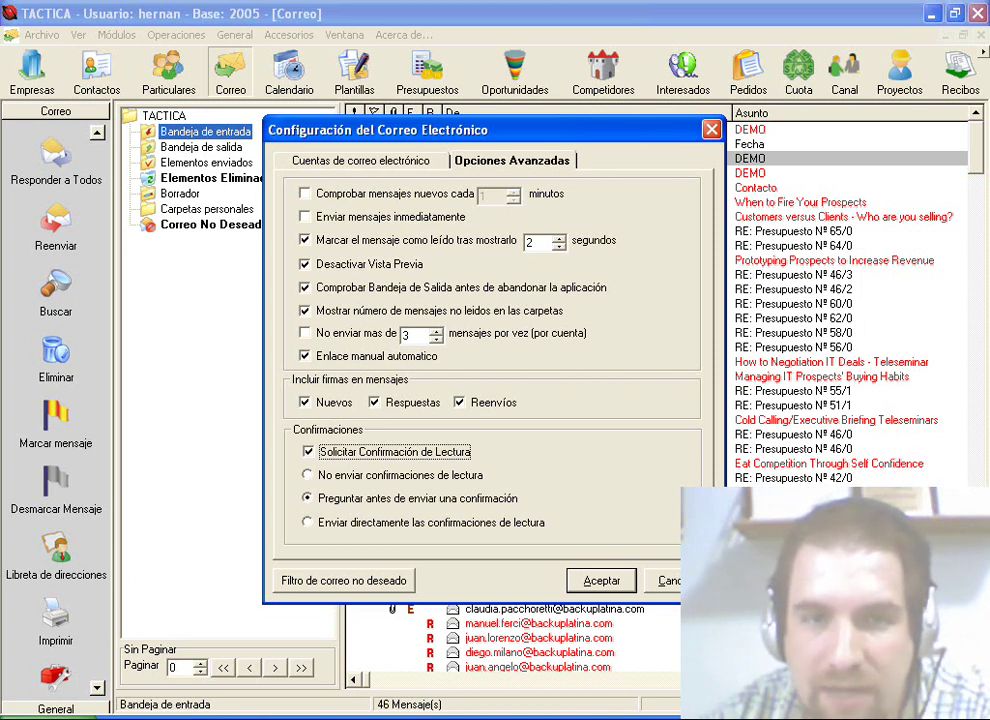
Step: Save the settings and check that a new message requests a read receipt under Herramientas
{"action": "key", "text": "Return"}
{"action": "key", "text": "ctrl+n"}
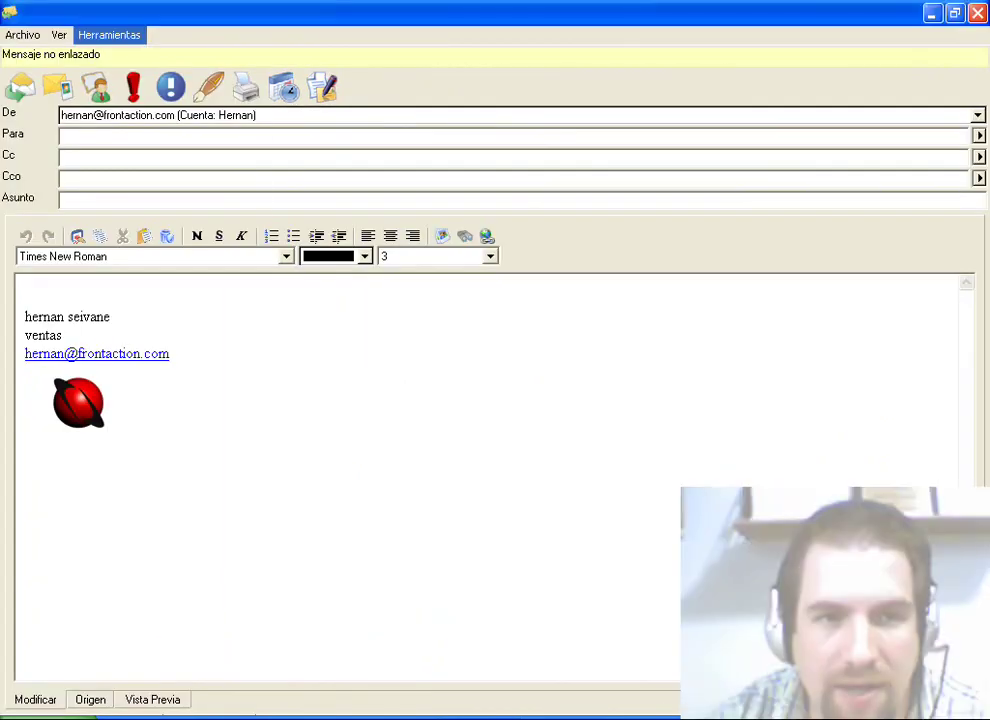
{"action": "left_click", "coordinate": [109, 35]}
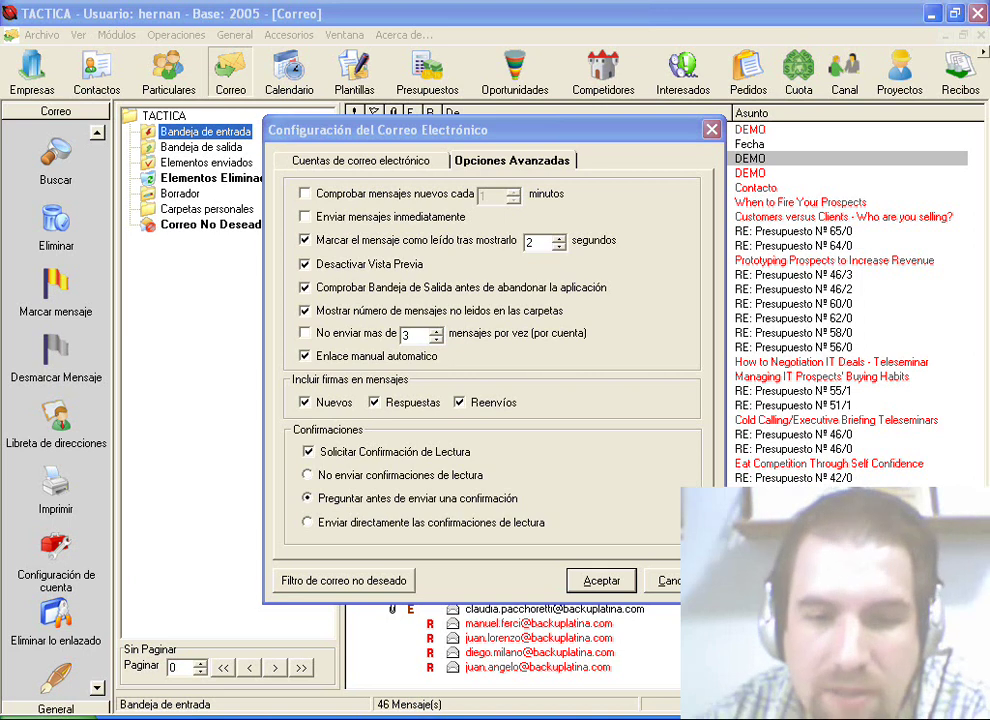
Step: Set Confirmaciones to 'Enviar directamente las confirmaciones de lectura'
{"action": "left_click", "coordinate": [307, 475]}
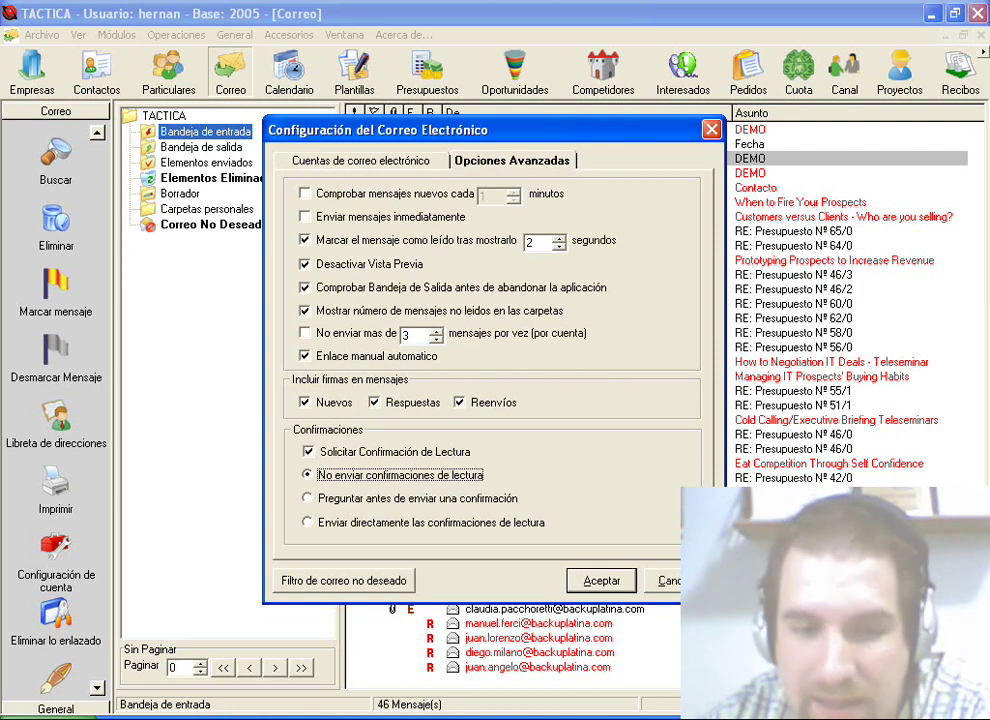
{"action": "left_click", "coordinate": [307, 498]}
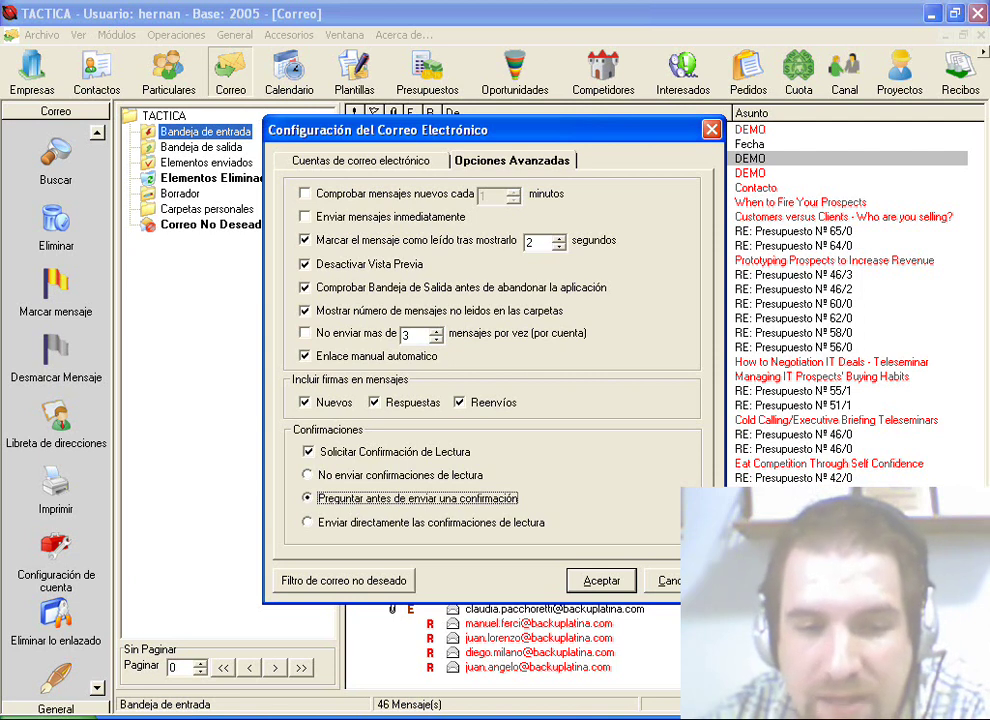
{"action": "left_click", "coordinate": [307, 522]}
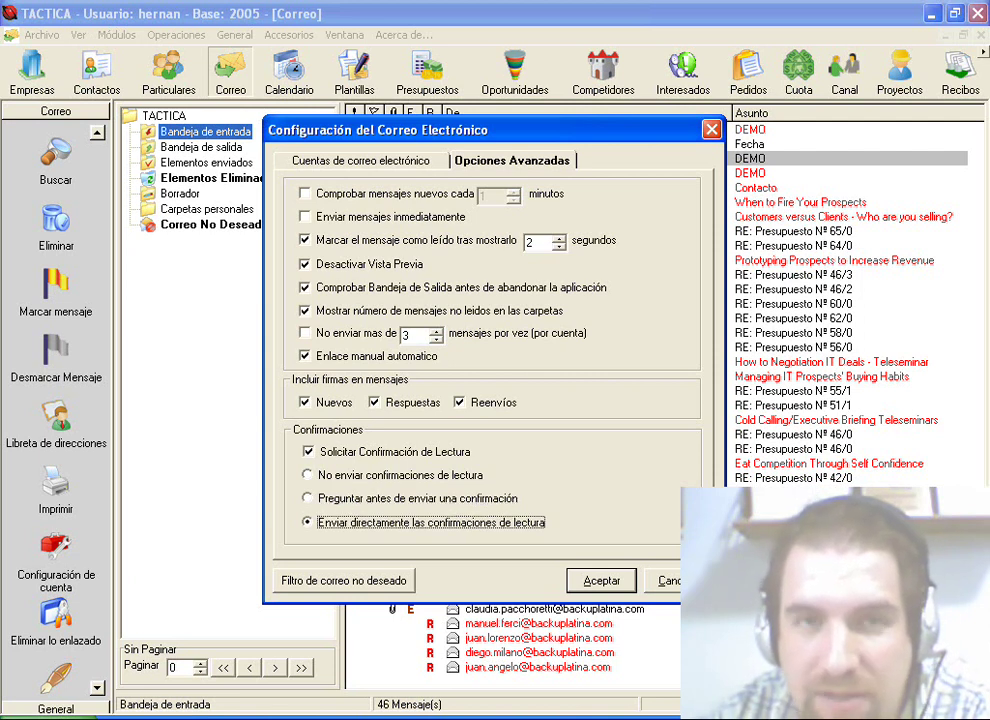